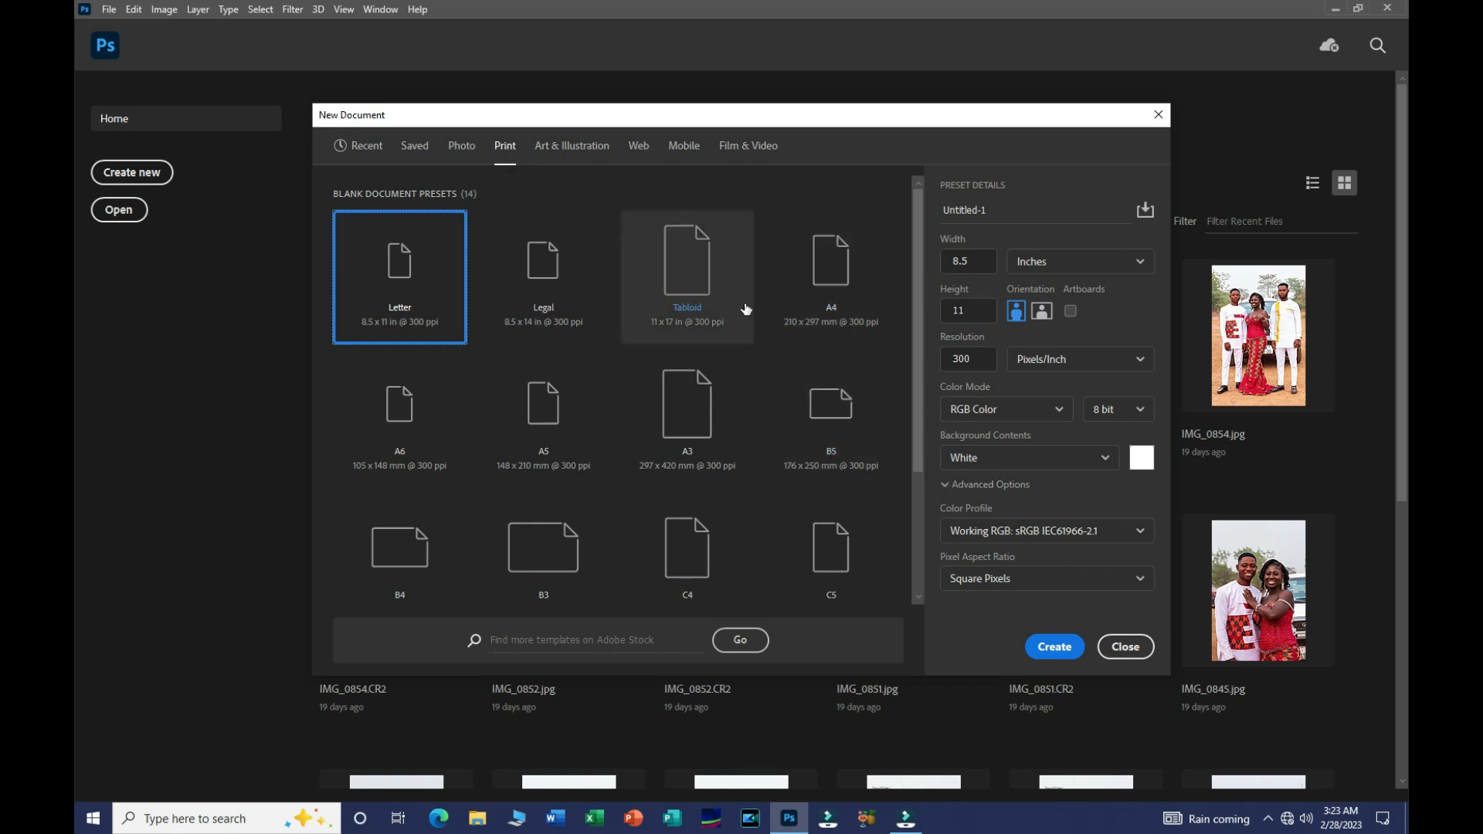
# Step: Create an A4 print document, 210 x 297 mm at 300 pixels/inch in RGB Color, and unlock its background layer
pyautogui.click(848, 295)
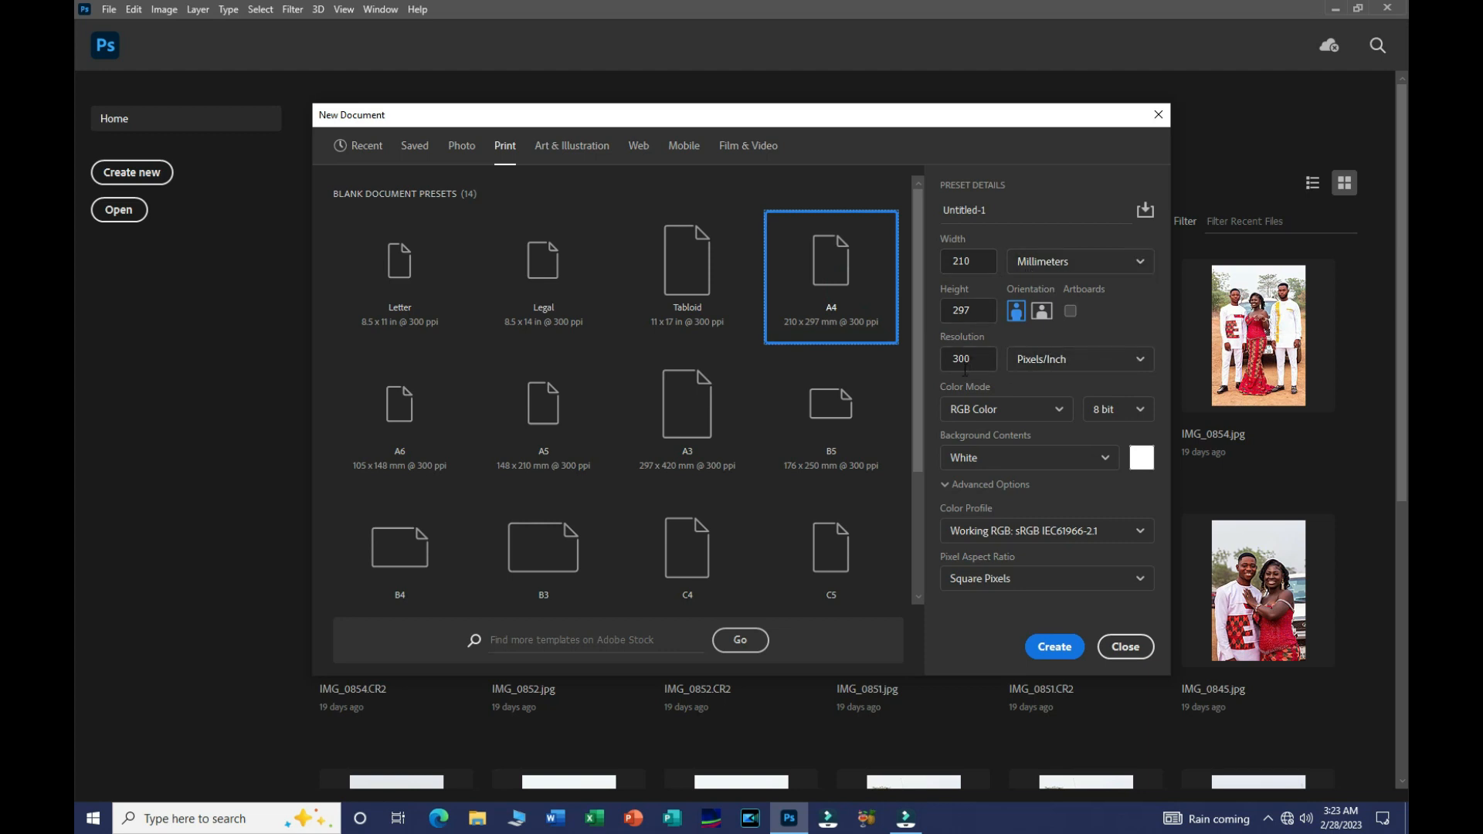
pyautogui.click(1054, 410)
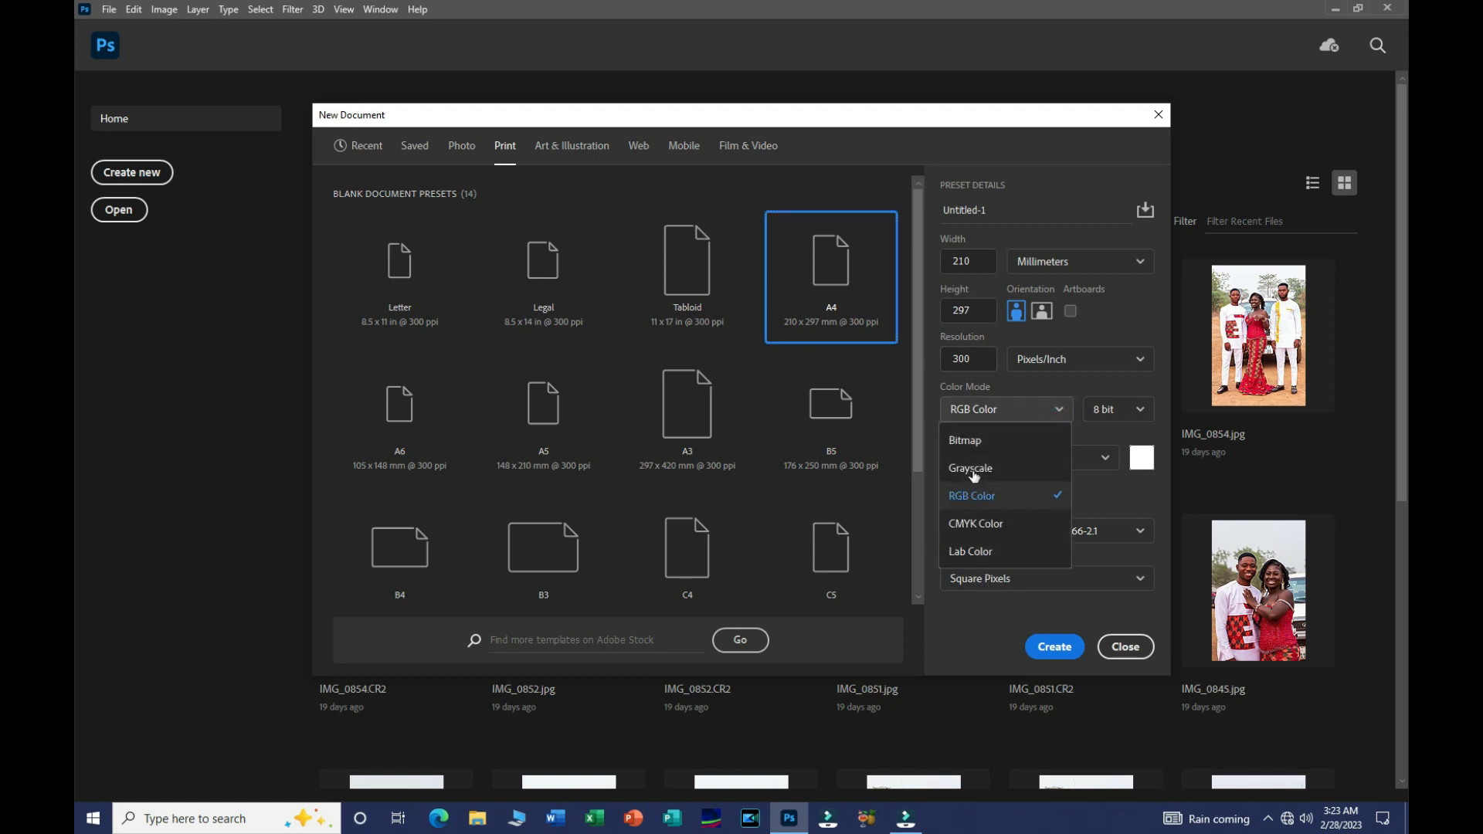
pyautogui.click(1059, 409)
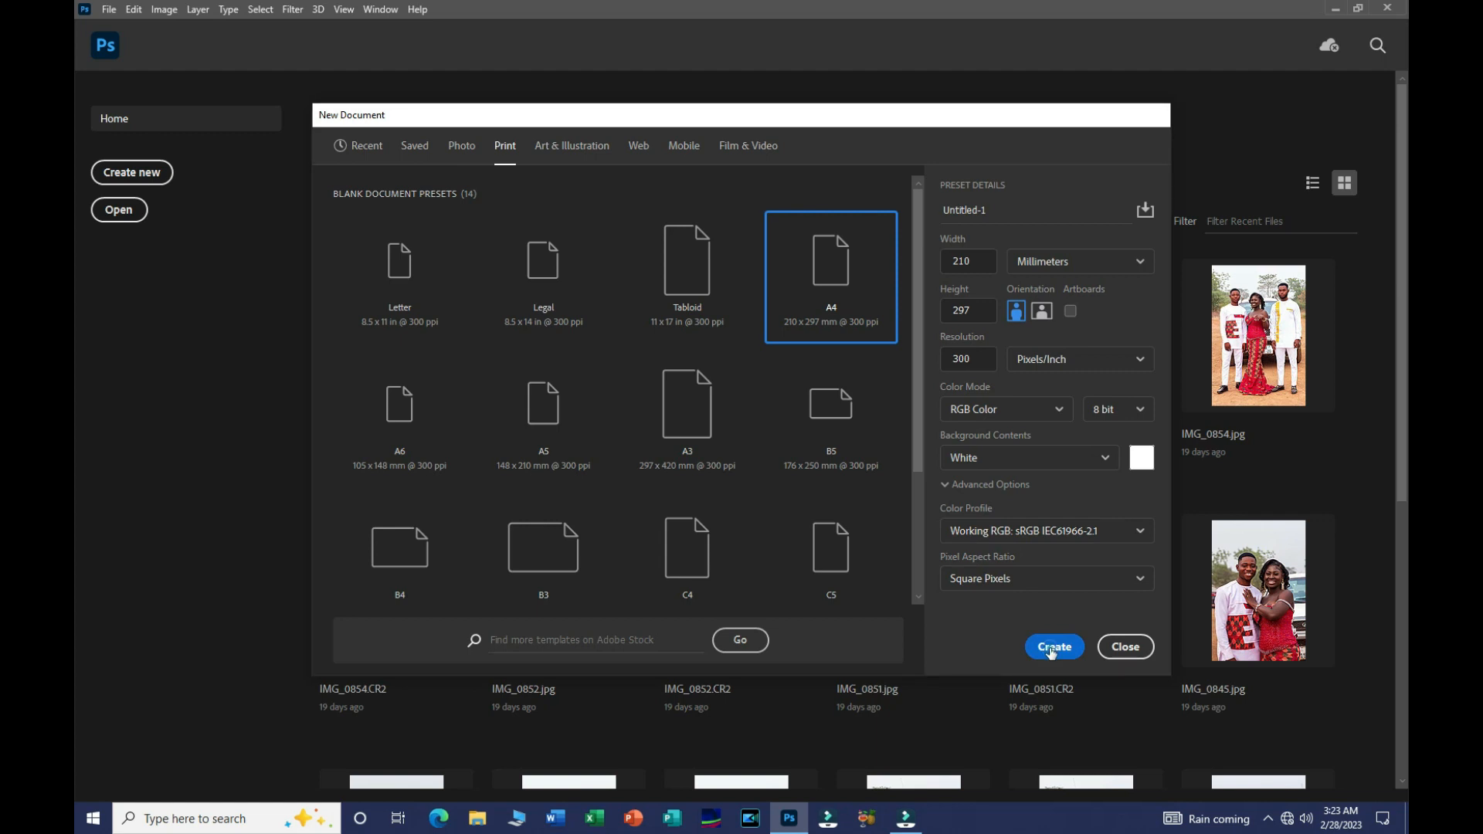
pyautogui.click(1053, 648)
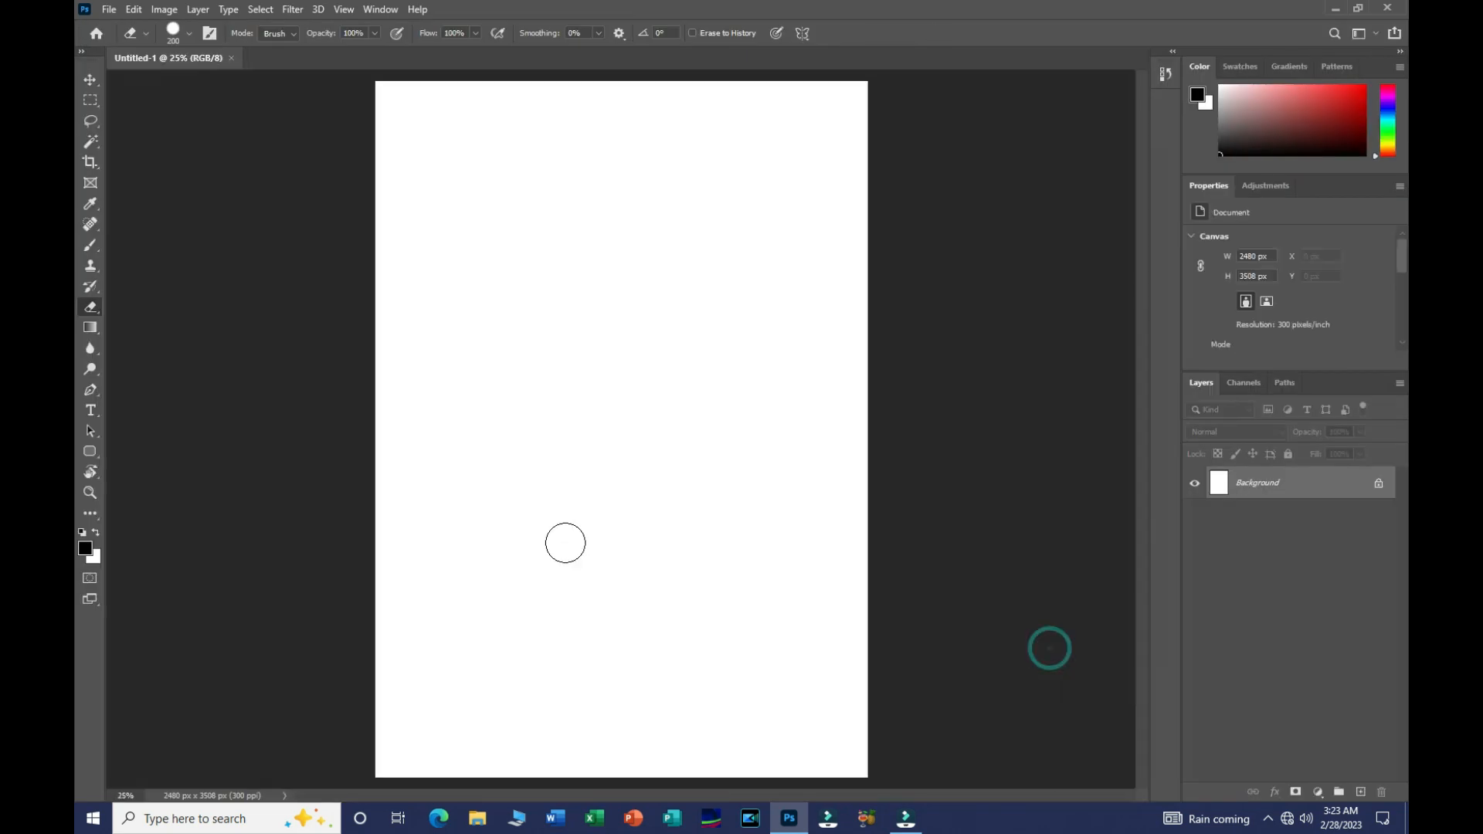
pyautogui.click(1379, 490)
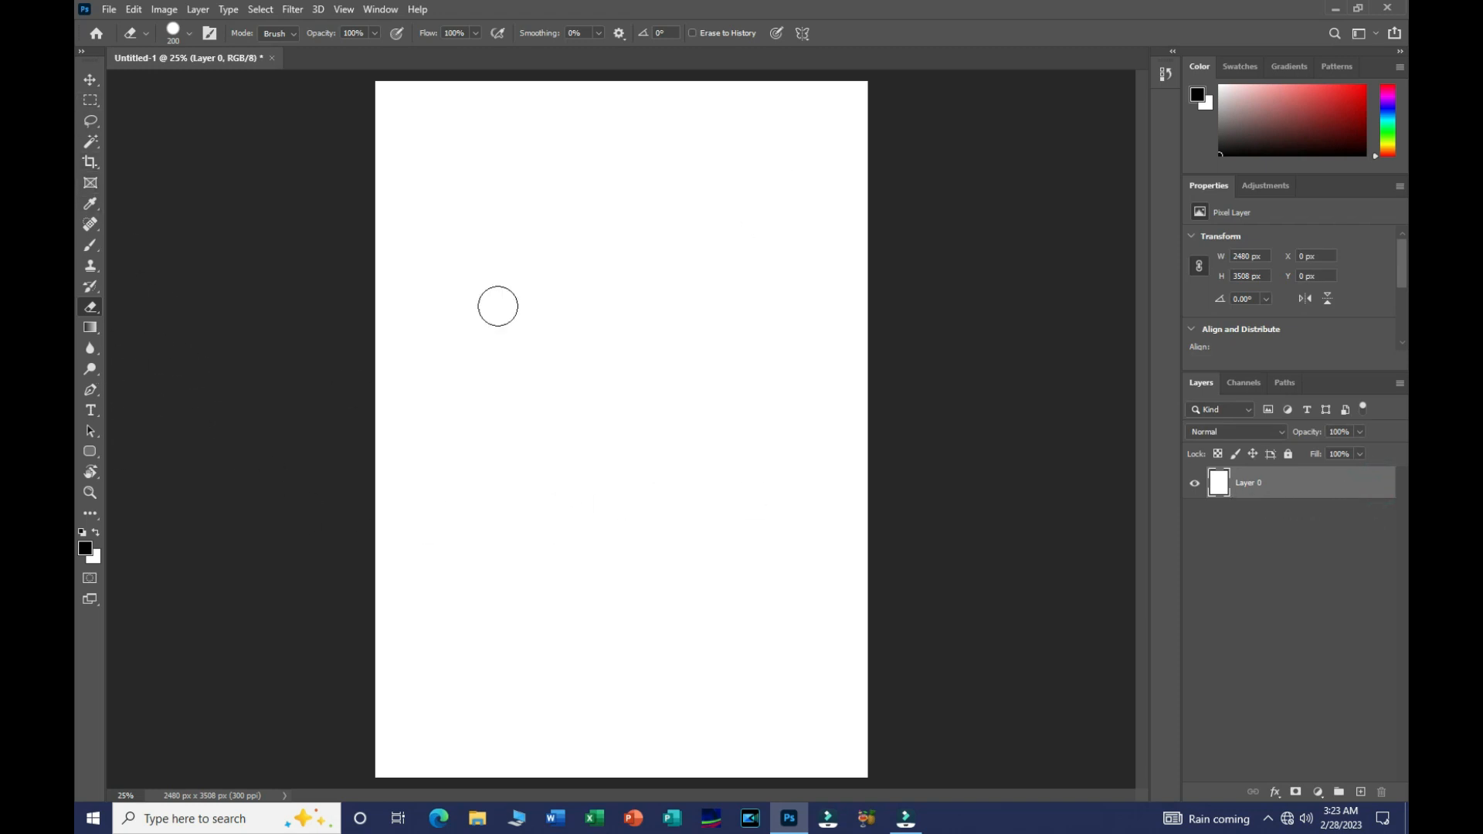
# Step: Add the letter G as horizontal text on the page in black Myriad Pro Bold, 72 pt
pyautogui.click(91, 410)
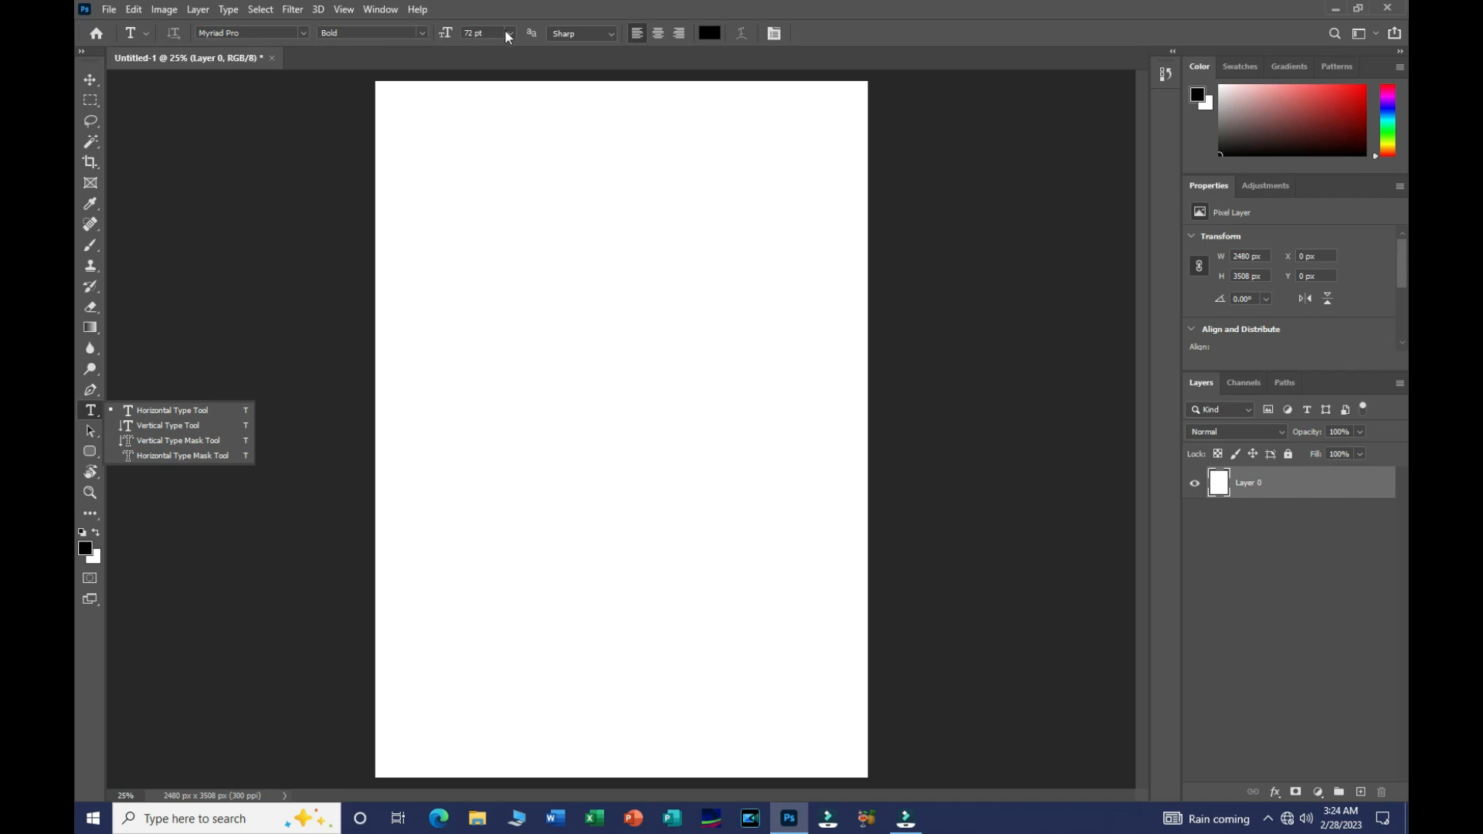
pyautogui.click(555, 382)
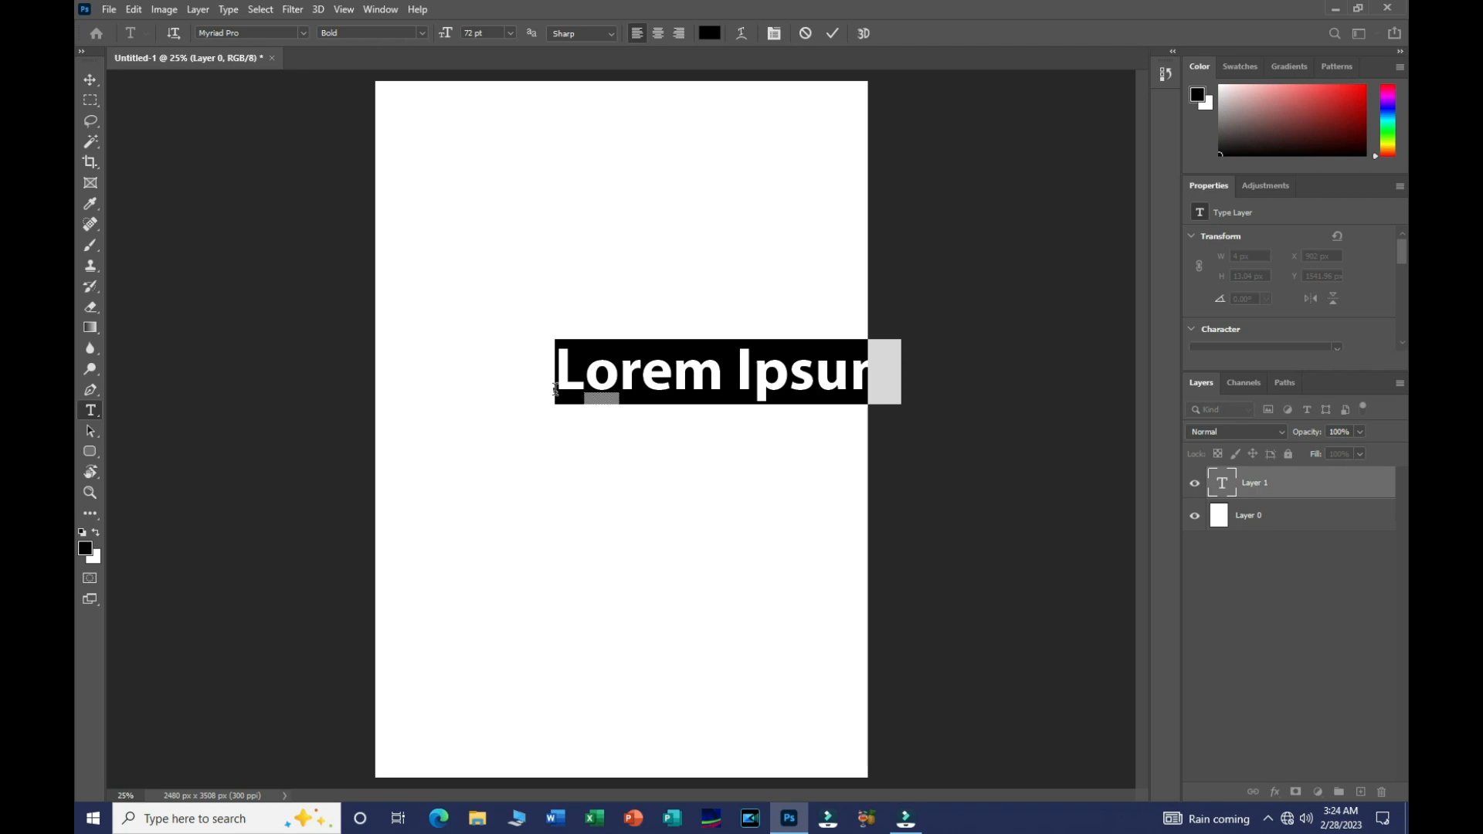
pyautogui.write('G')
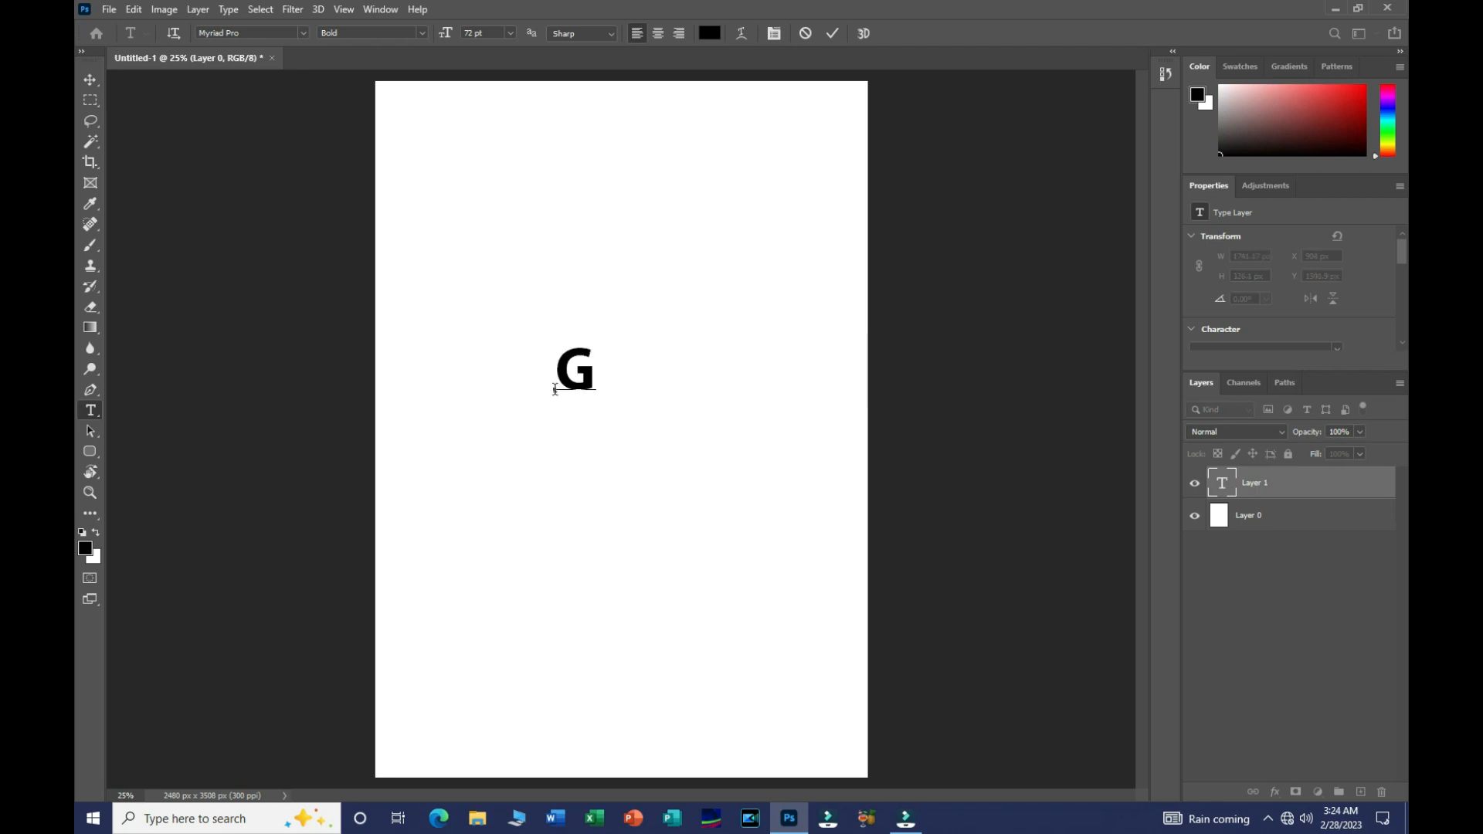
pyautogui.click(832, 32)
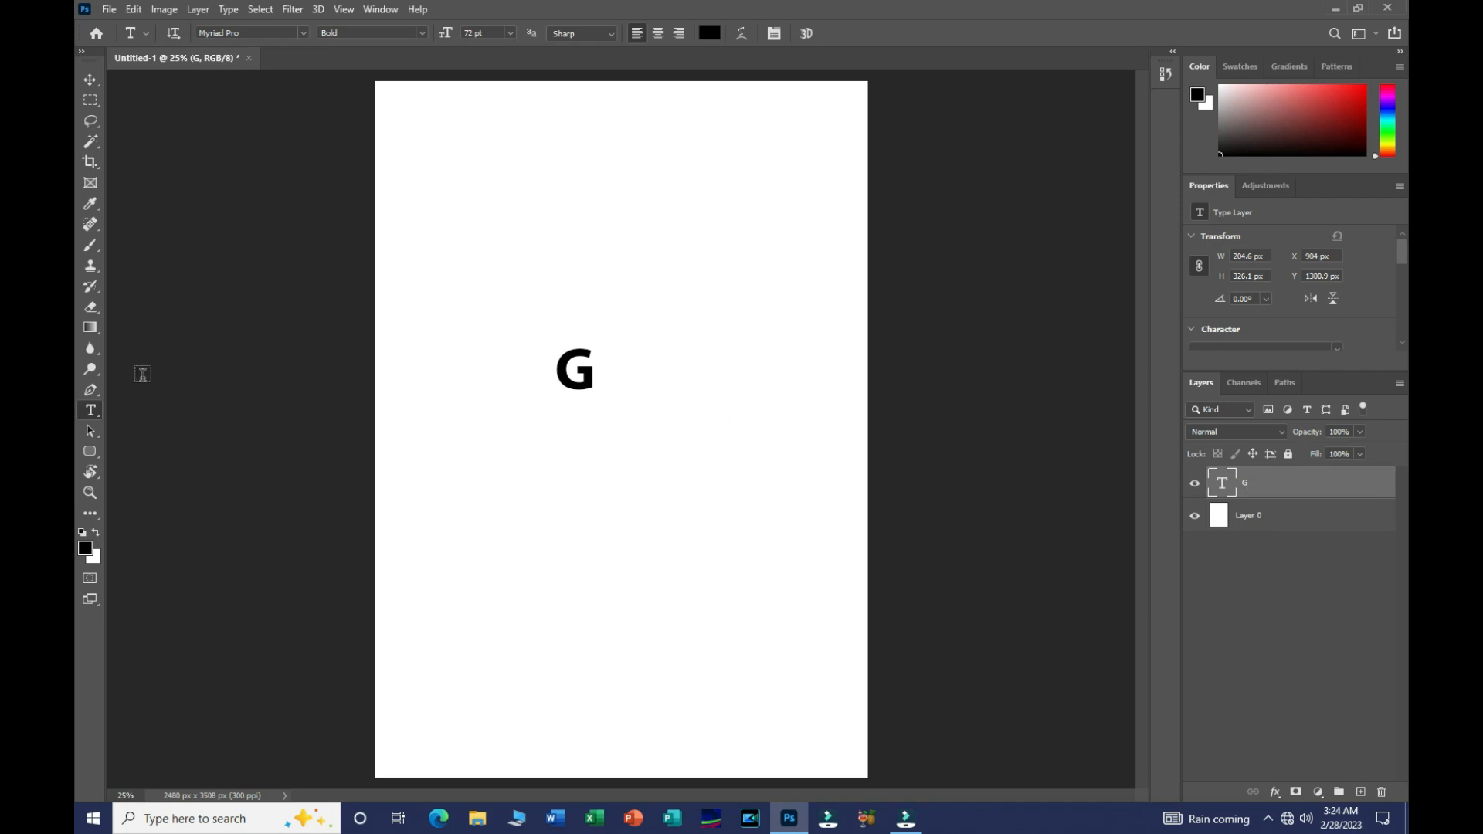
# Step: Enlarge the G to about 873 px wide by 1392 px high and move it near the page's horizontal centre
pyautogui.click(95, 81)
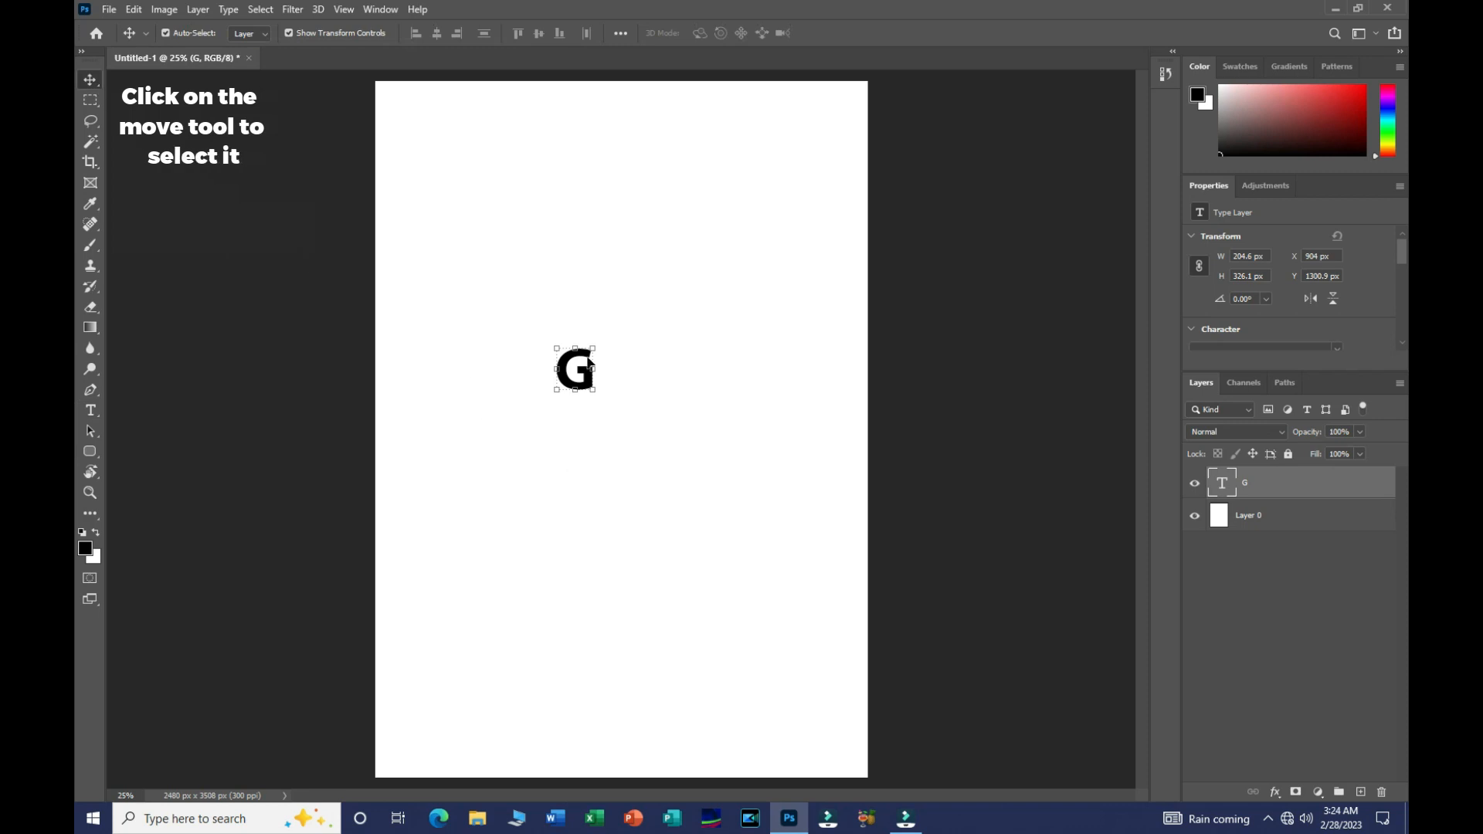
pyautogui.moveTo(594, 392); pyautogui.dragTo(847, 601)
pyautogui.moveTo(693, 586); pyautogui.dragTo(632, 473)
pyautogui.click(861, 33)
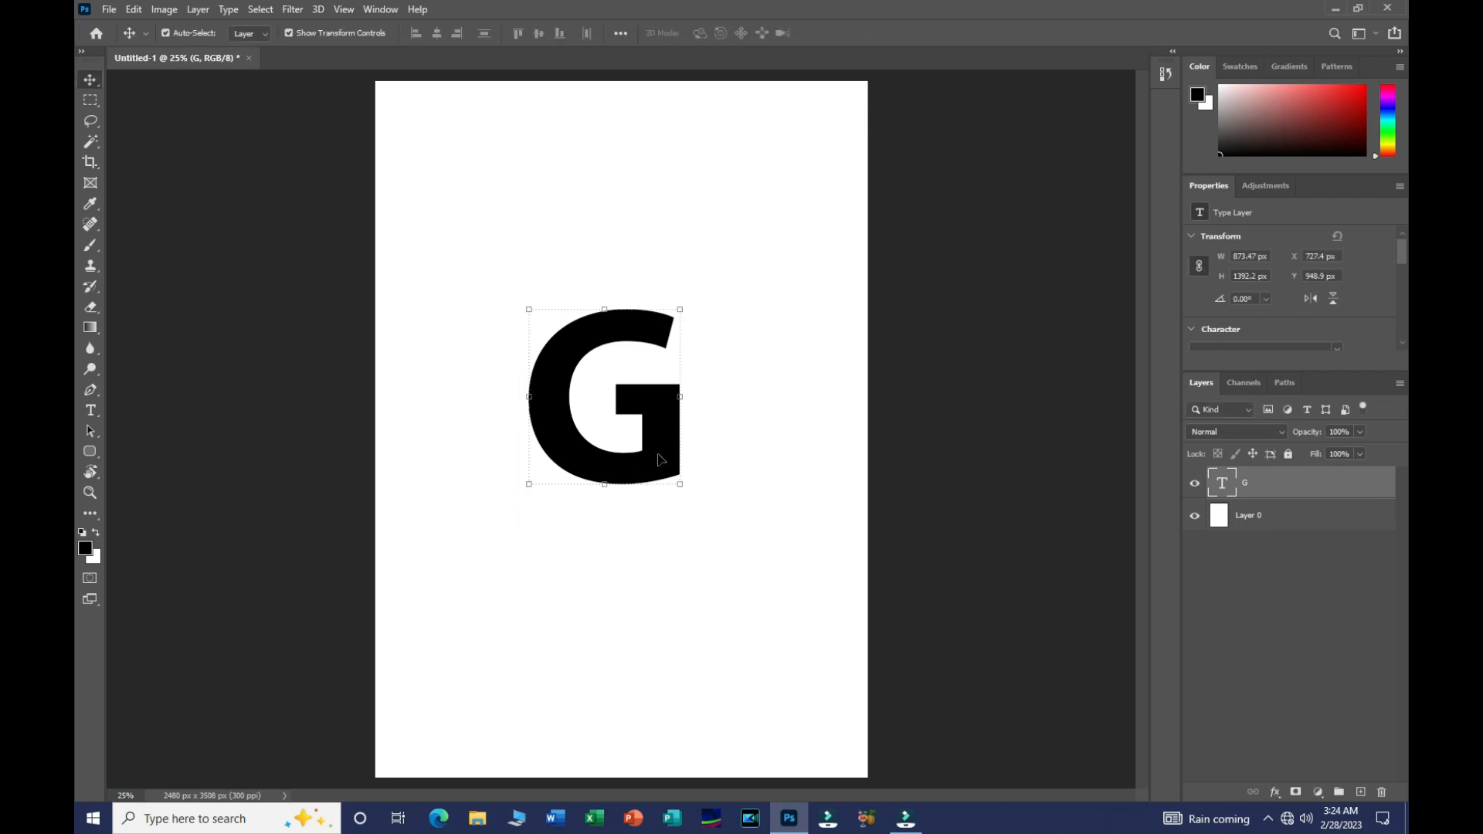
pyautogui.moveTo(621, 425); pyautogui.dragTo(684, 448)
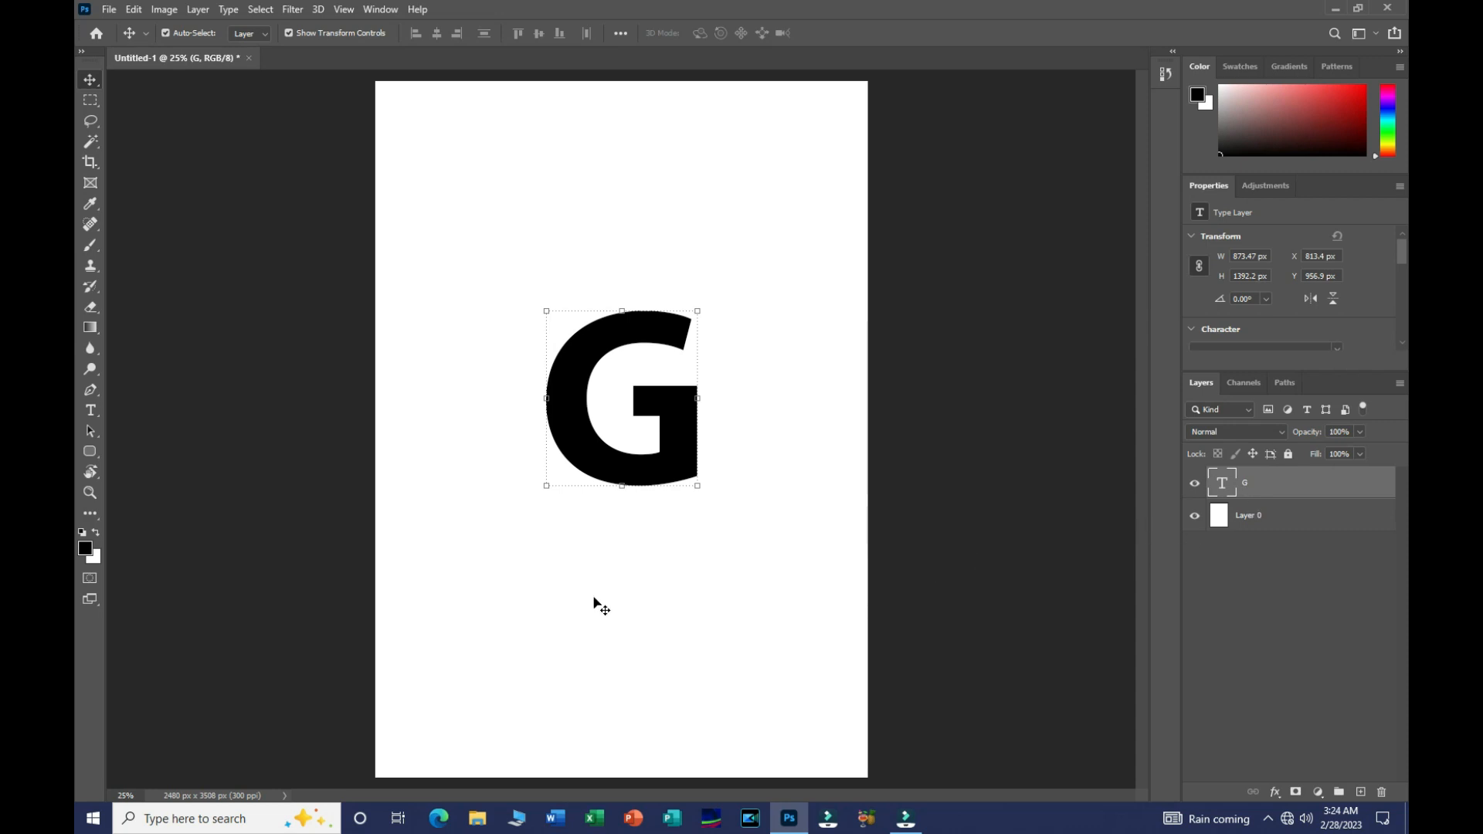
# Step: Duplicate the G text layer twice
pyautogui.press('ctrl')
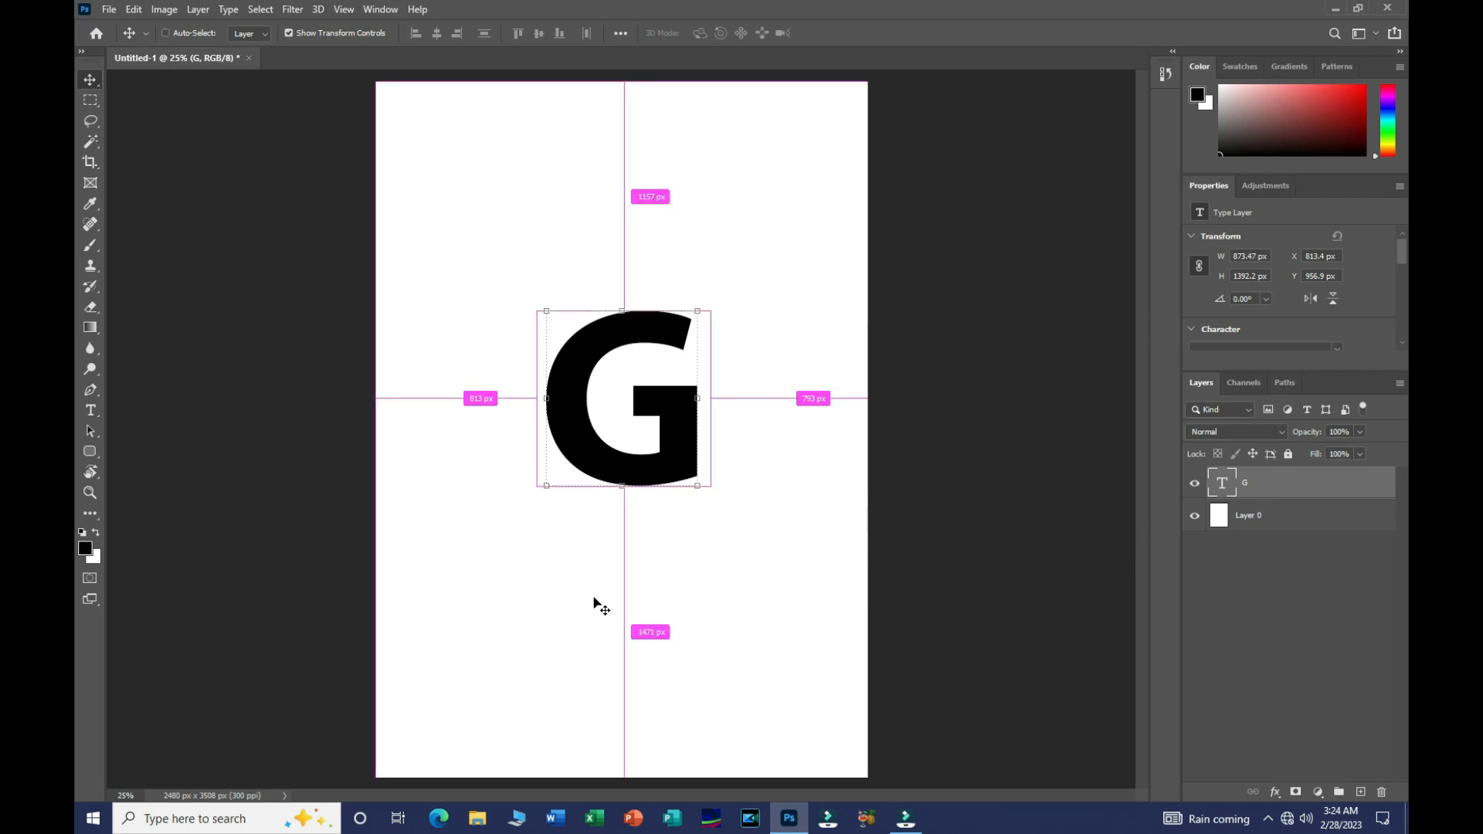
pyautogui.hotkey('ctrl', 'j')
pyautogui.hotkey('ctrl', 'j')
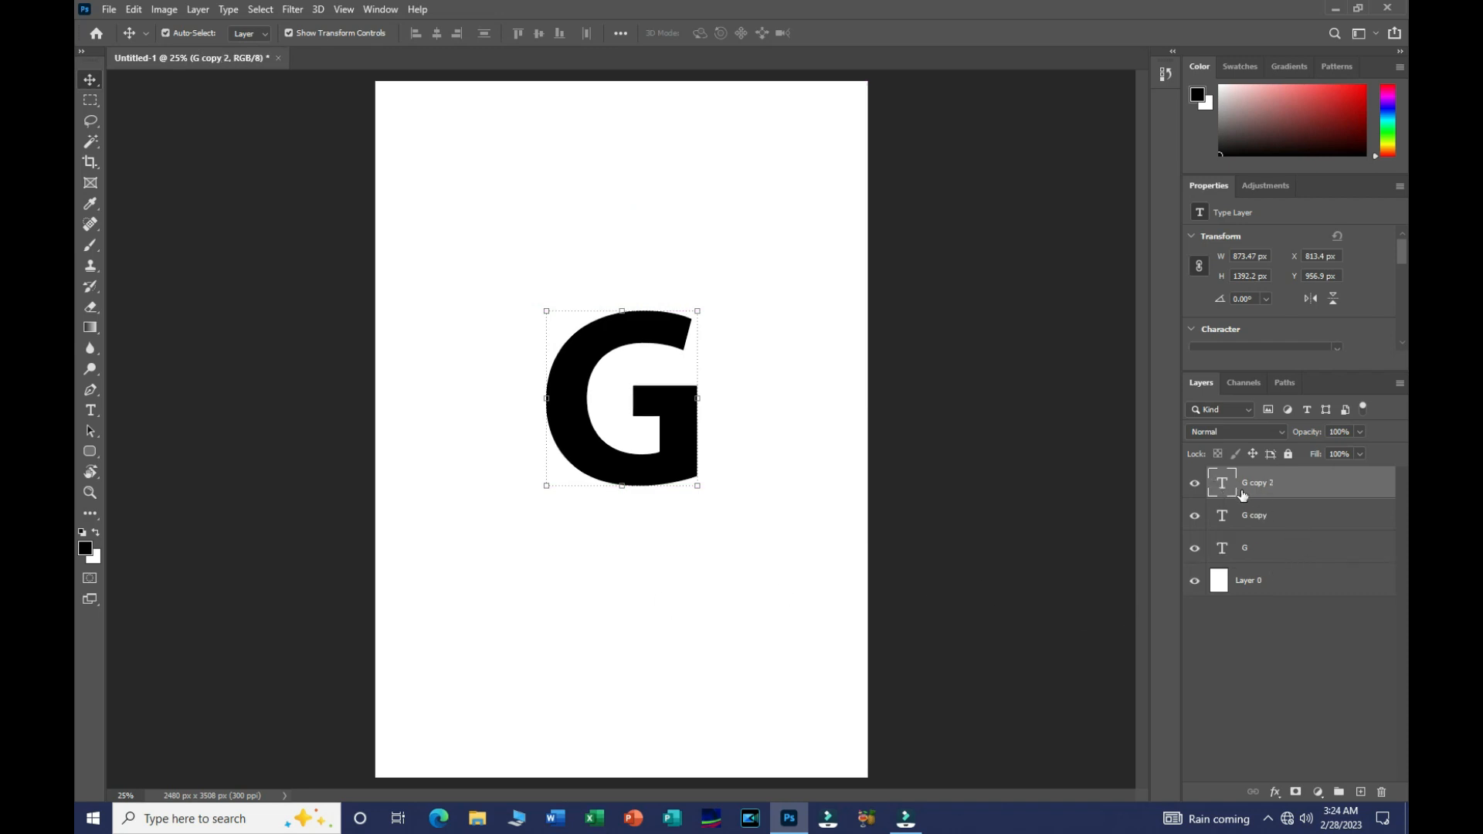
pyautogui.press('ctrl')
pyautogui.hotkey('ctrl', 'j')
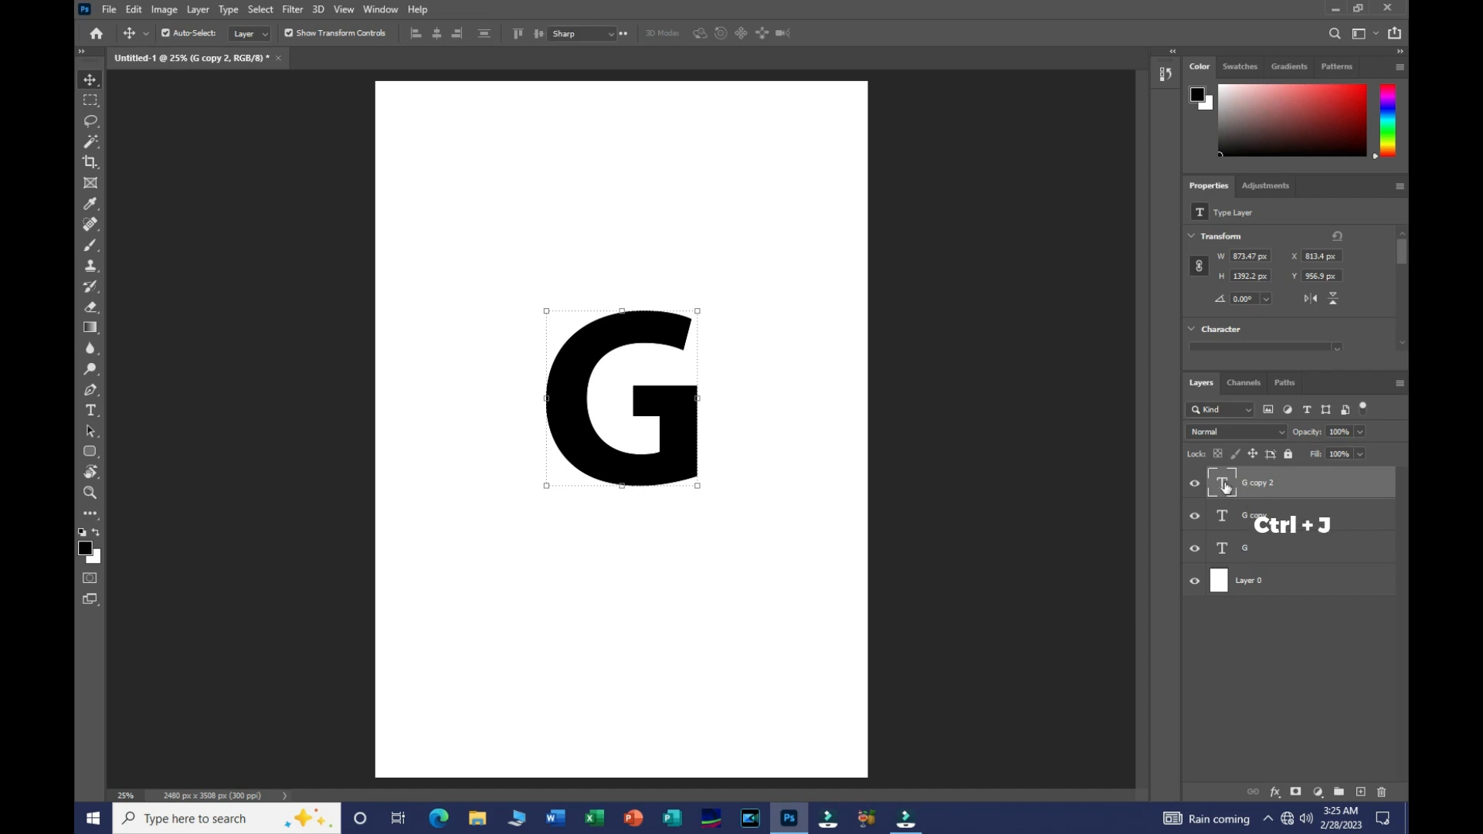
# Step: Change the text of the topmost G copy to D and of the other copy to B
pyautogui.doubleClick(1222, 484)
pyautogui.write('D')
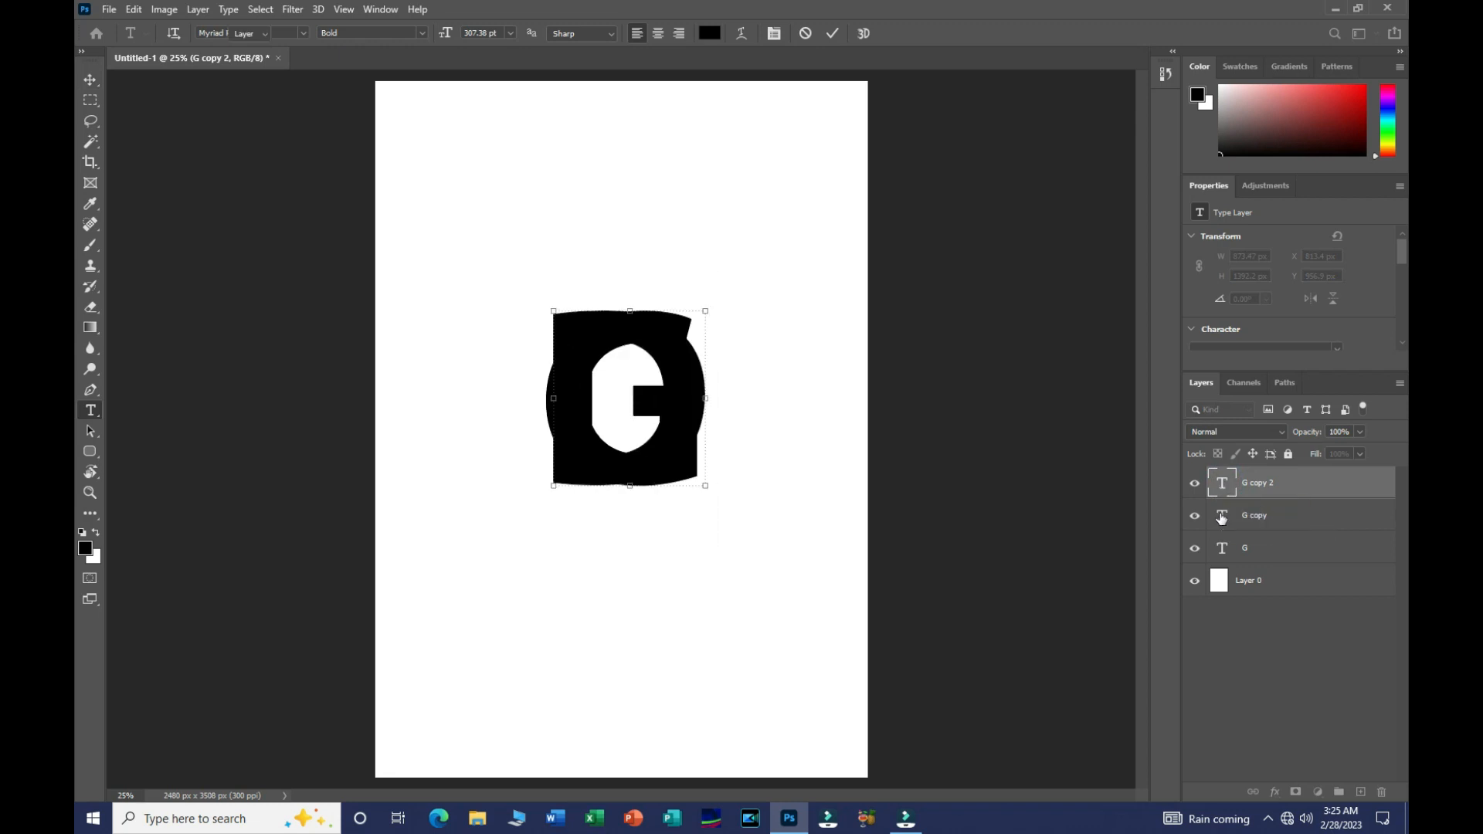
pyautogui.doubleClick(1221, 516)
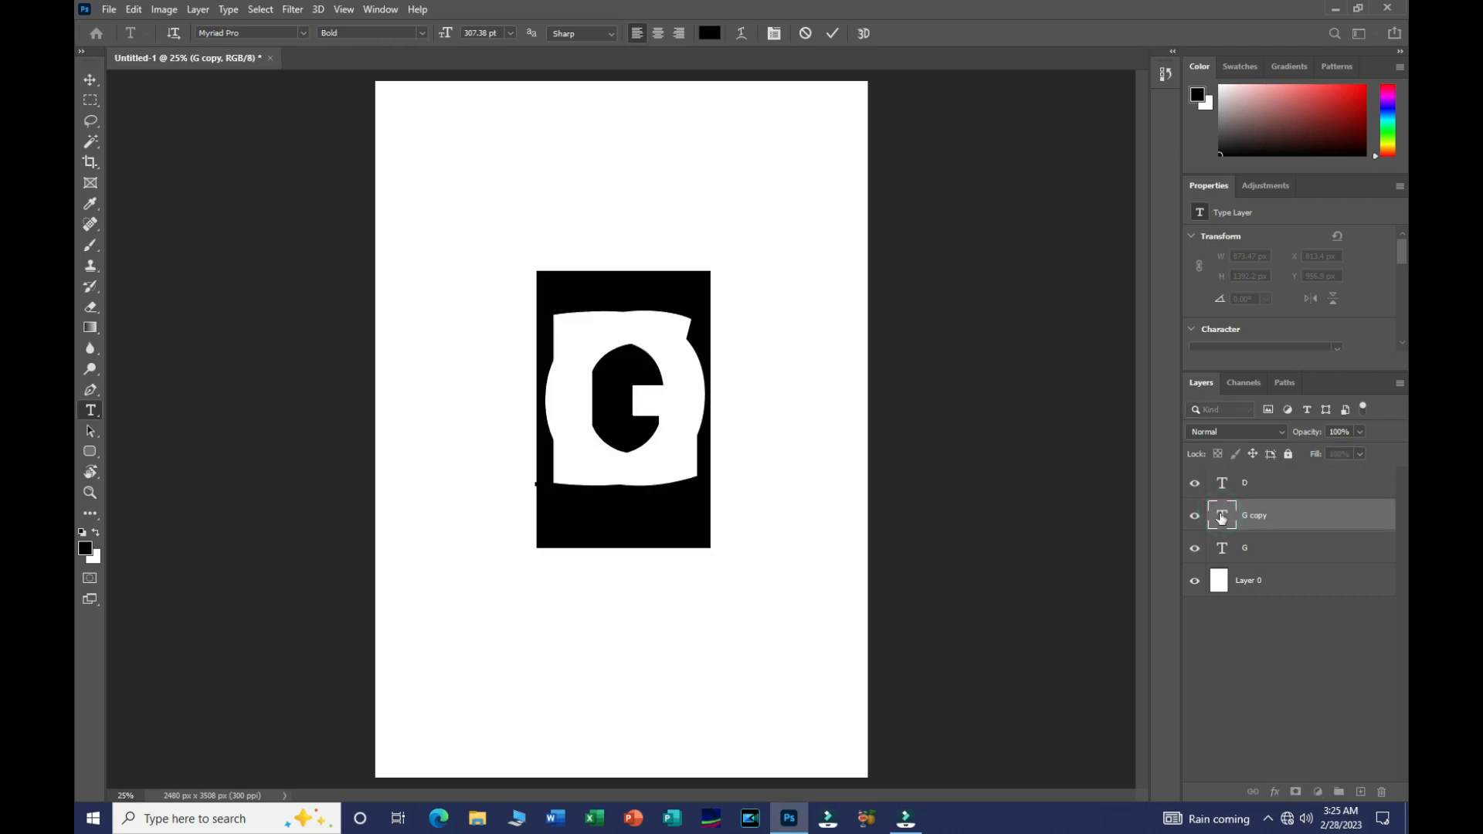
pyautogui.write('B')
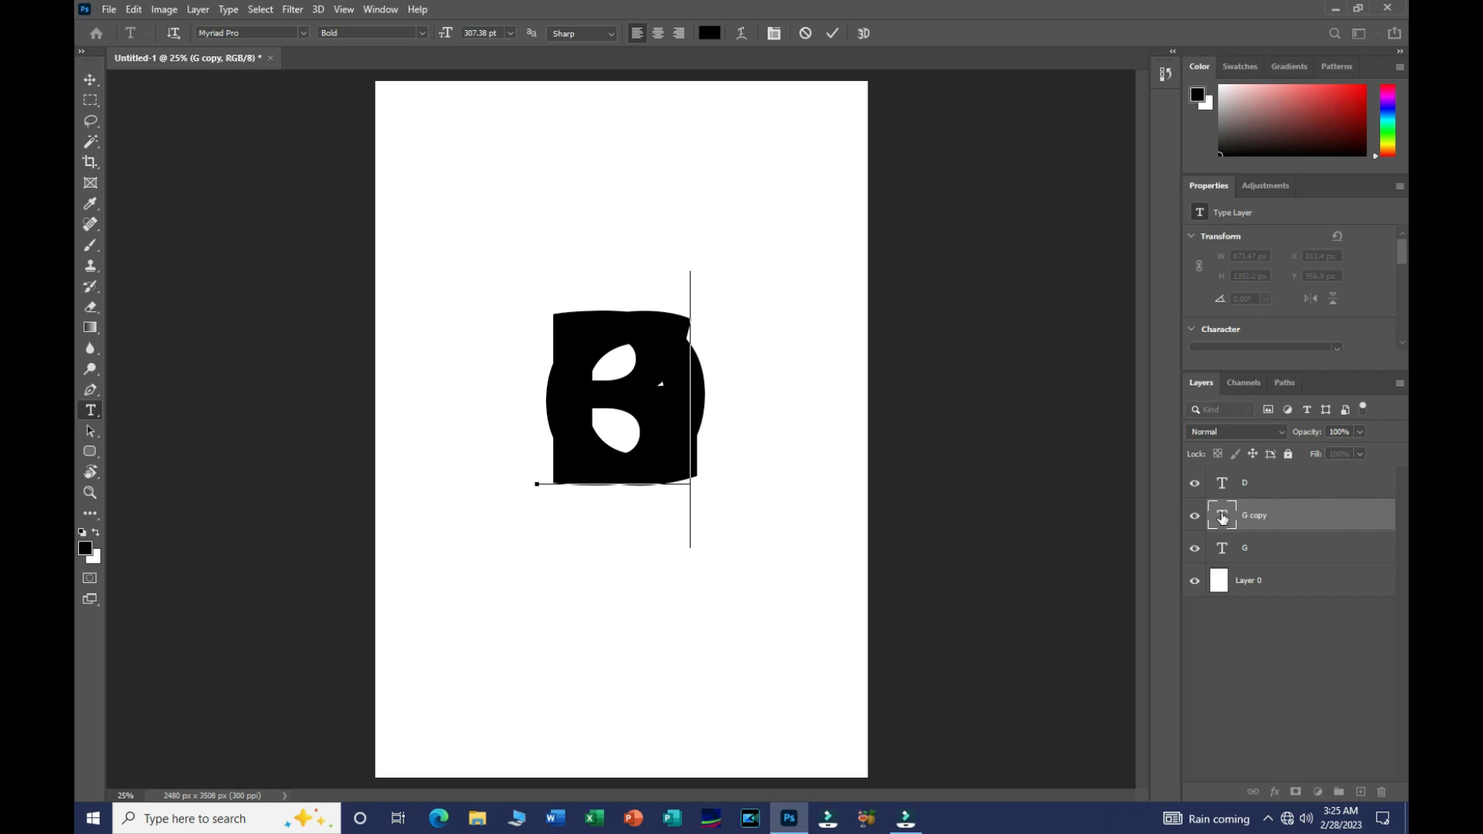
pyautogui.click(832, 33)
# Step: Move the D to the left and the B to the right so they stand side by side over the G
pyautogui.press('v')
pyautogui.click(1243, 481)
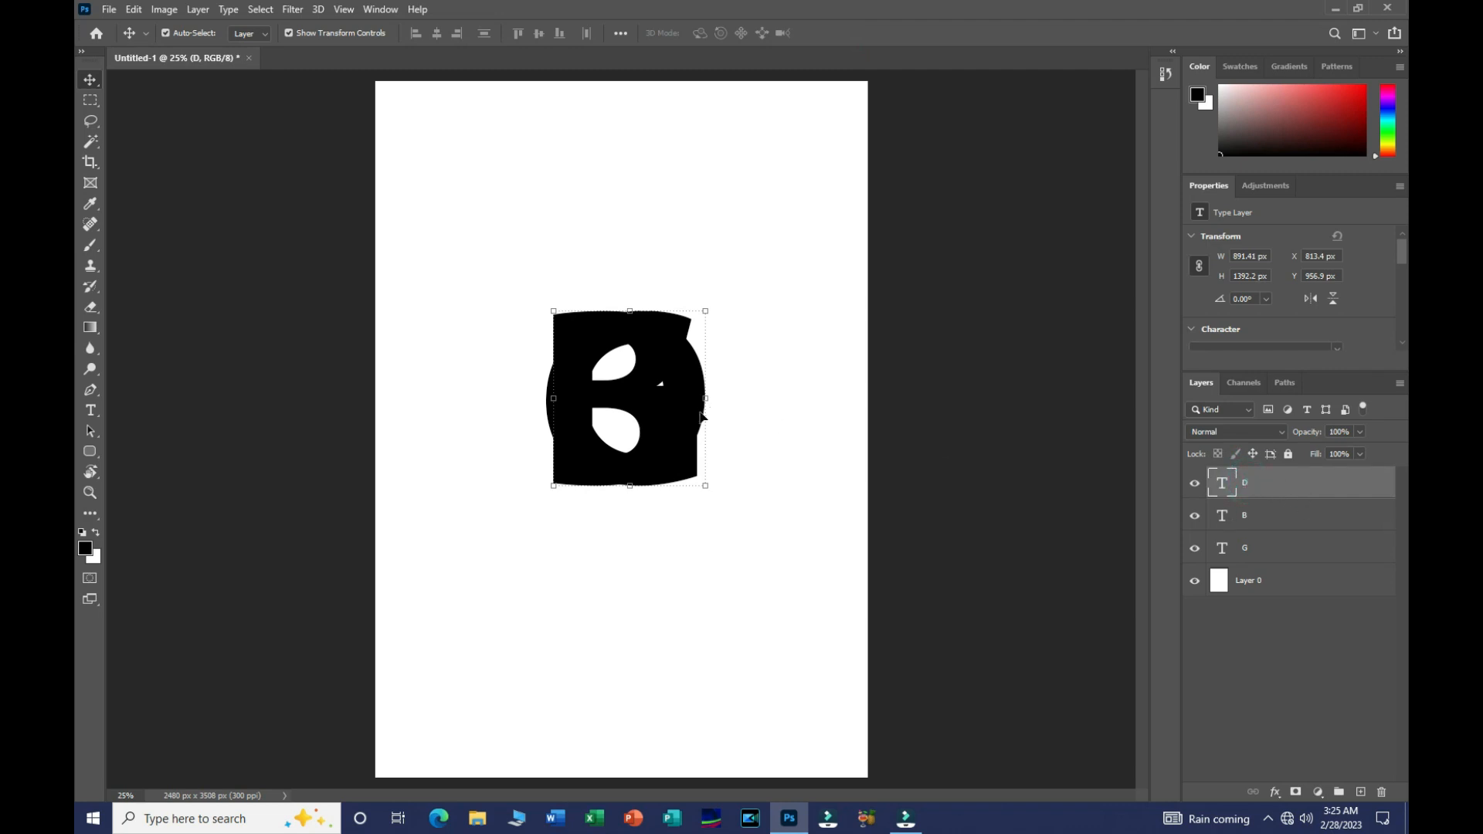
pyautogui.moveTo(579, 407); pyautogui.dragTo(476, 413)
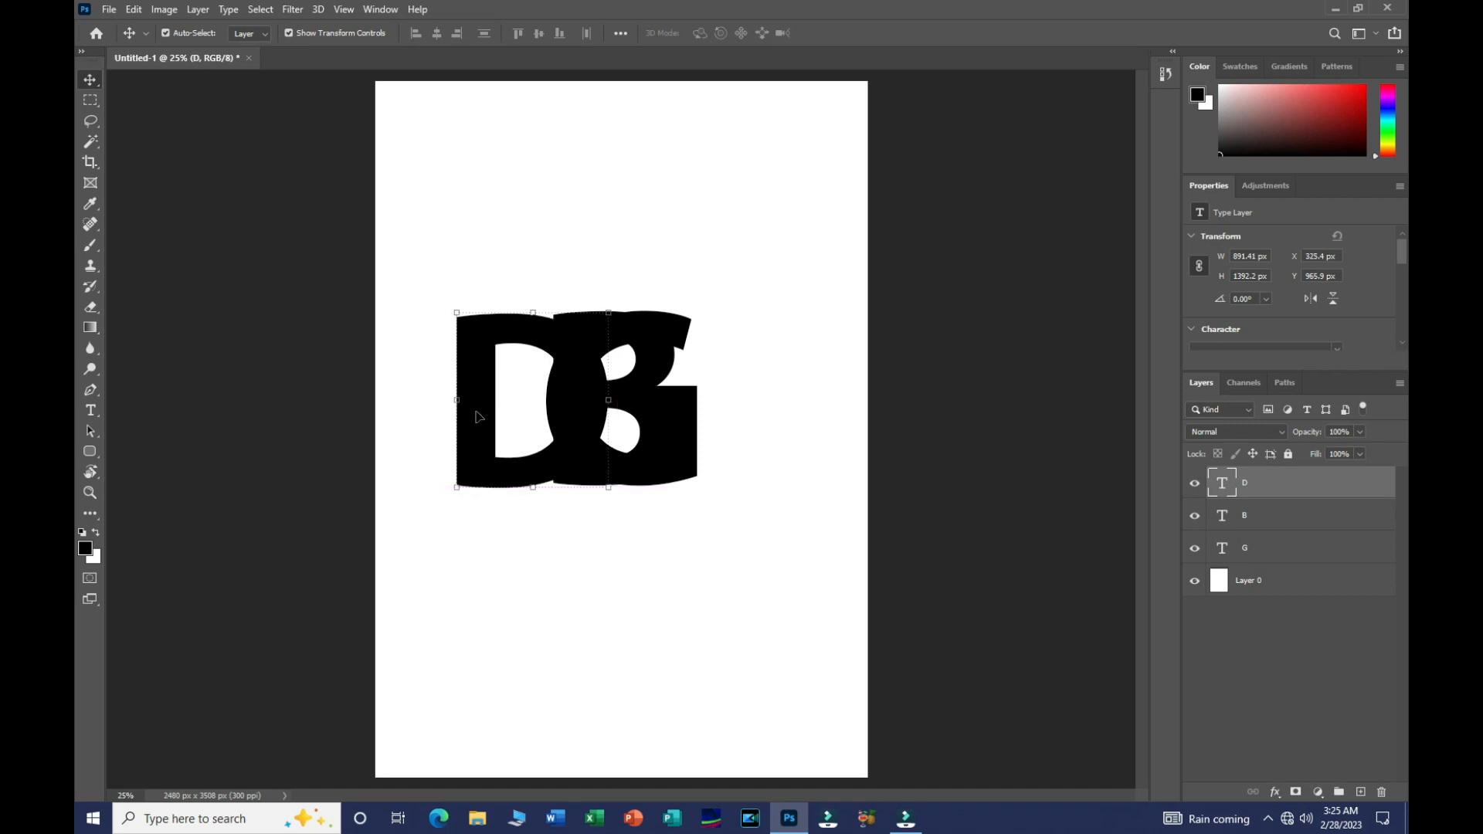
pyautogui.click(1264, 523)
pyautogui.moveTo(665, 414); pyautogui.dragTo(736, 430)
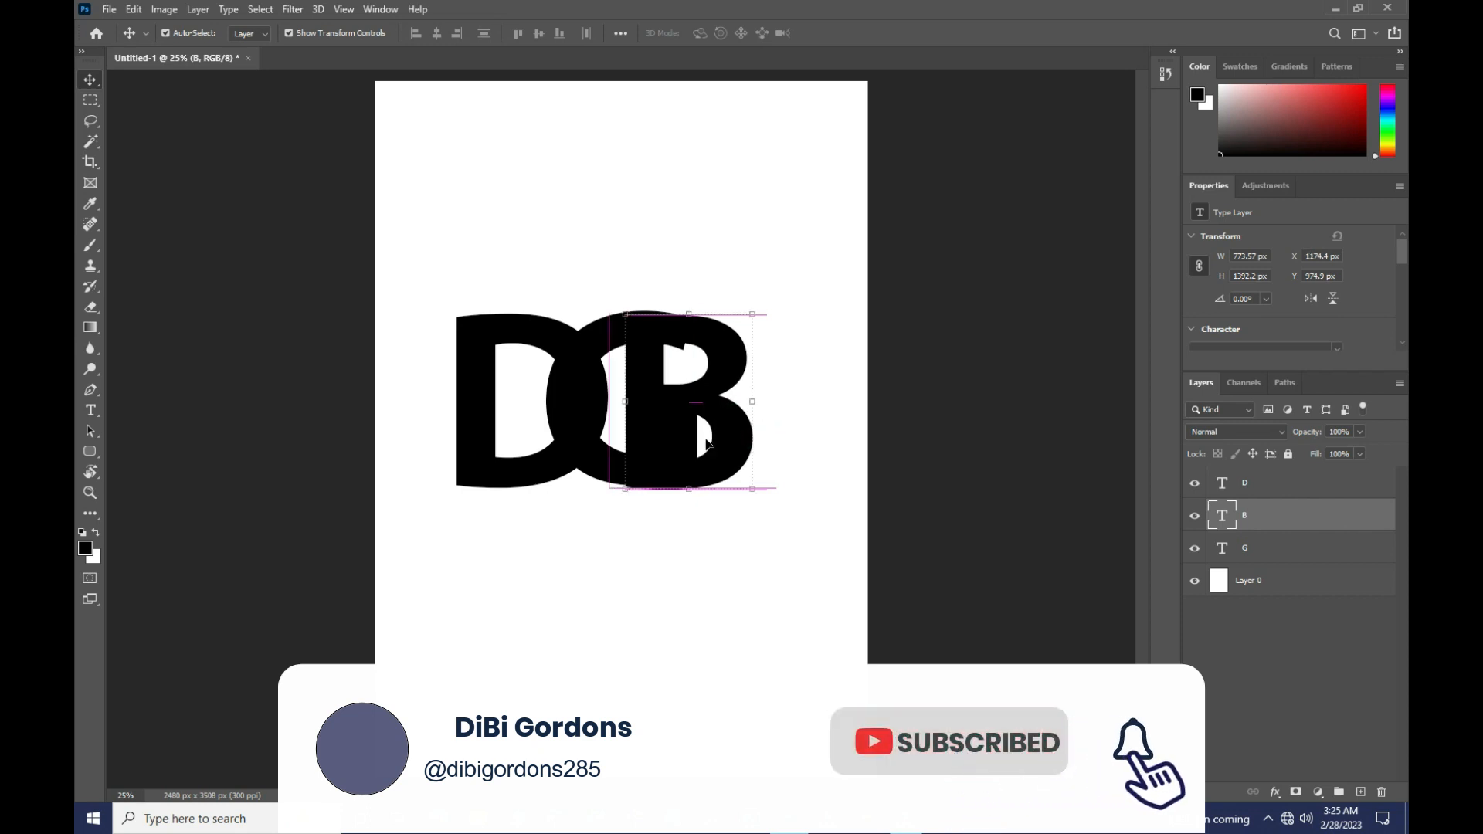
pyautogui.click(473, 409)
pyautogui.moveTo(474, 408); pyautogui.dragTo(488, 406)
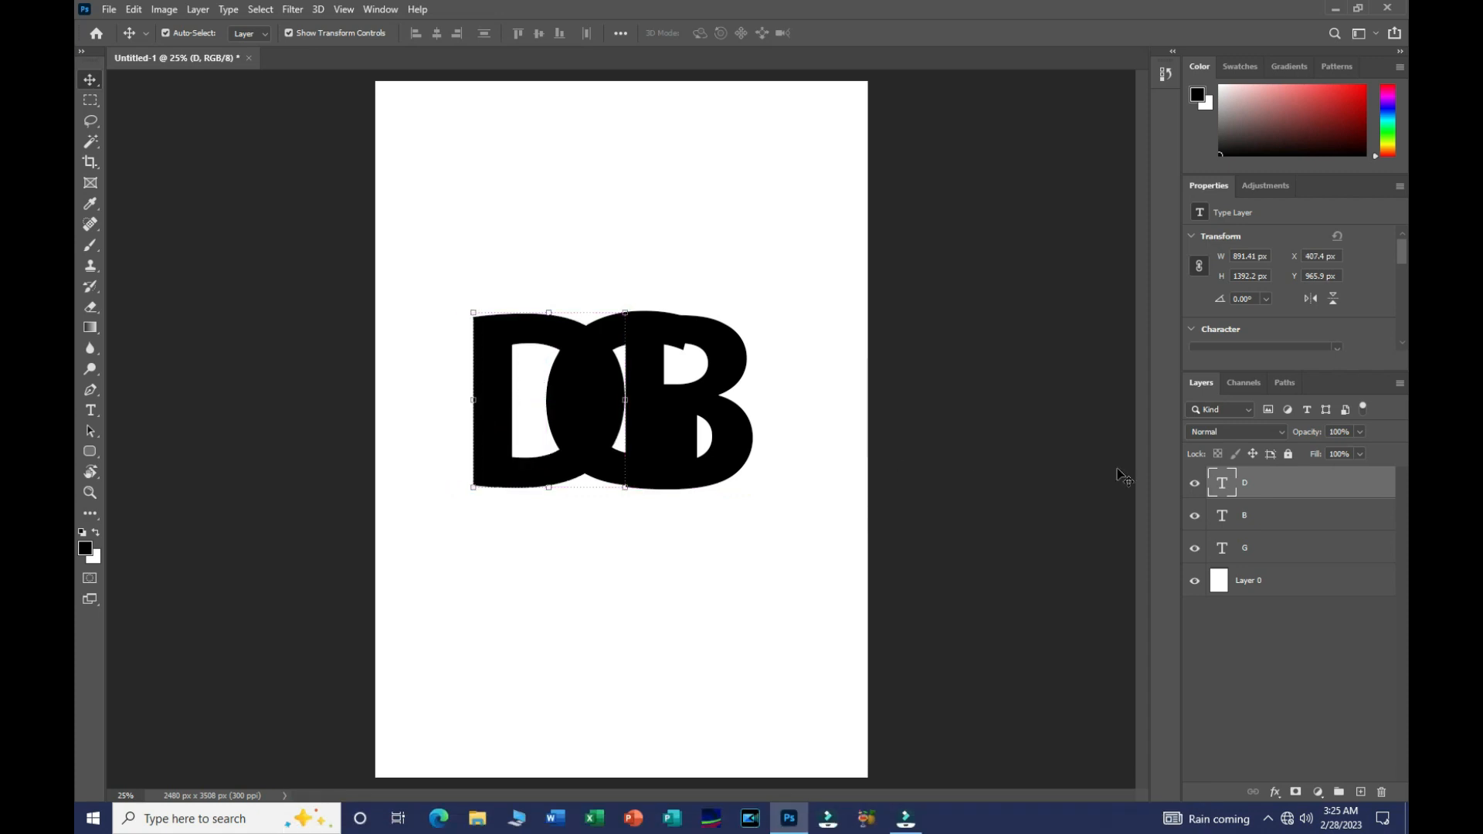
# Step: Scale the G up to about 128% wide and 130% high and centre it behind the D and B
pyautogui.click(1248, 550)
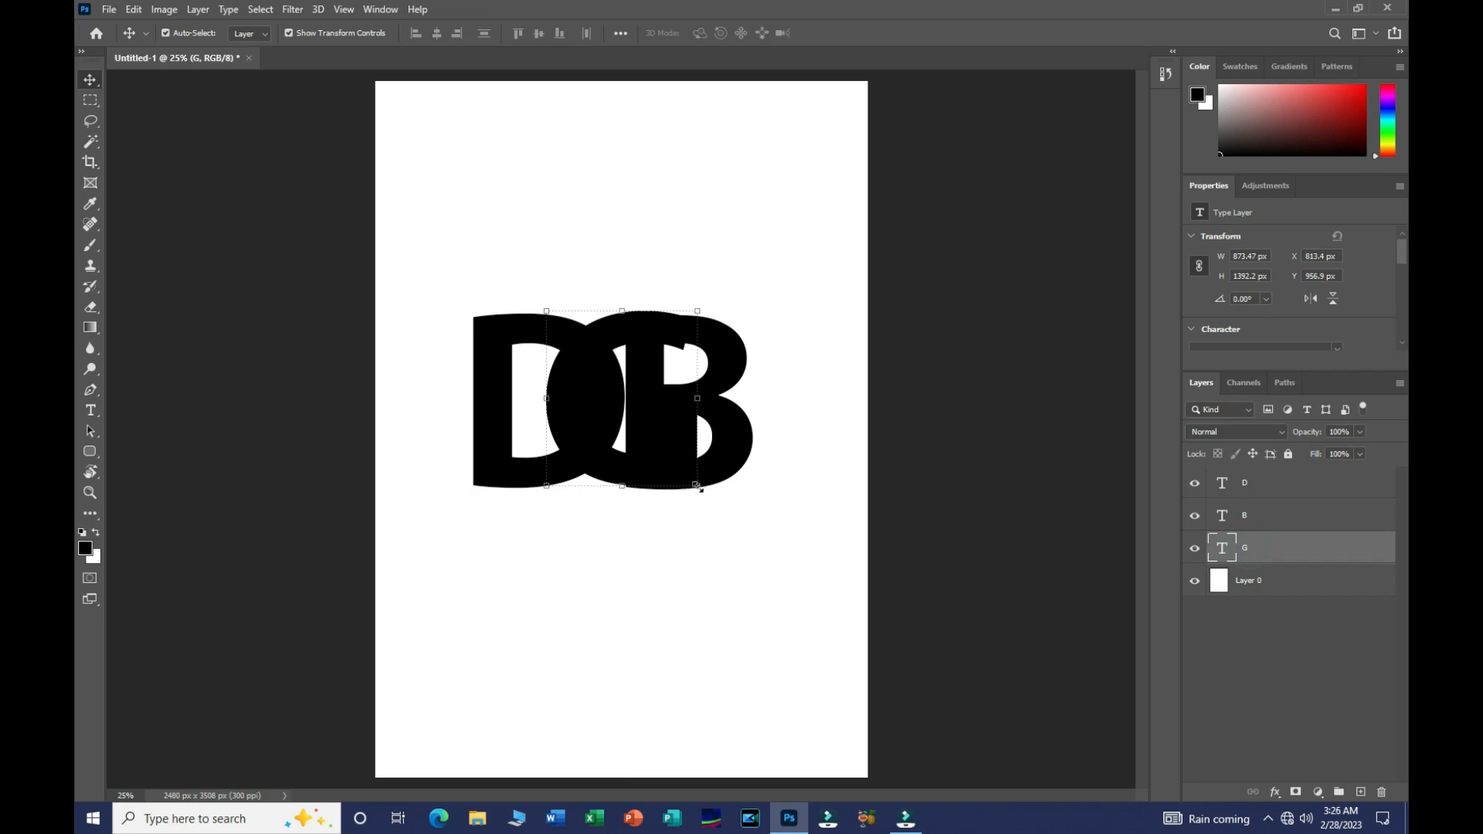
pyautogui.hotkey('ctrl', 't')
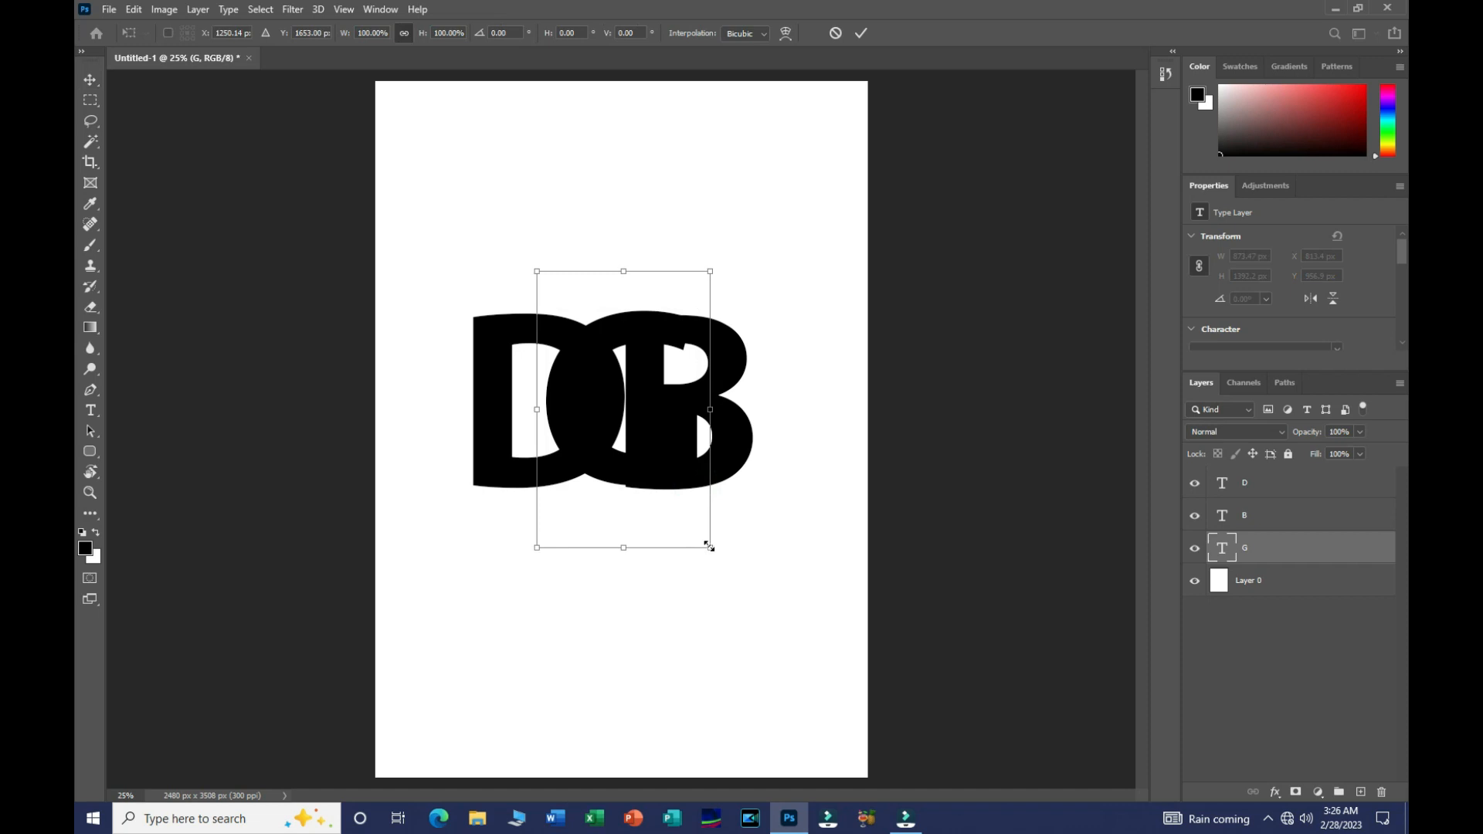
pyautogui.moveTo(709, 546); pyautogui.dragTo(757, 605)
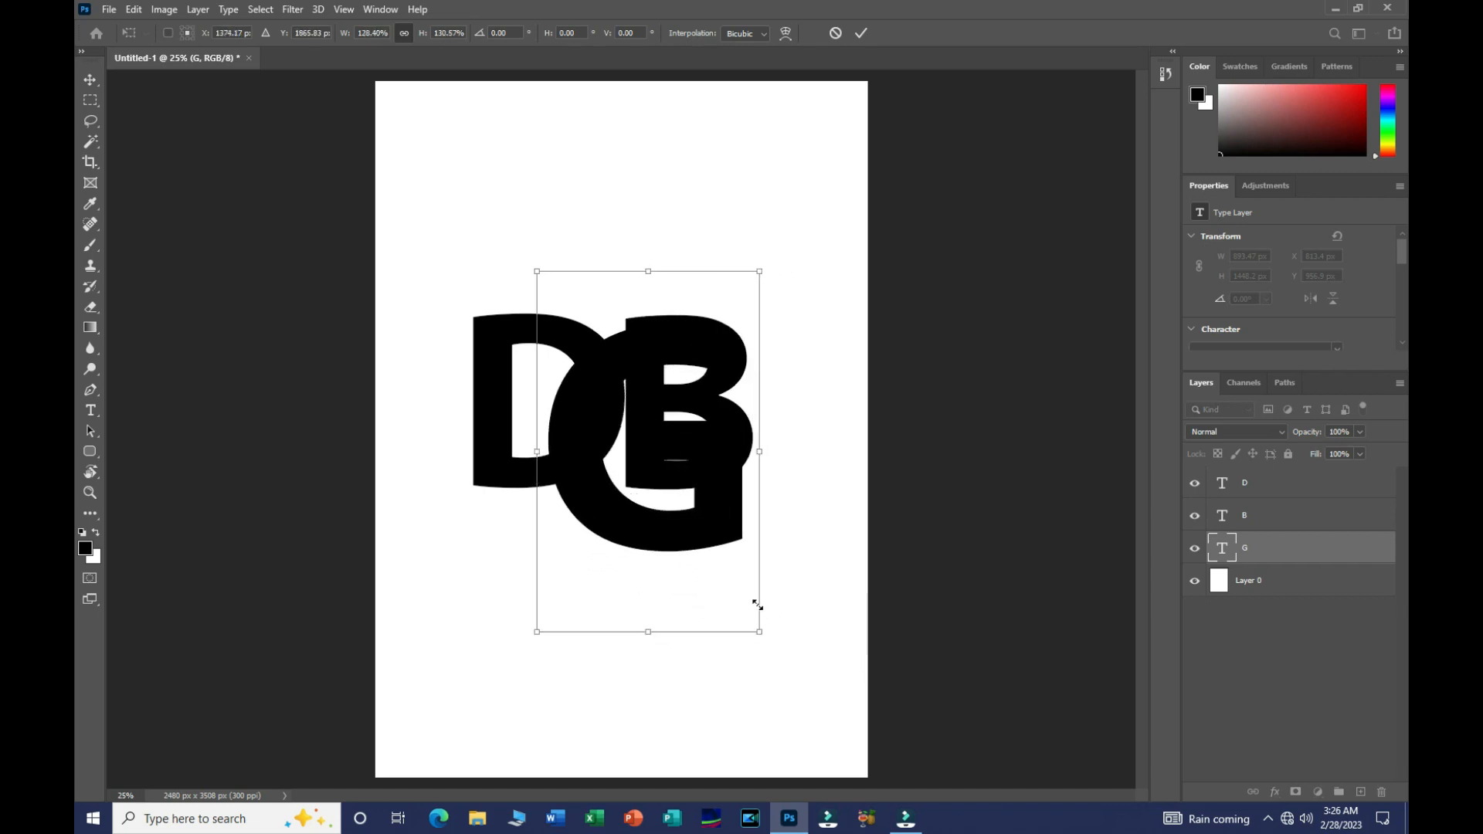
pyautogui.moveTo(706, 542); pyautogui.dragTo(671, 491)
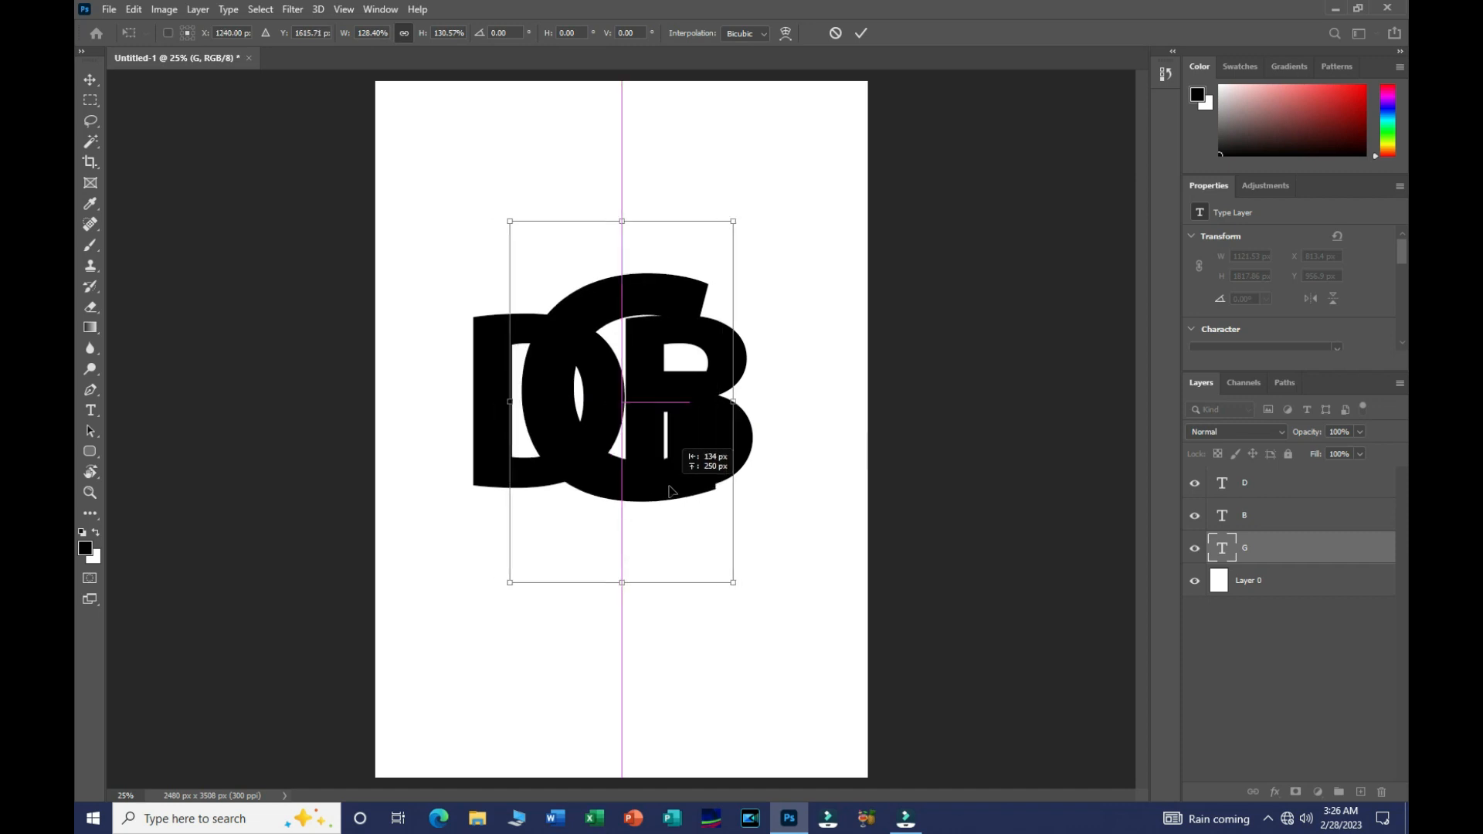
pyautogui.moveTo(622, 223)
pyautogui.mouseDown()
pyautogui.moveTo(620, 206)
pyautogui.moveTo(623, 222)
pyautogui.mouseUp()
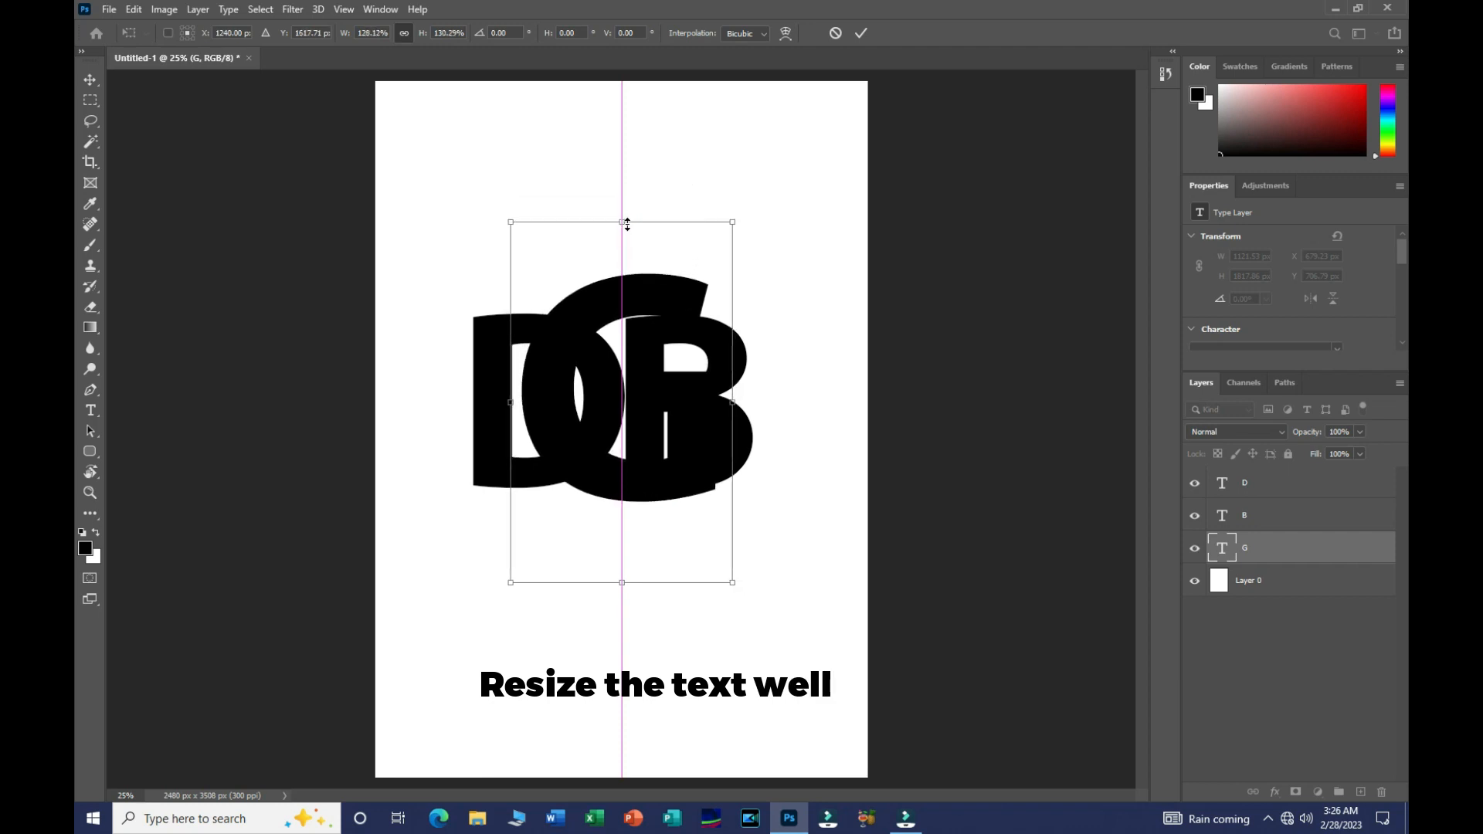
pyautogui.click(859, 32)
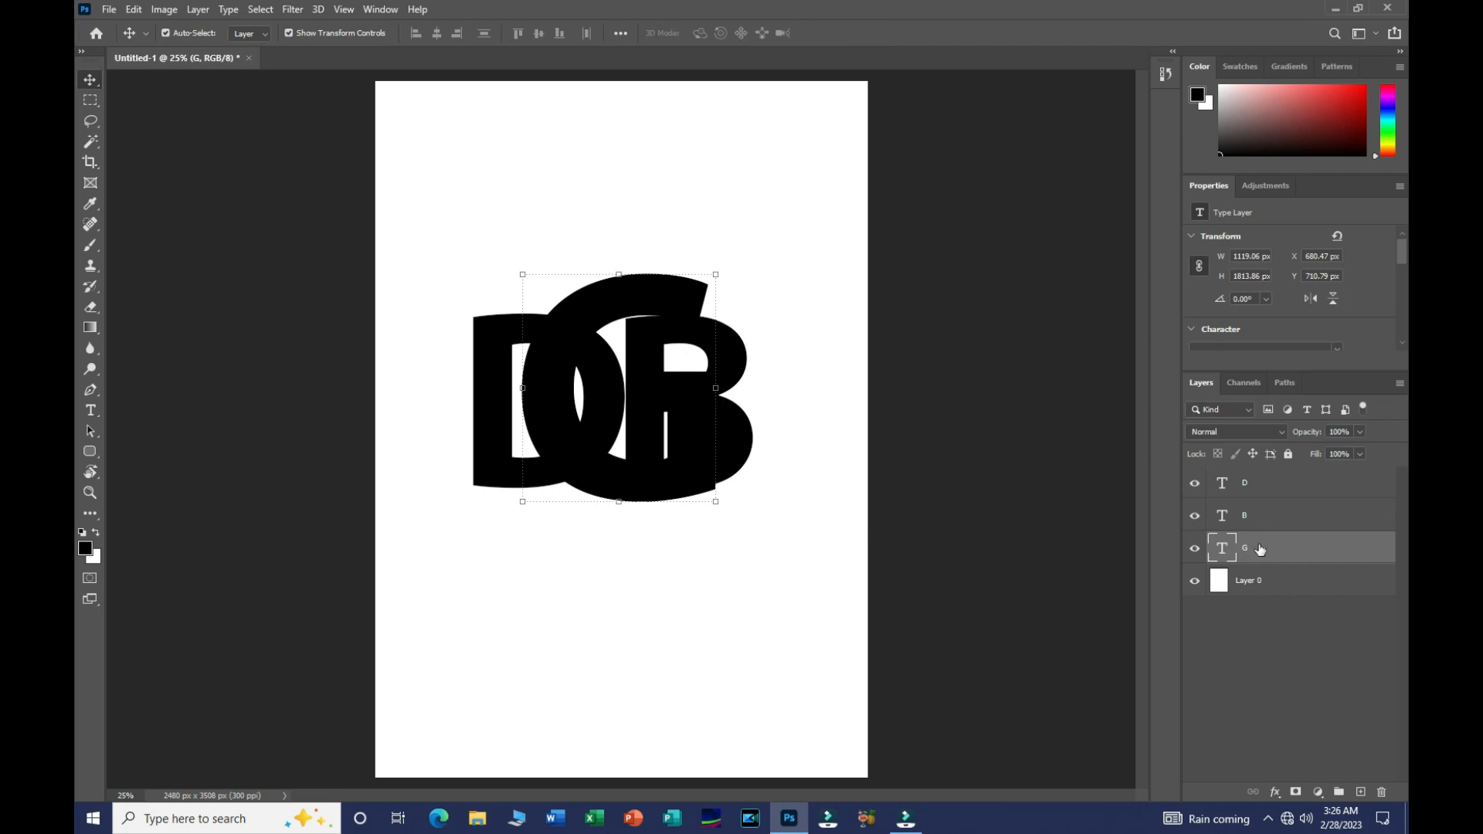
# Step: Apply an orange (ff9c00) Color Overlay at 100% opacity to the G layer, with Bevel & Emboss turned off
pyautogui.click(1274, 795)
pyautogui.click(1306, 661)
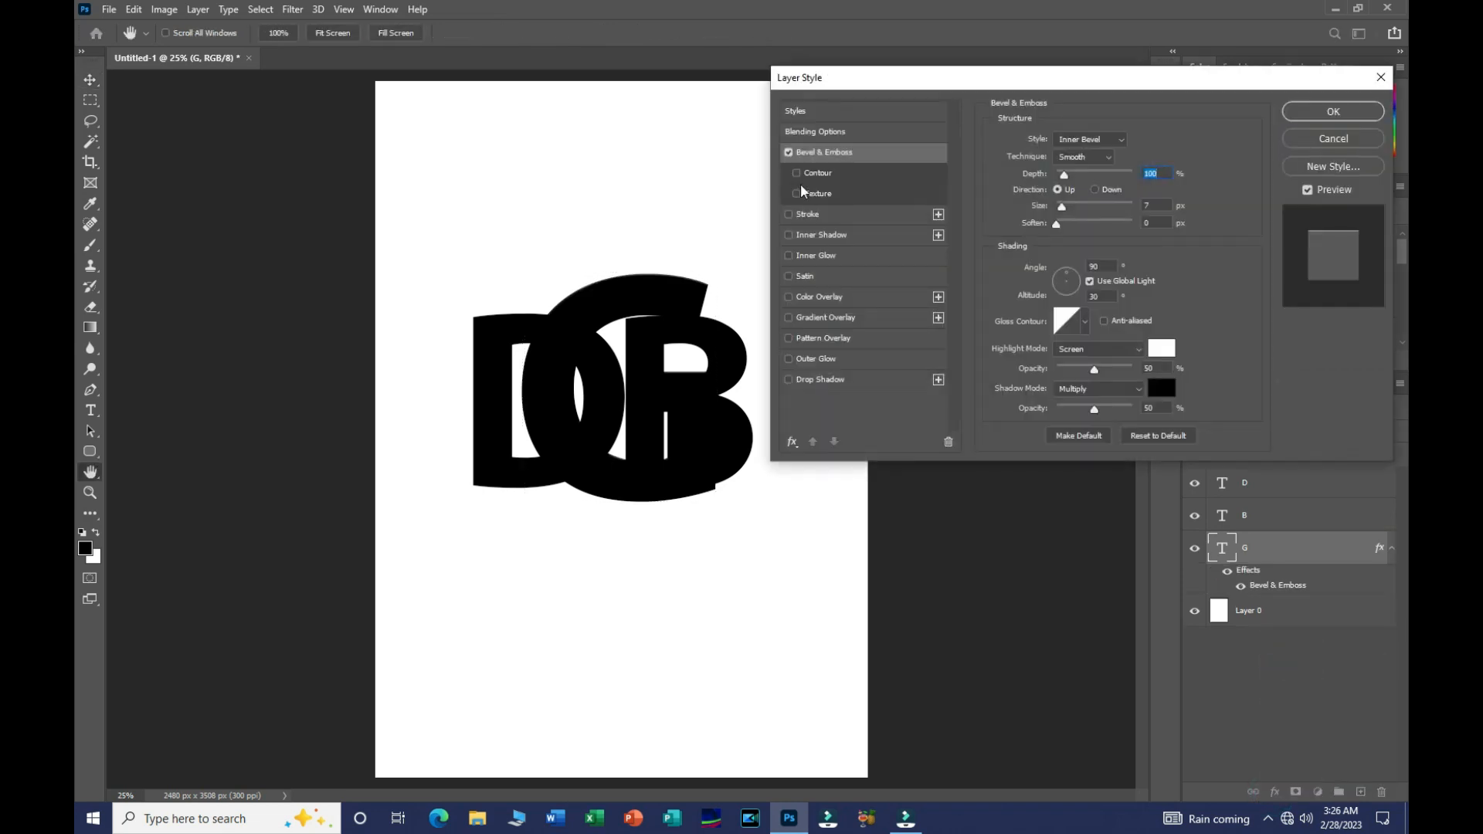
pyautogui.click(800, 133)
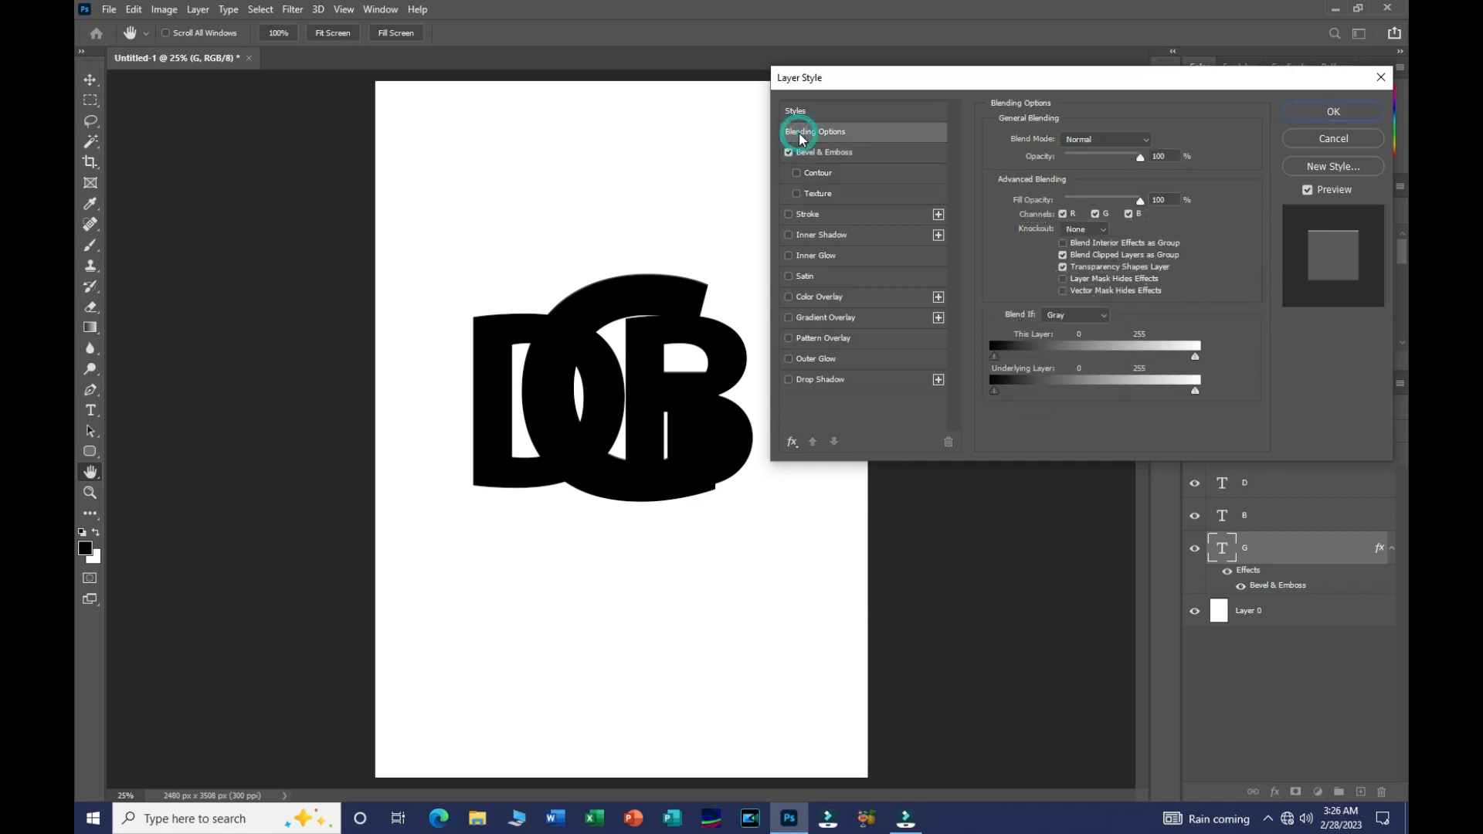
pyautogui.click(789, 153)
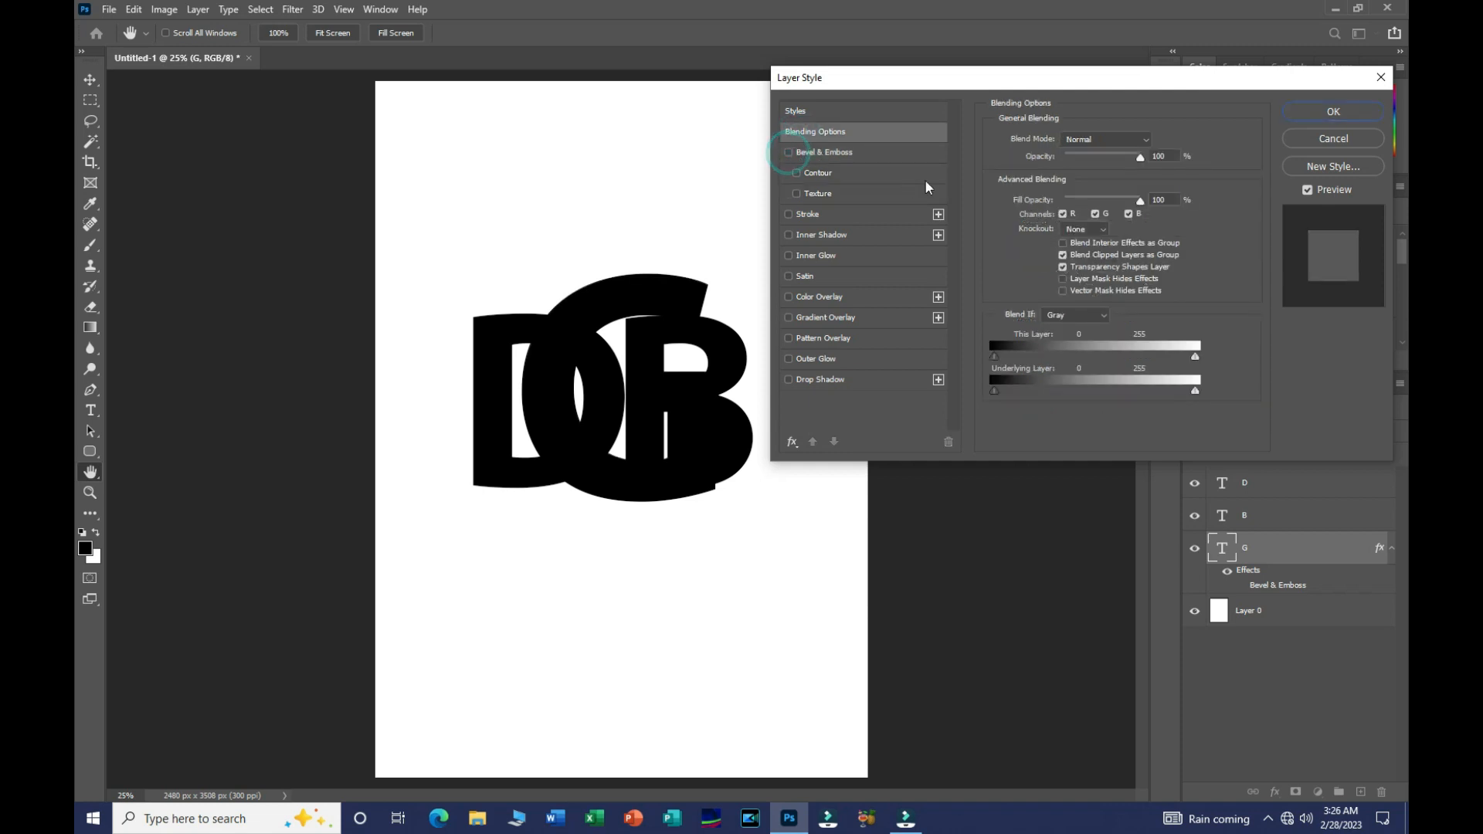
pyautogui.click(820, 299)
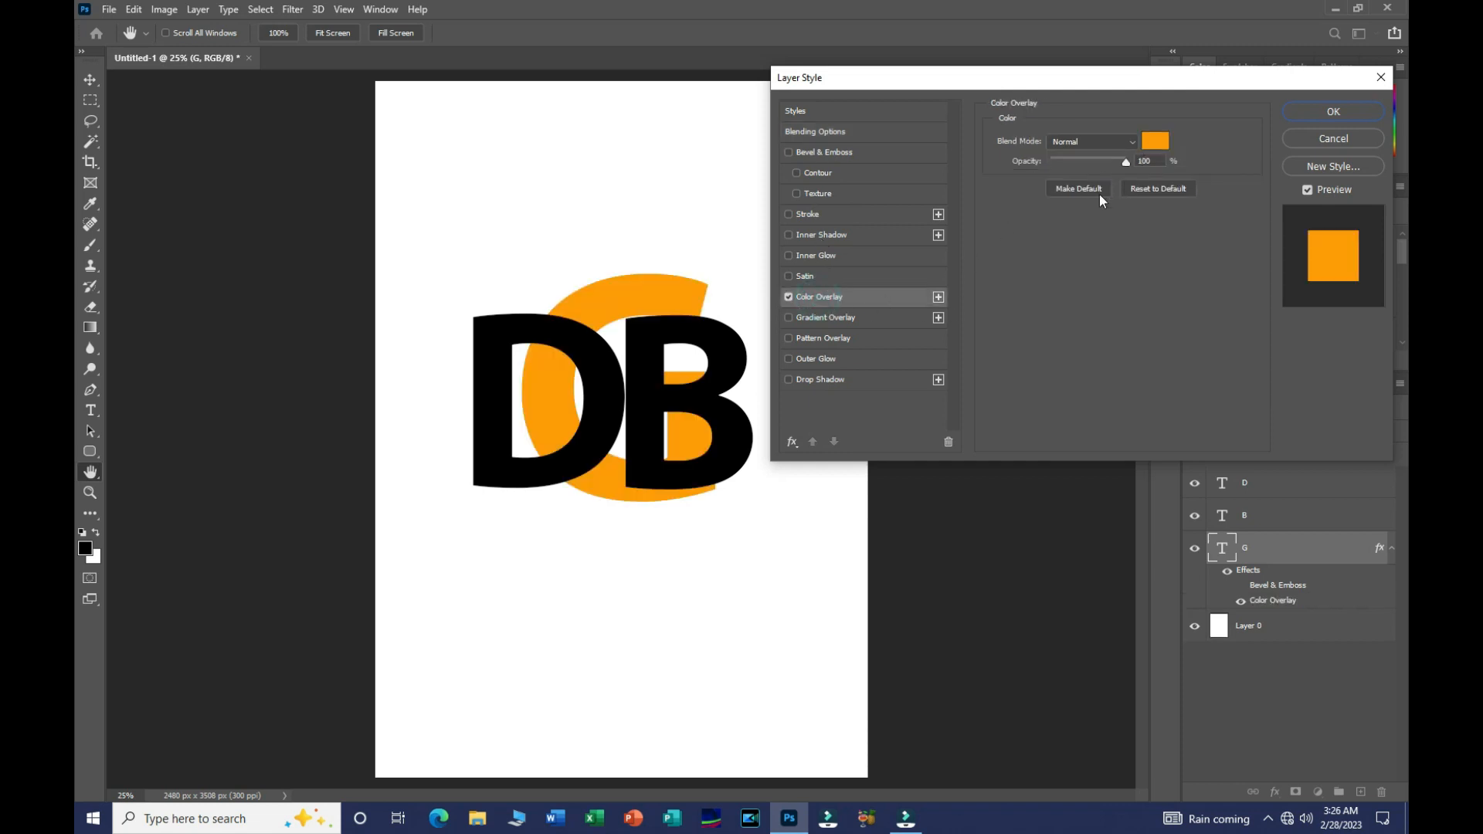
pyautogui.click(1153, 141)
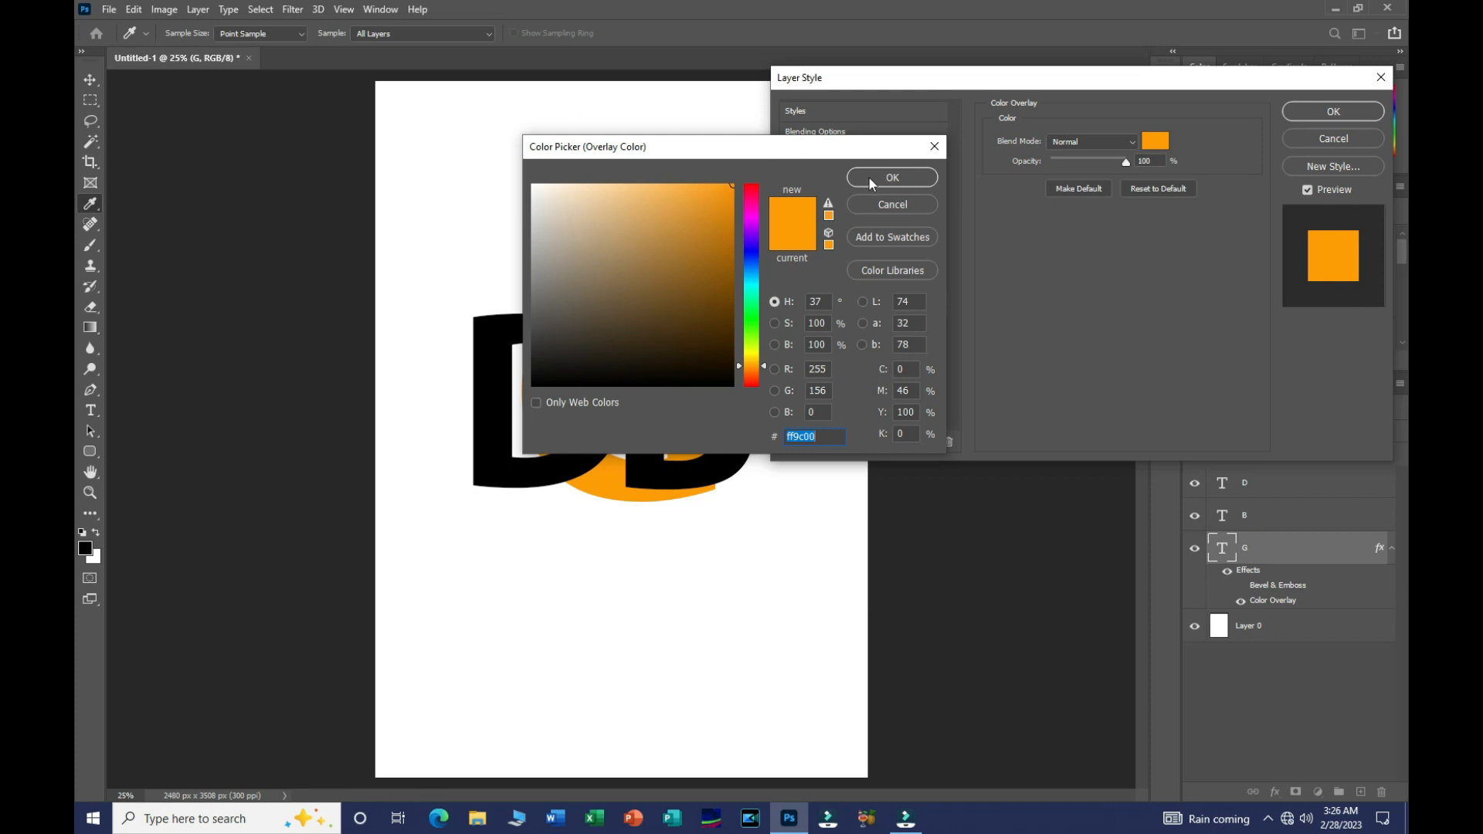
pyautogui.click(892, 179)
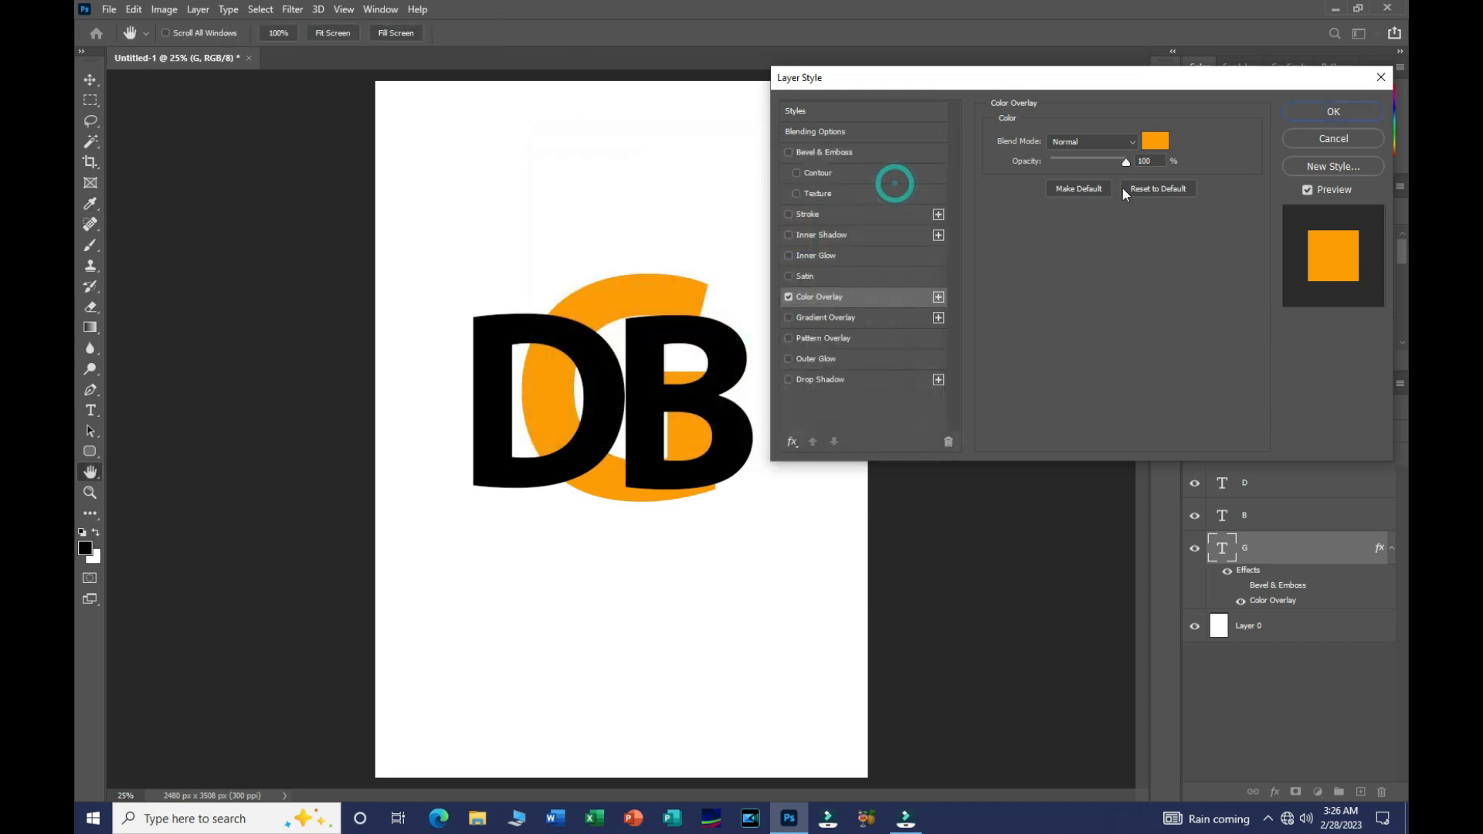
# Step: Add a black (000000) Stroke positioned inside the G's outline, at 100% opacity
pyautogui.click(818, 215)
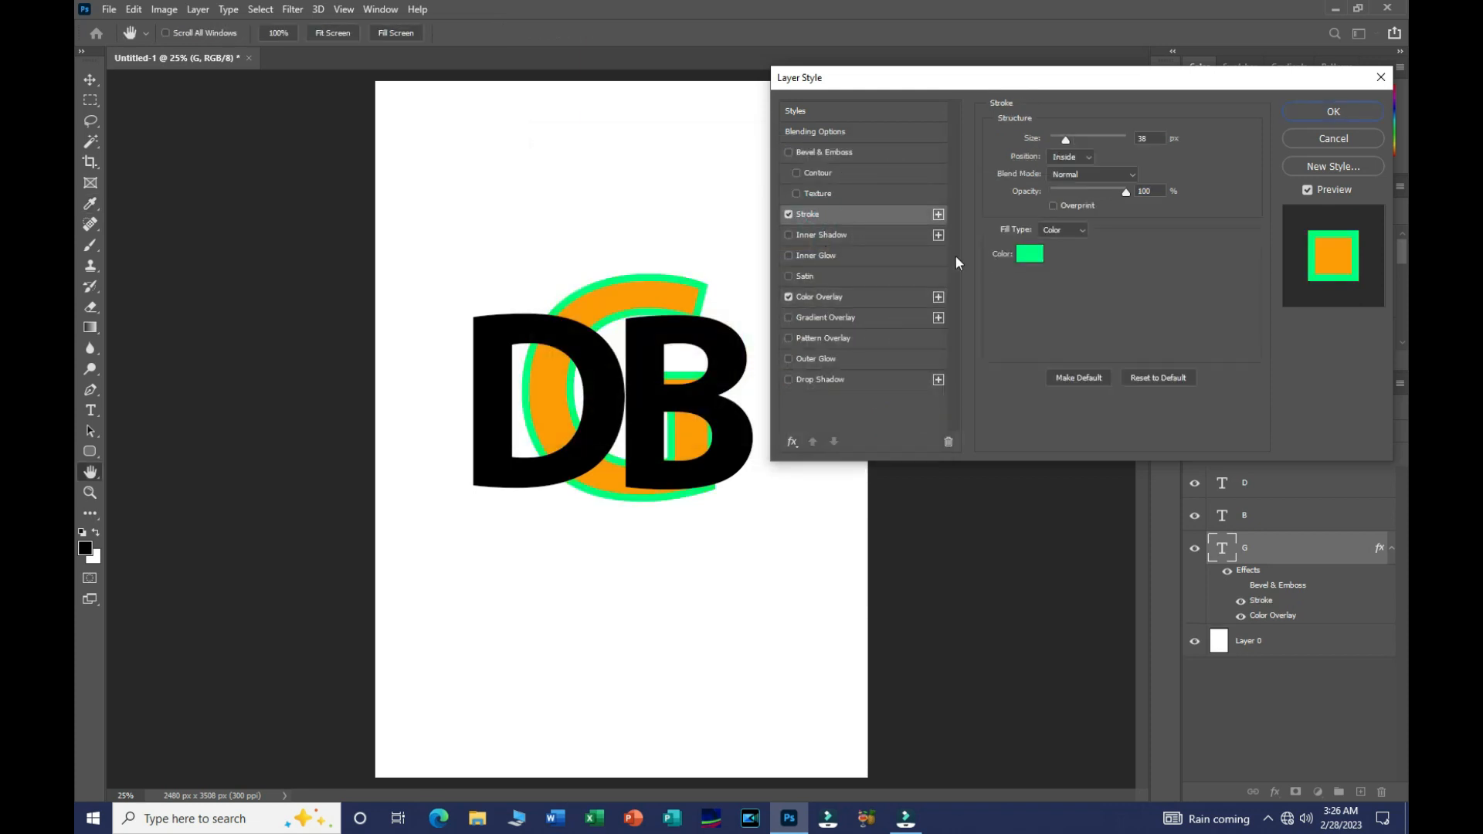
pyautogui.click(1029, 254)
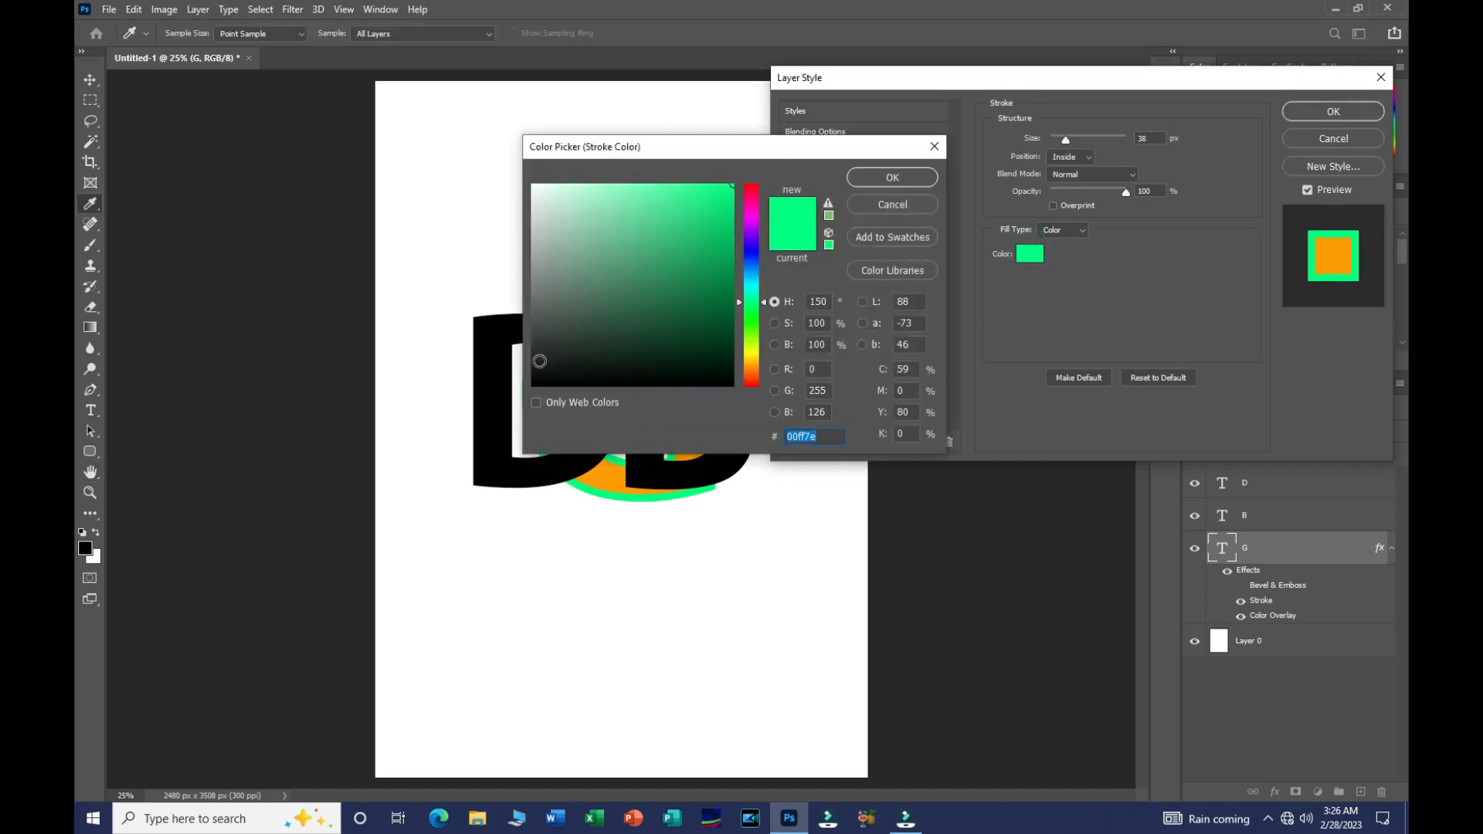
pyautogui.click(533, 385)
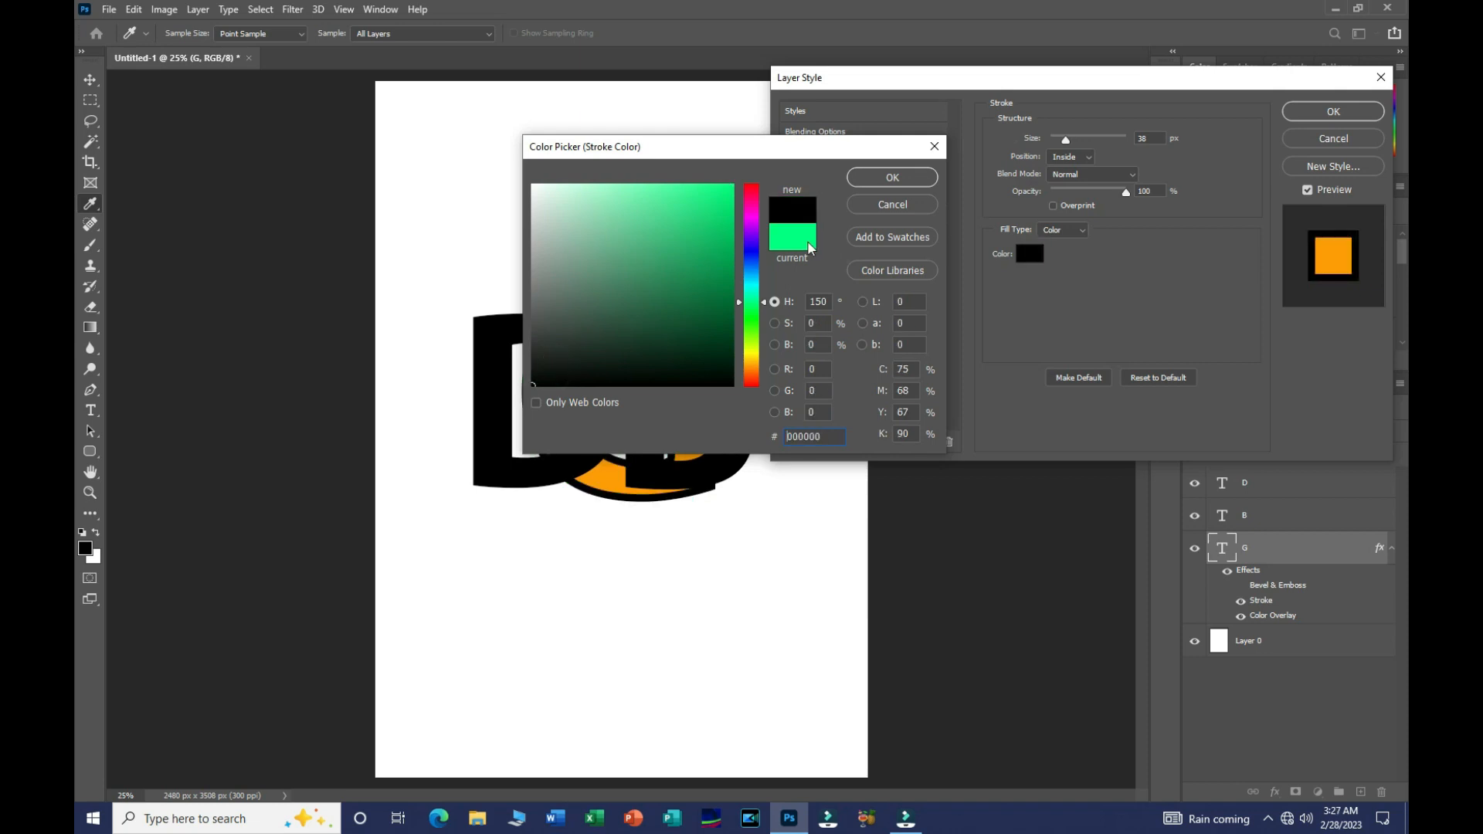
pyautogui.click(880, 183)
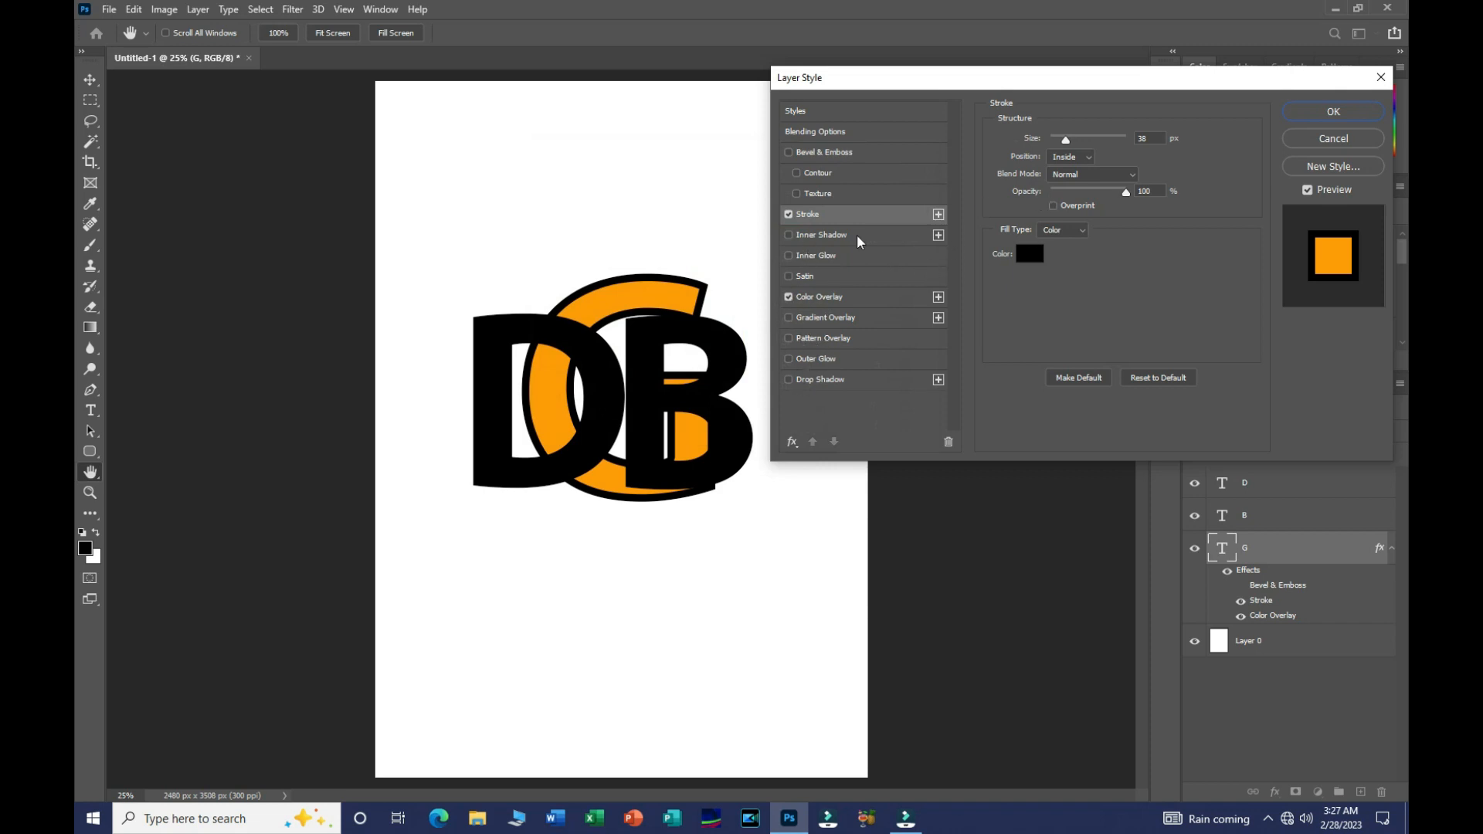
# Step: Add an Outer Glow to the G layer, keeping its cyan (00deff) colour
pyautogui.click(799, 357)
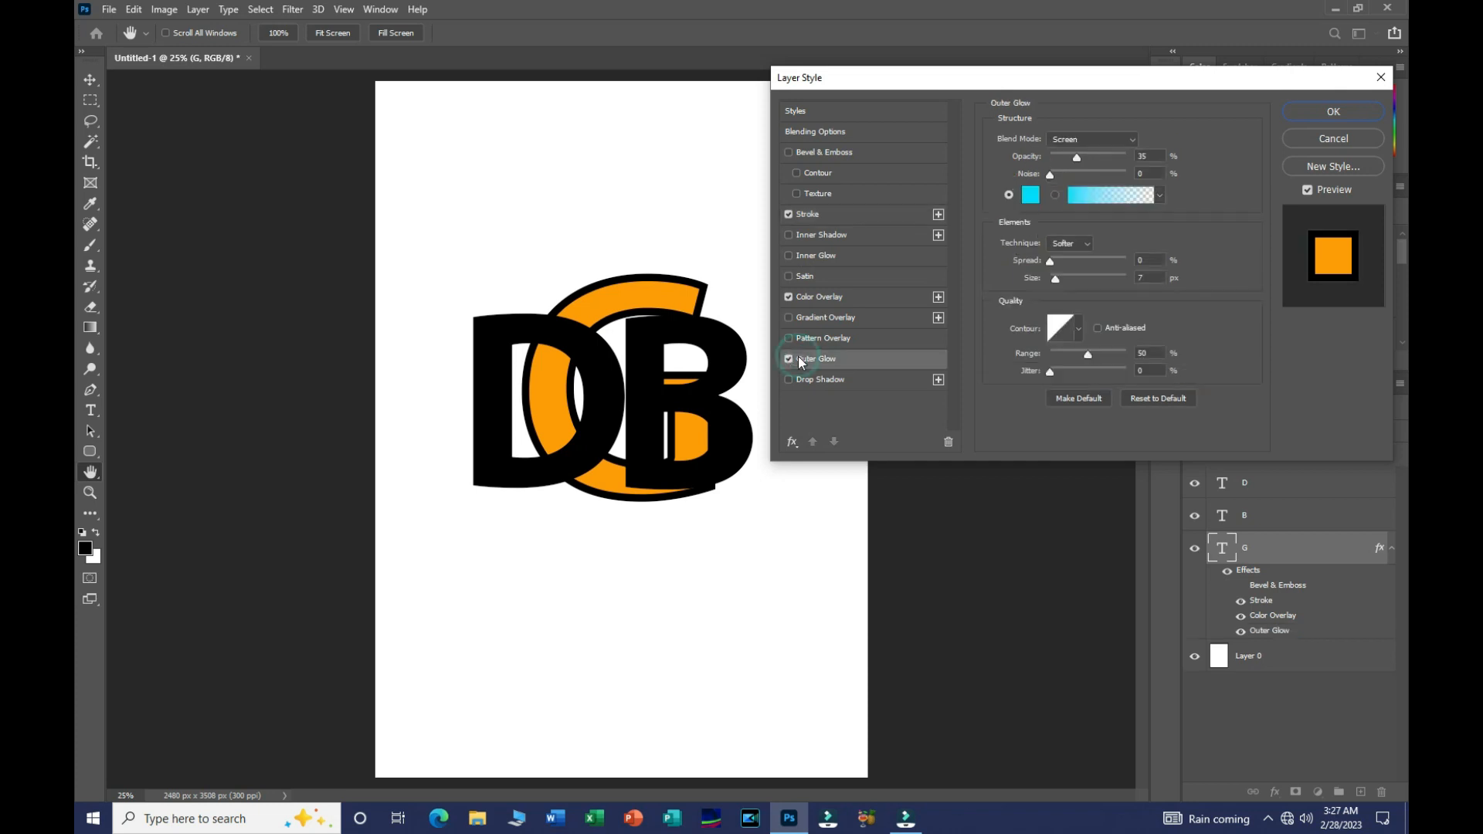
pyautogui.click(1031, 196)
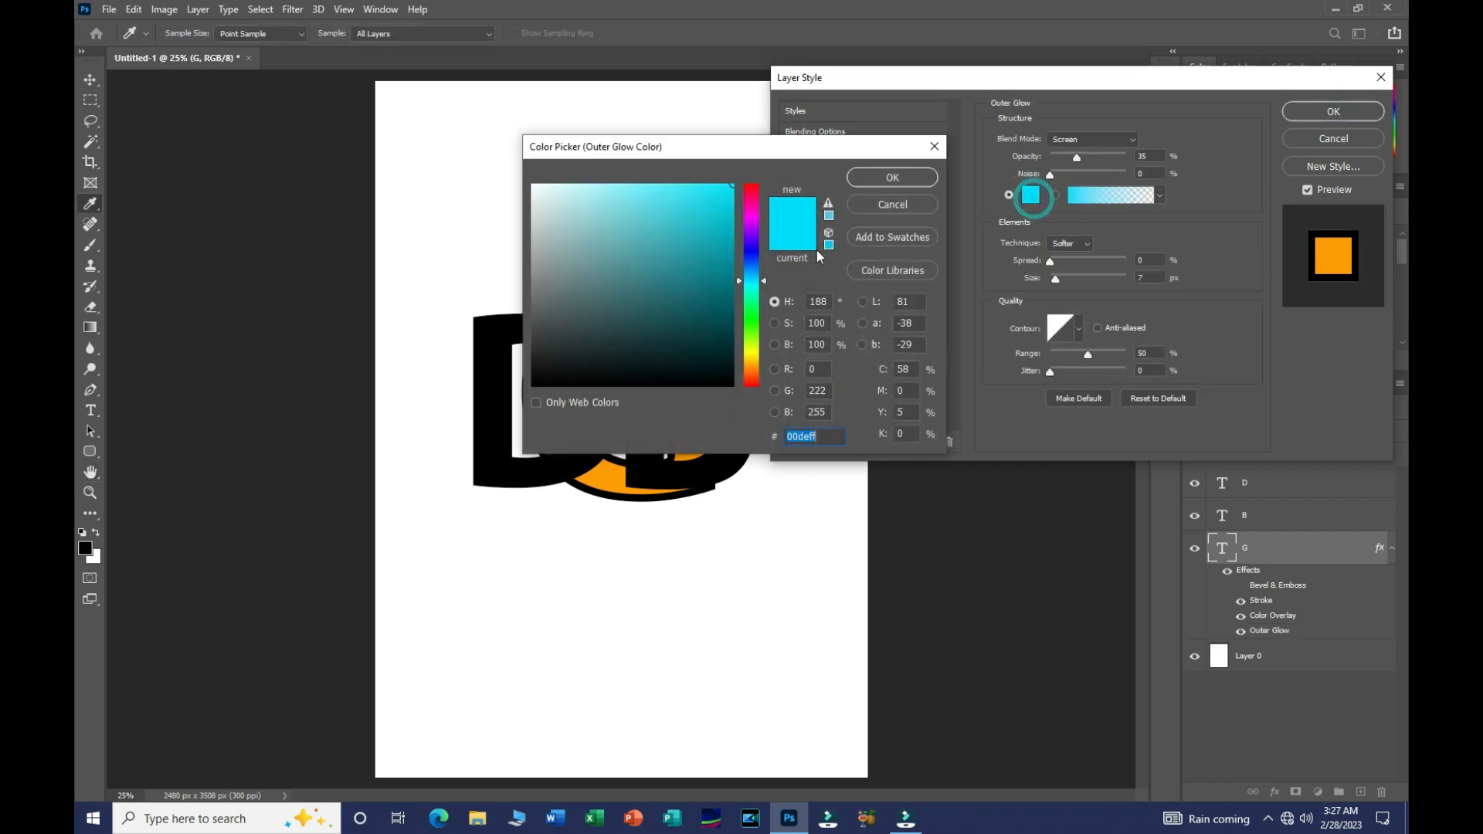
pyautogui.click(892, 178)
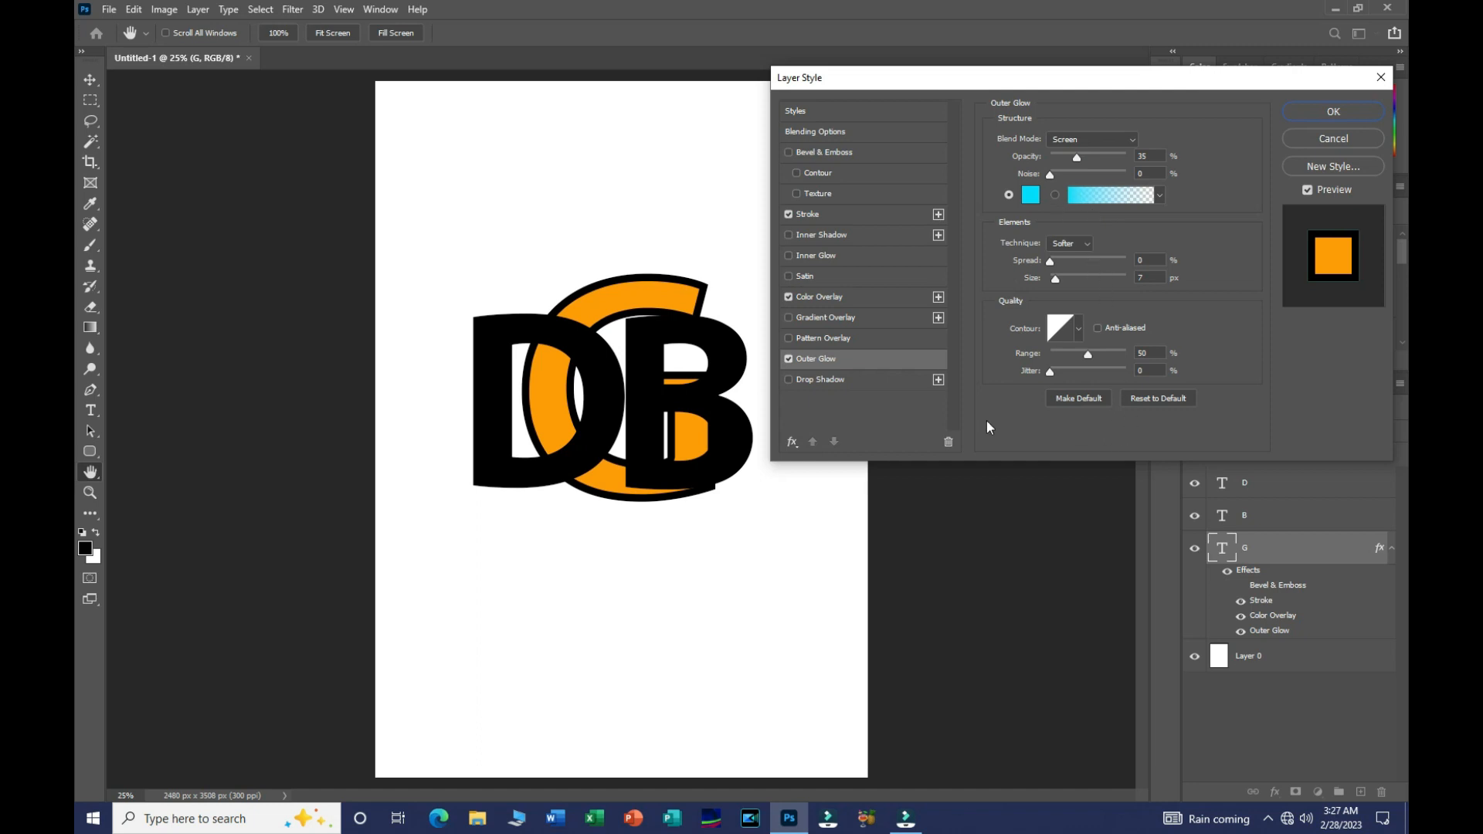
# Step: Add a purple (9200a8) Inner Glow to the G layer and apply the layer style
pyautogui.click(822, 257)
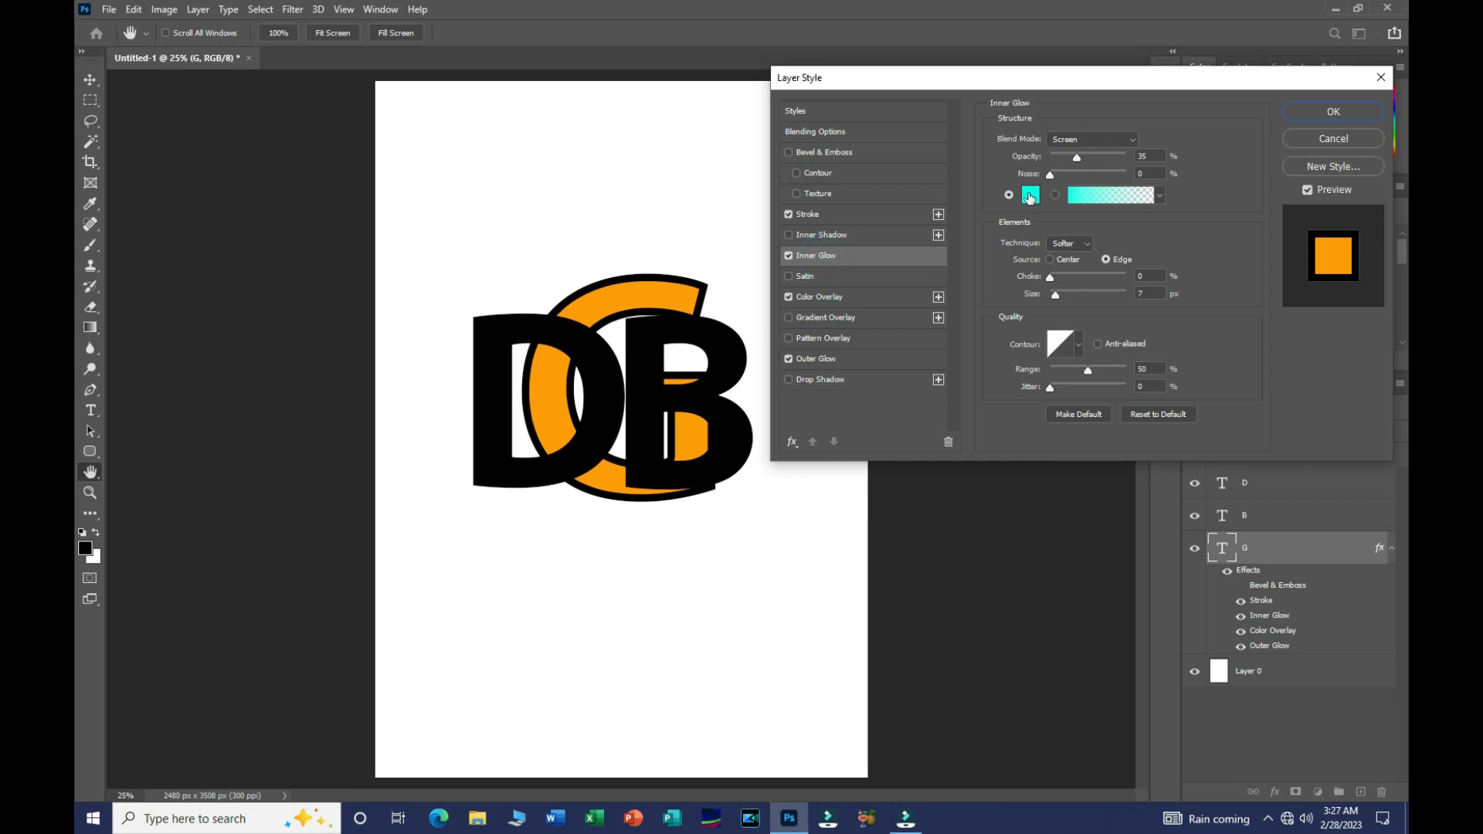
pyautogui.click(1030, 195)
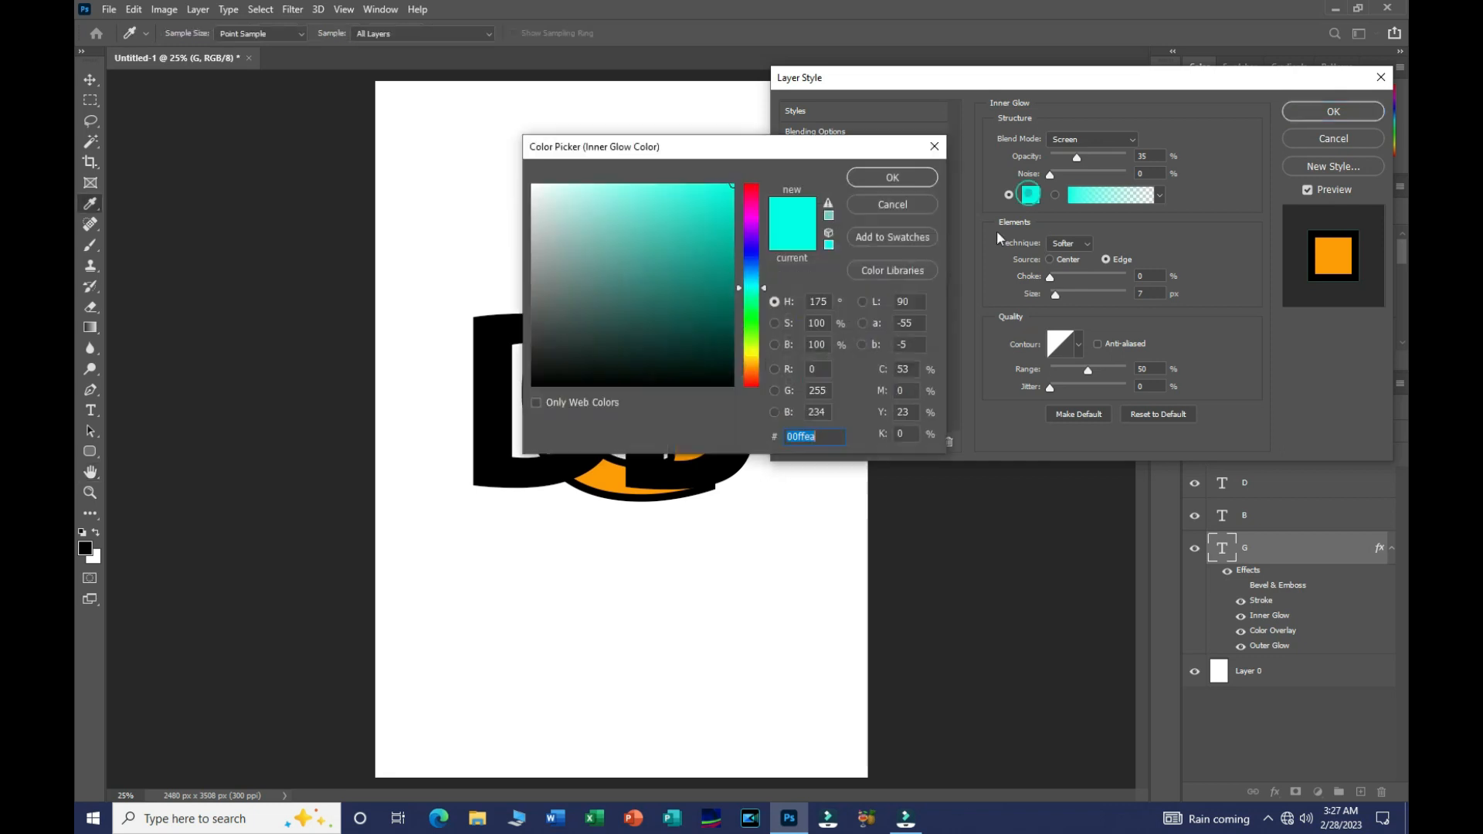
pyautogui.click(749, 223)
pyautogui.moveTo(726, 248); pyautogui.dragTo(734, 255)
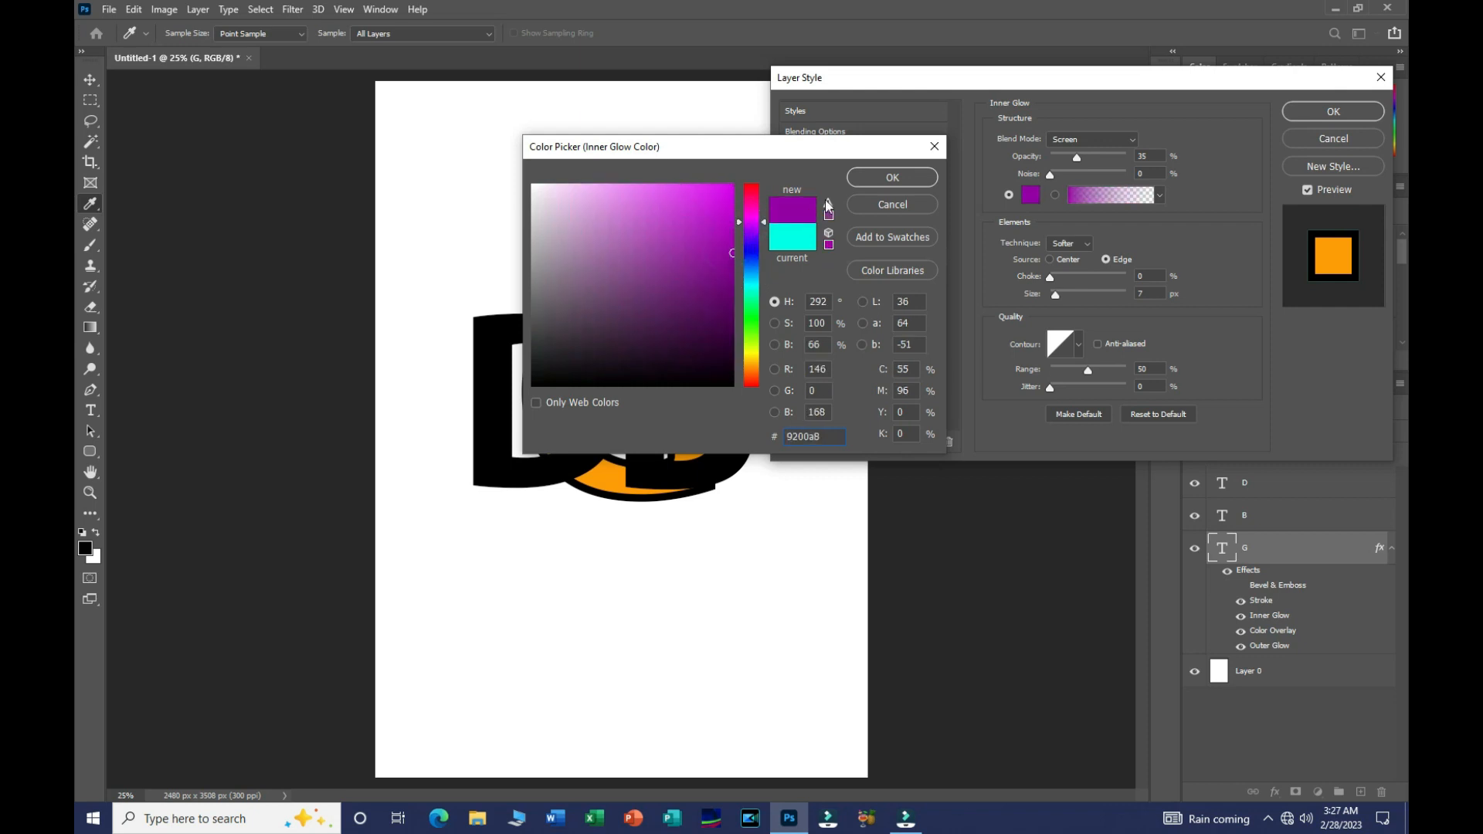
pyautogui.click(880, 178)
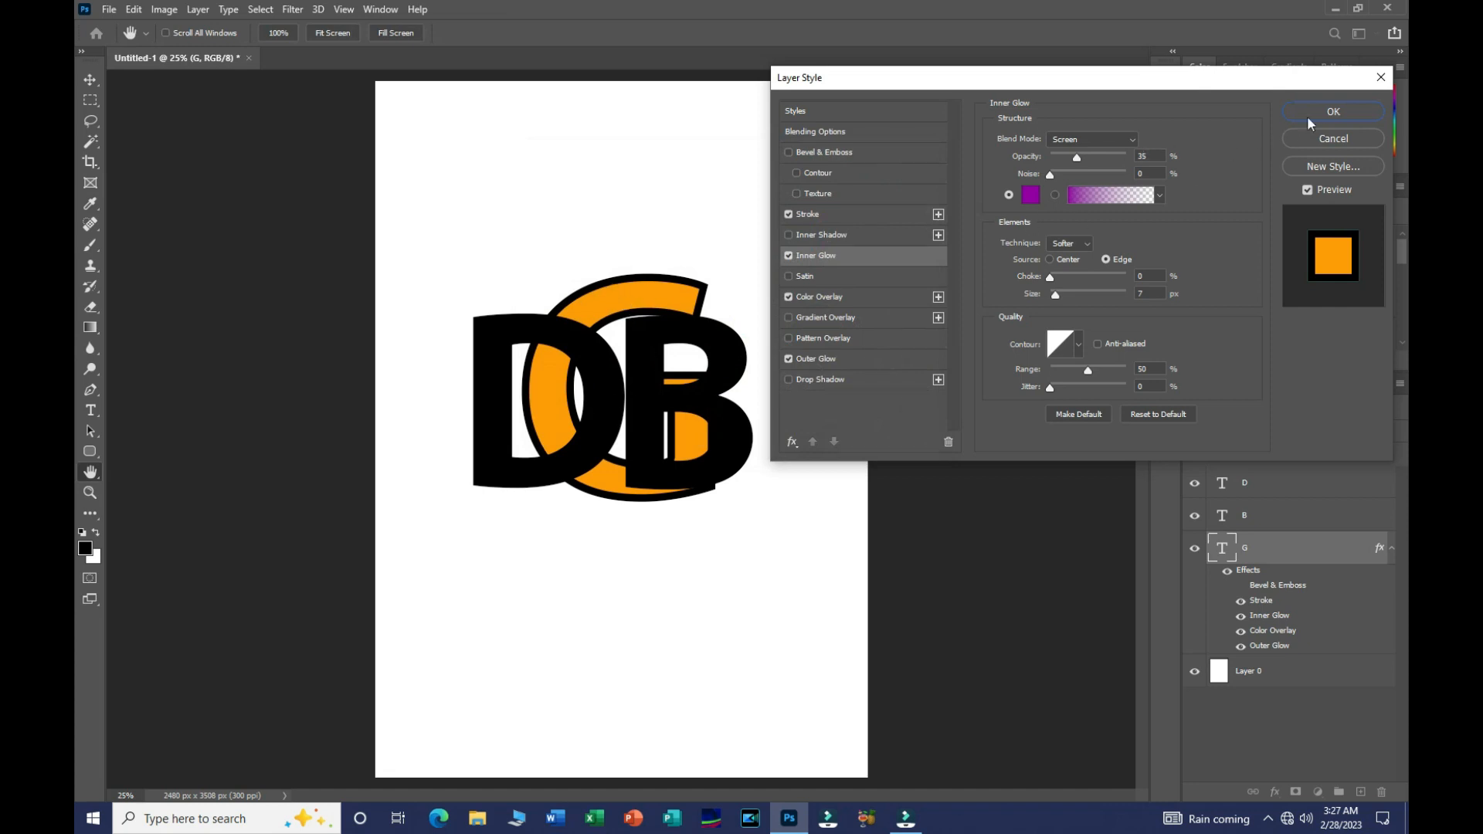
pyautogui.click(1334, 112)
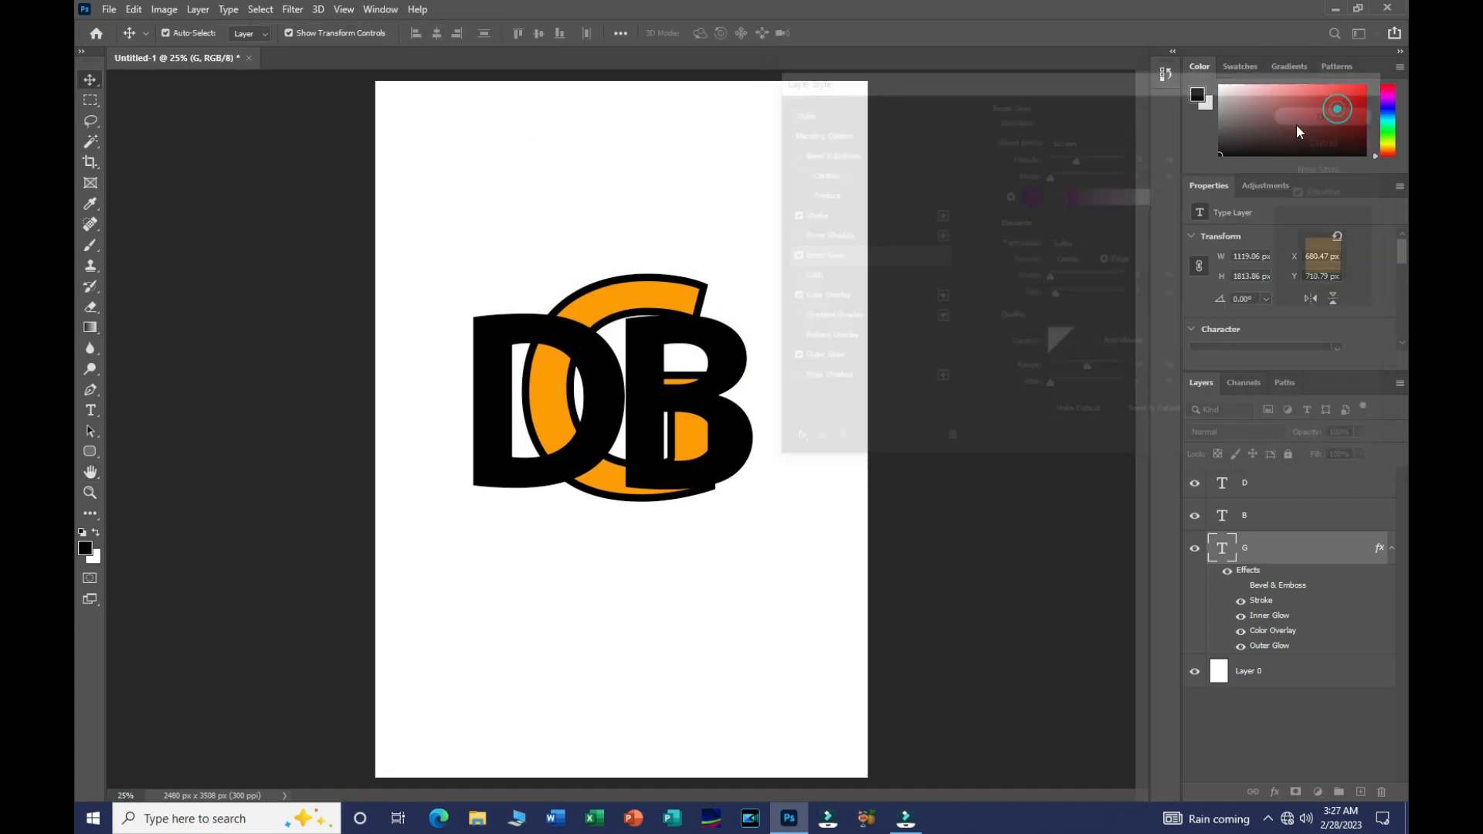
# Step: Copy the G layer's effects to the B and D layers, then collapse the effects lists of all three letters
pyautogui.click(1392, 551)
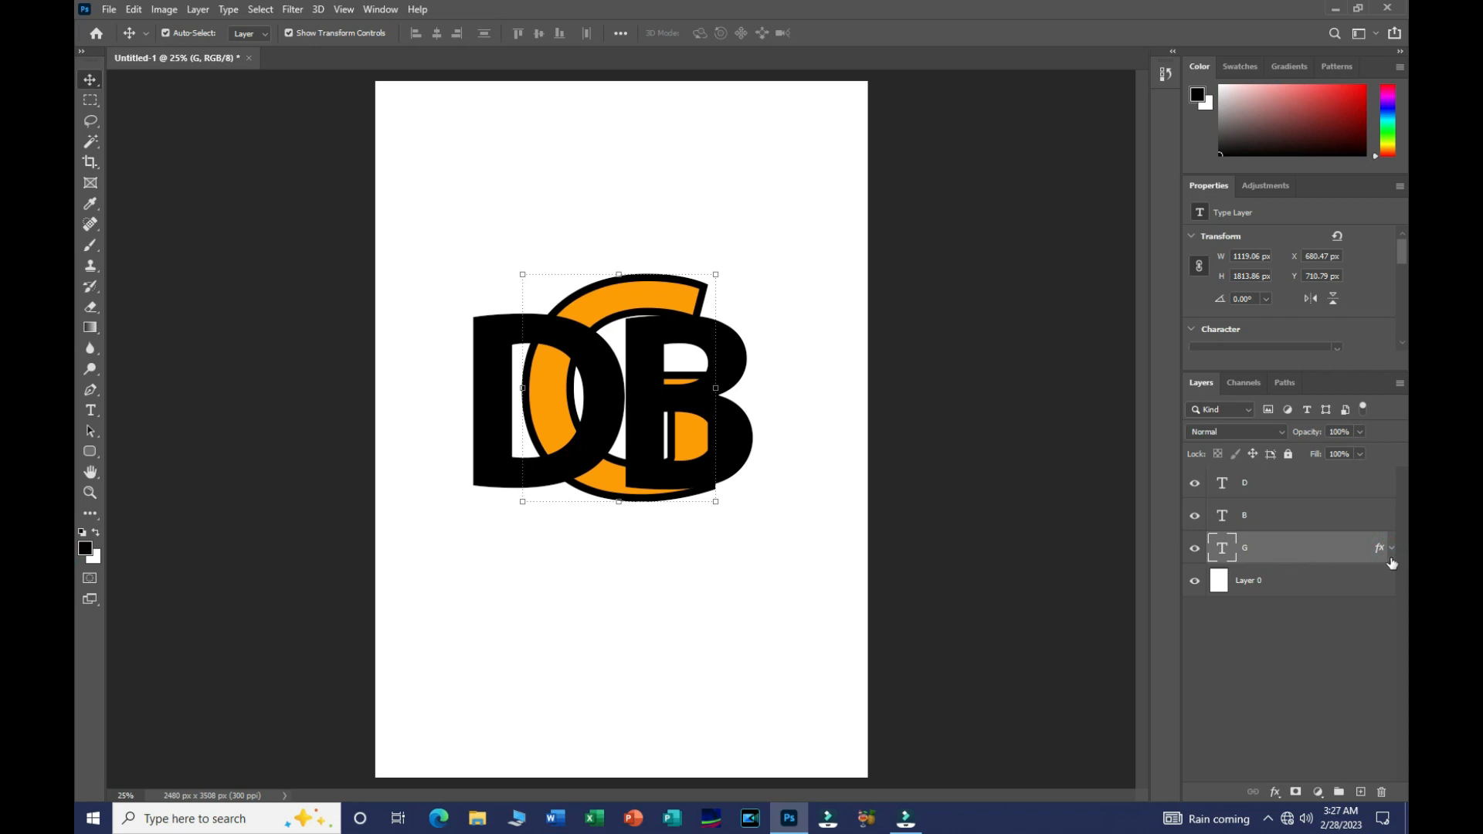
pyautogui.click(1389, 550)
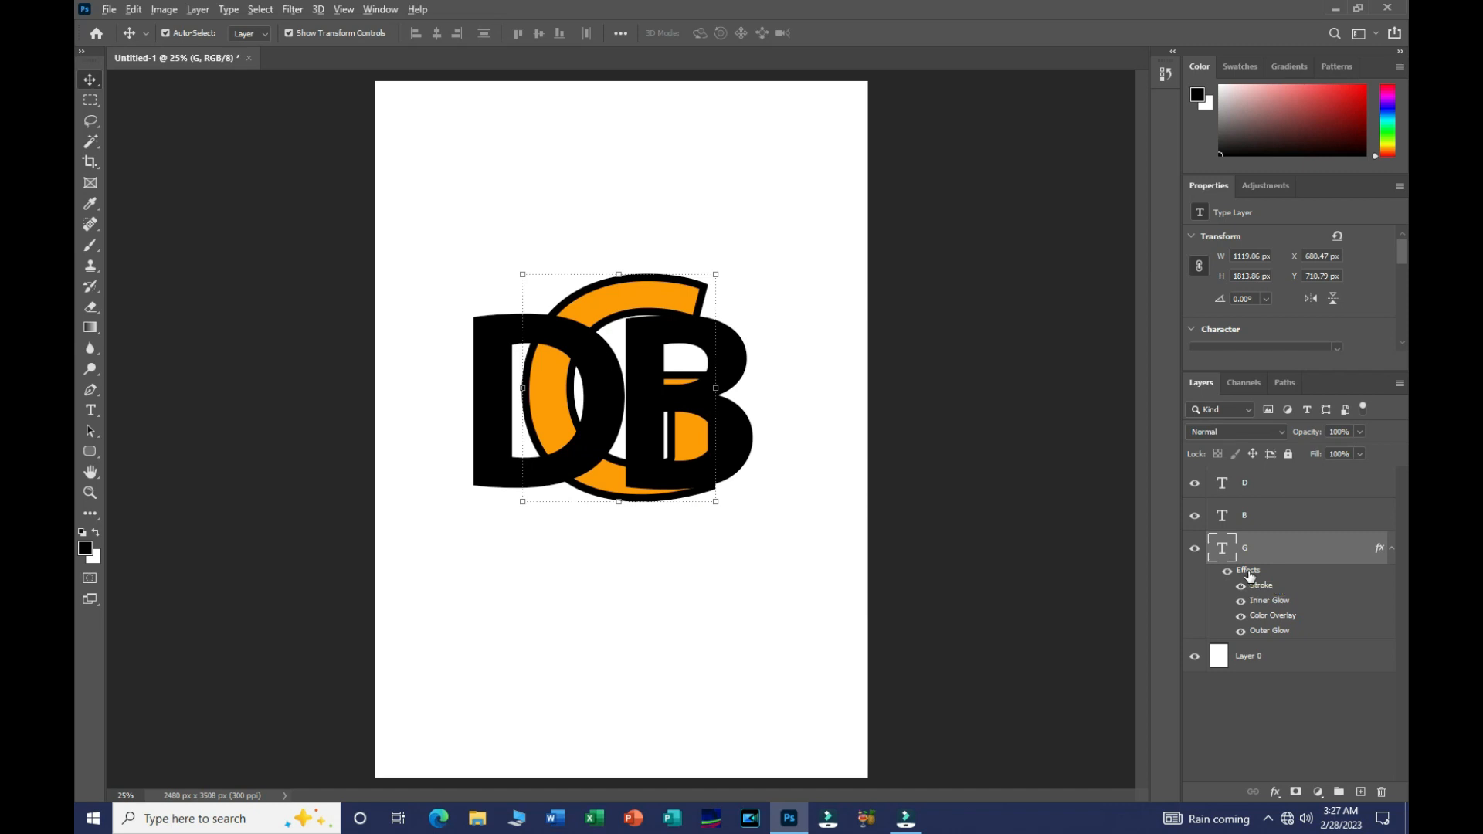
pyautogui.moveTo(1249, 575); pyautogui.dragTo(1248, 525)
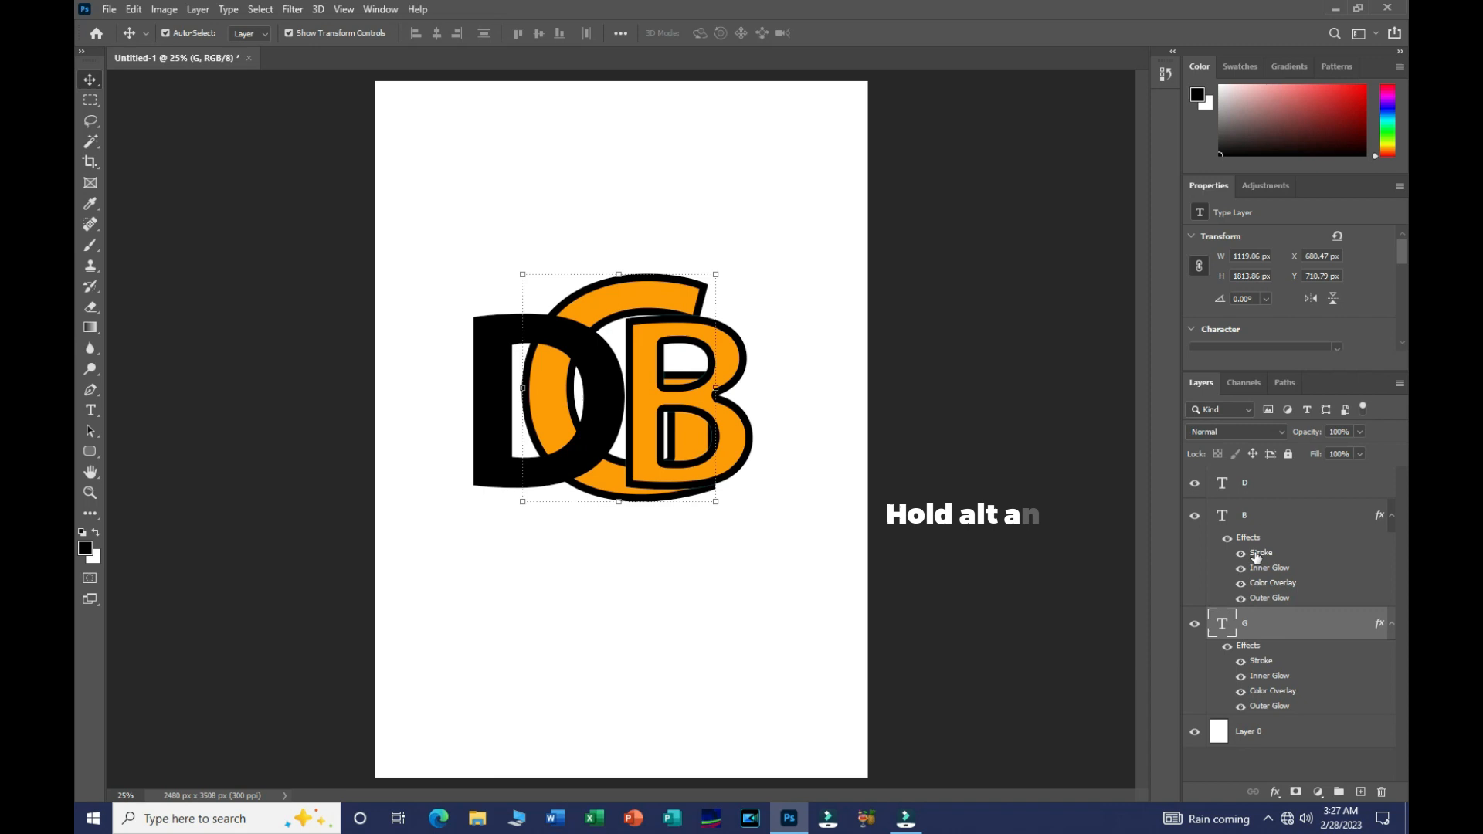
pyautogui.moveTo(1249, 539); pyautogui.dragTo(1247, 490)
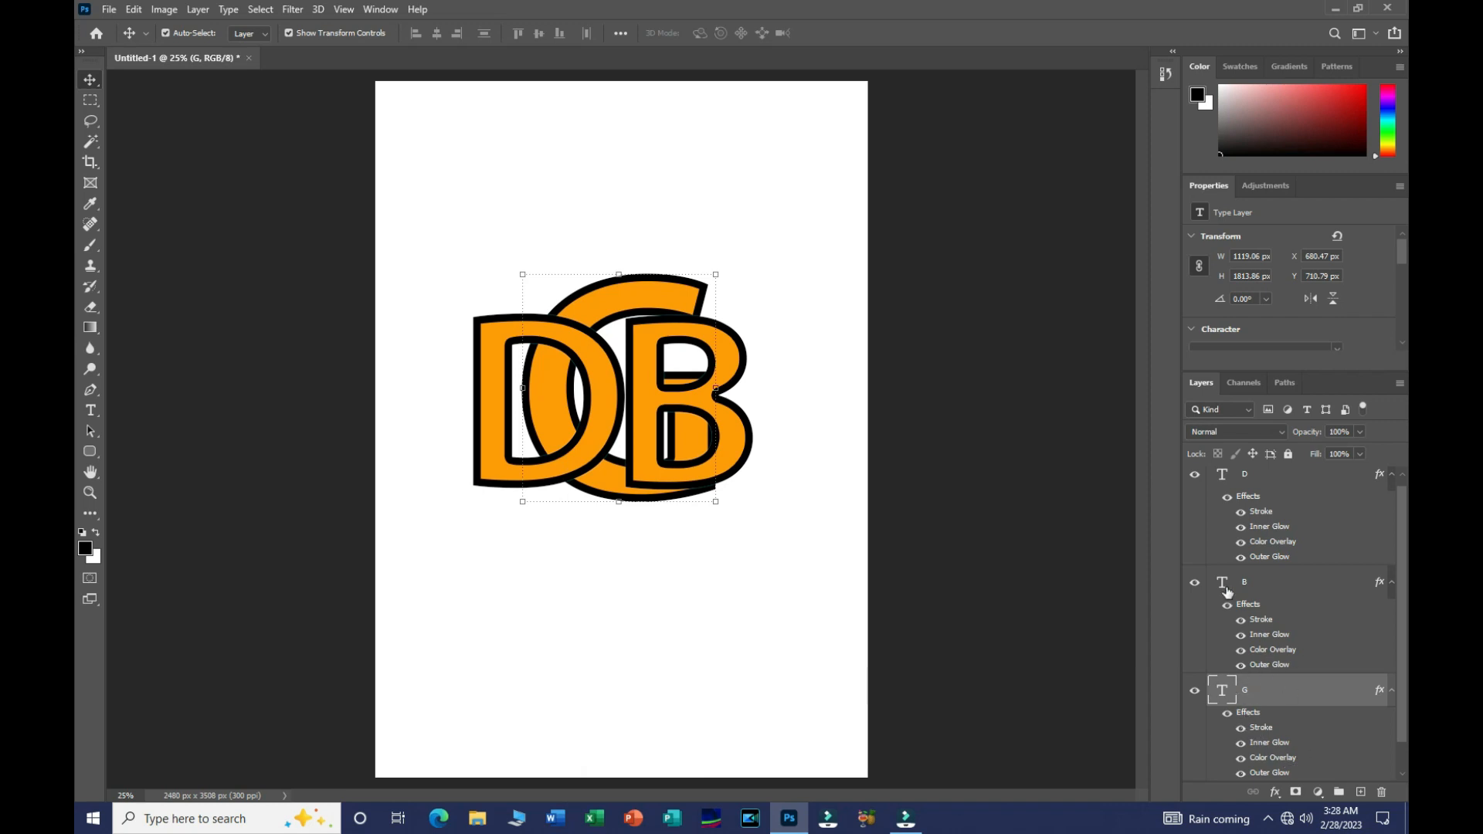
pyautogui.click(1392, 476)
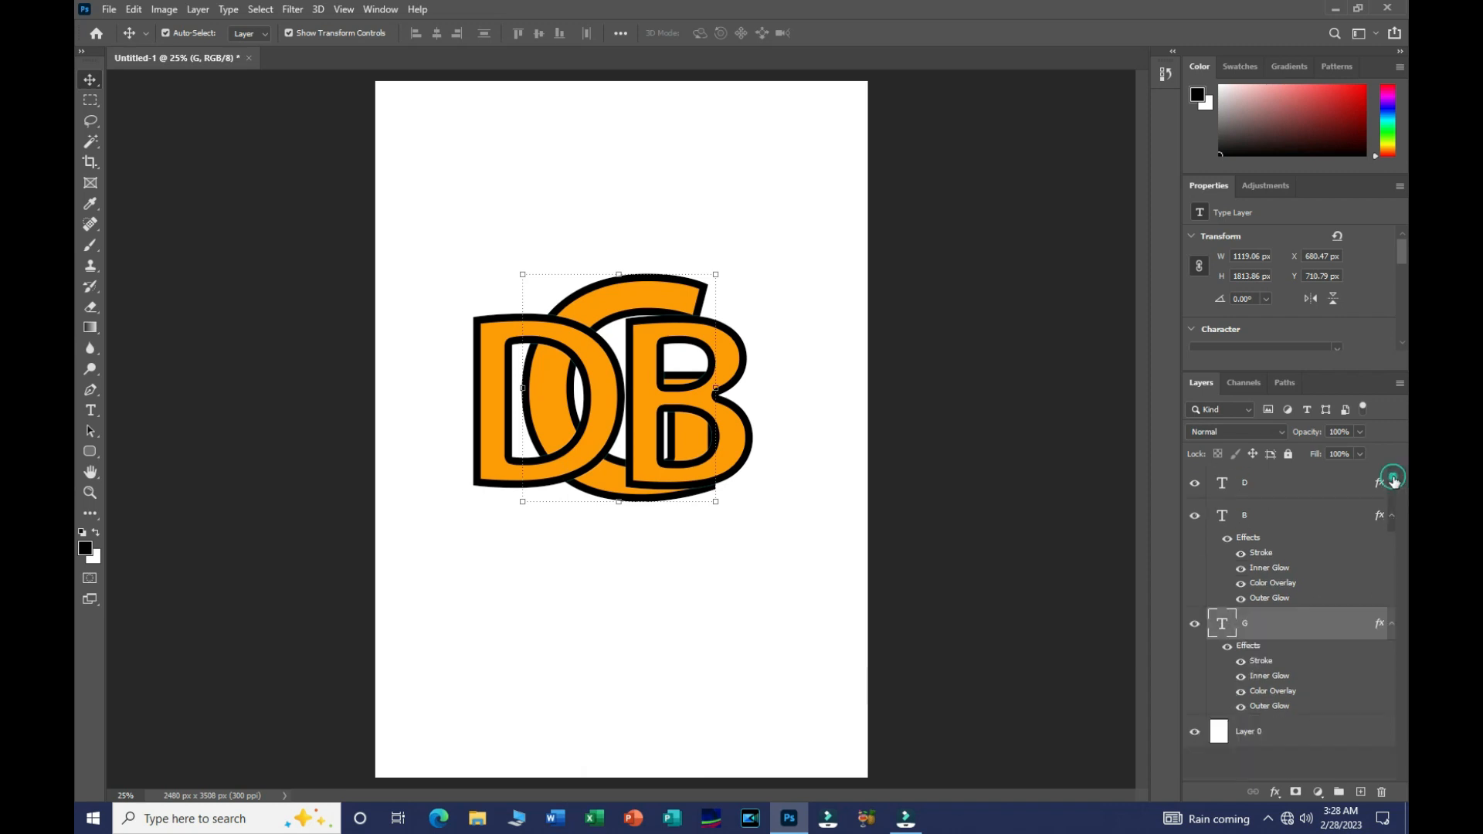
pyautogui.click(1390, 516)
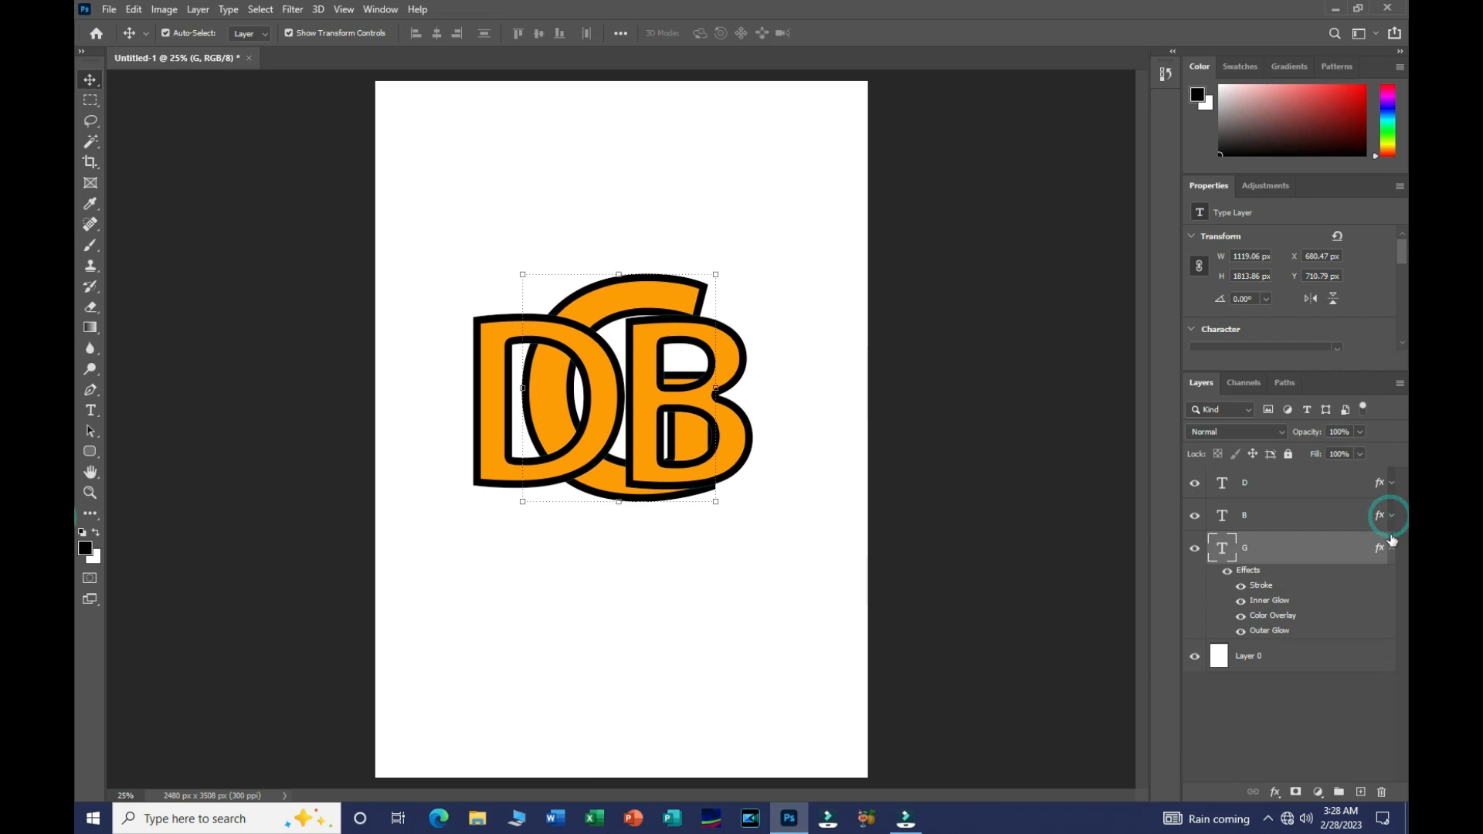
pyautogui.click(1392, 548)
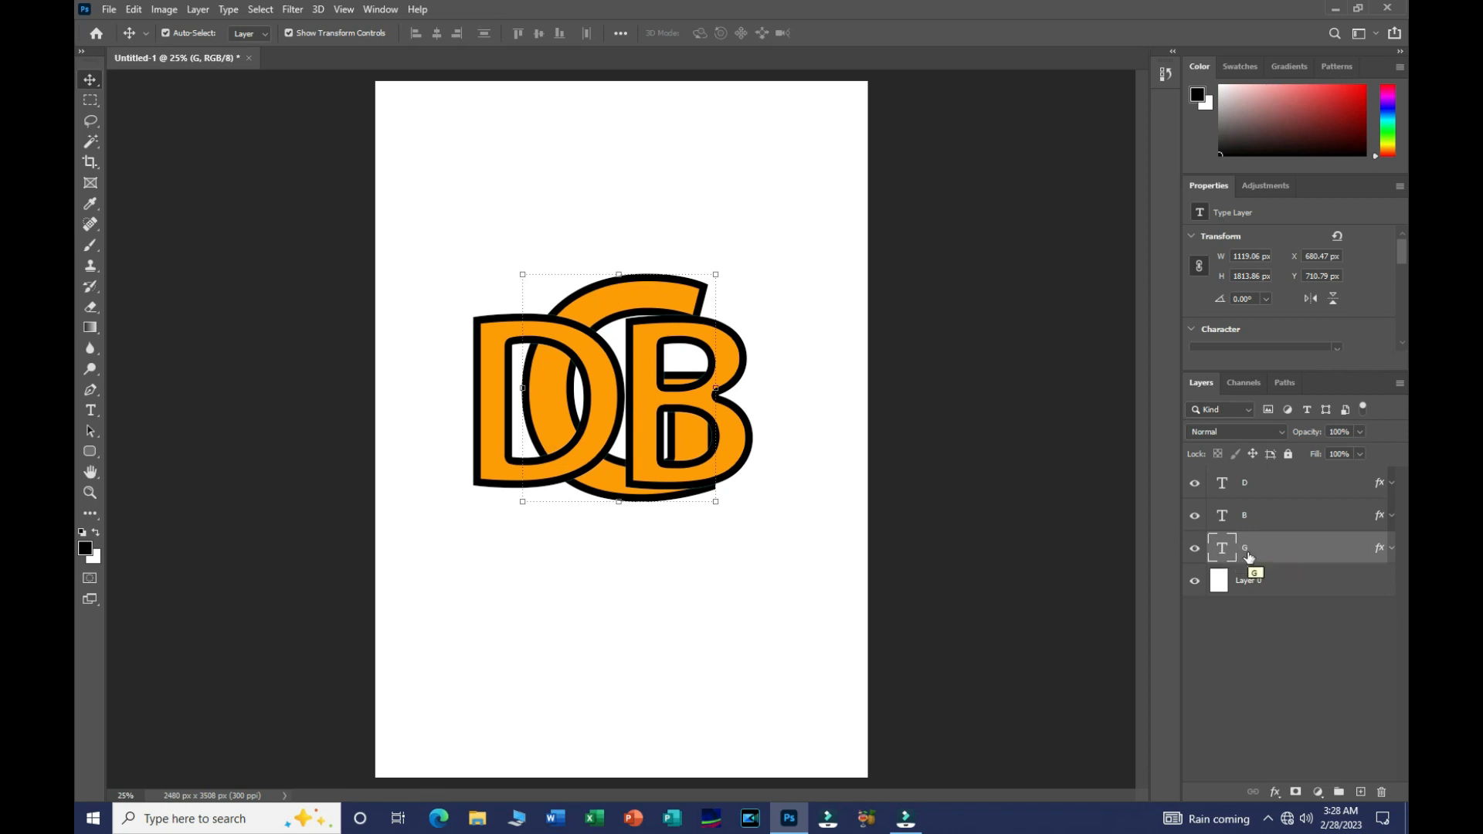
# Step: Change the G layer's Stroke colour to a very dark red
pyautogui.click(1276, 791)
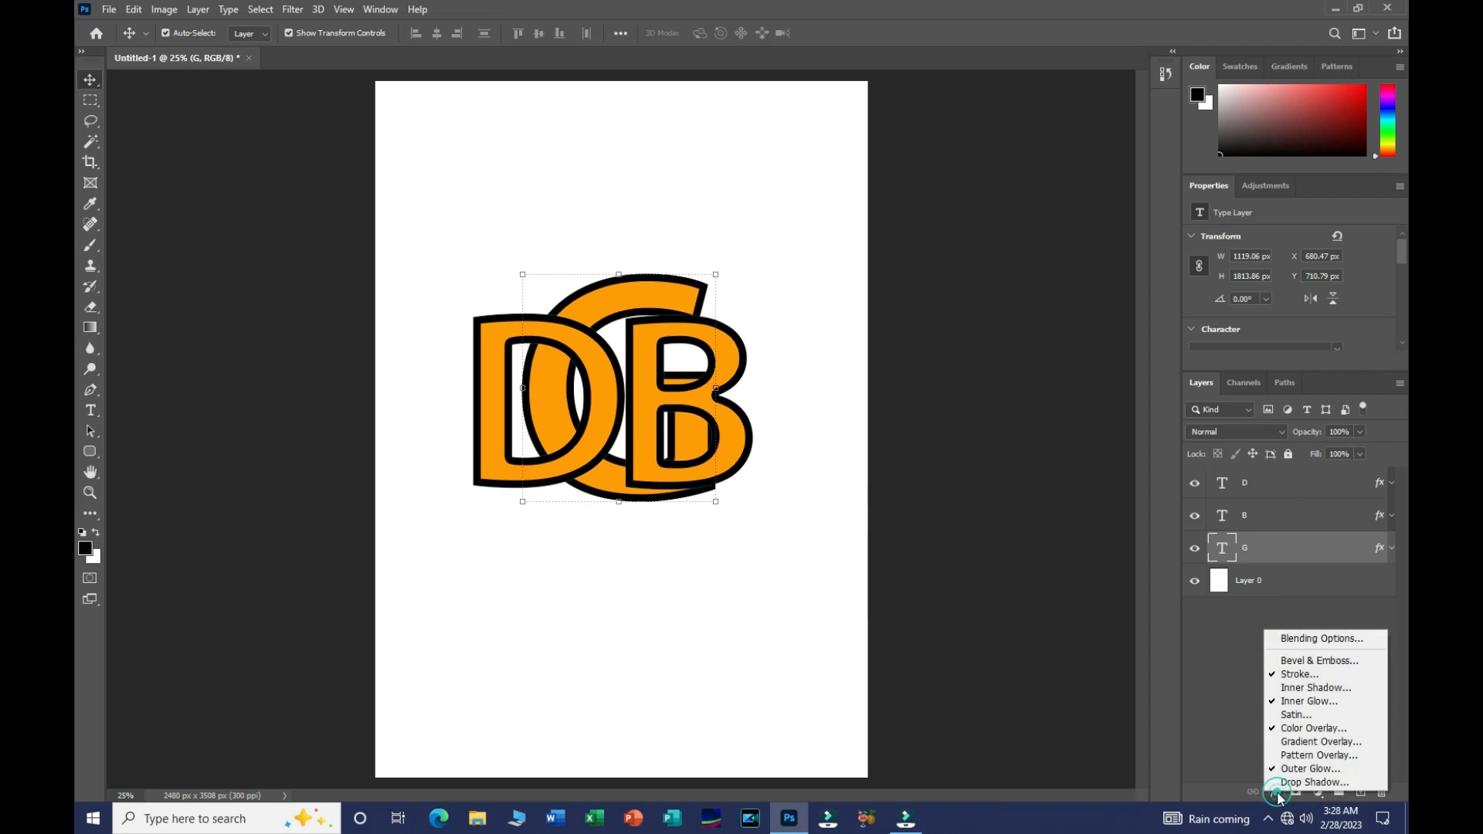
pyautogui.click(1294, 675)
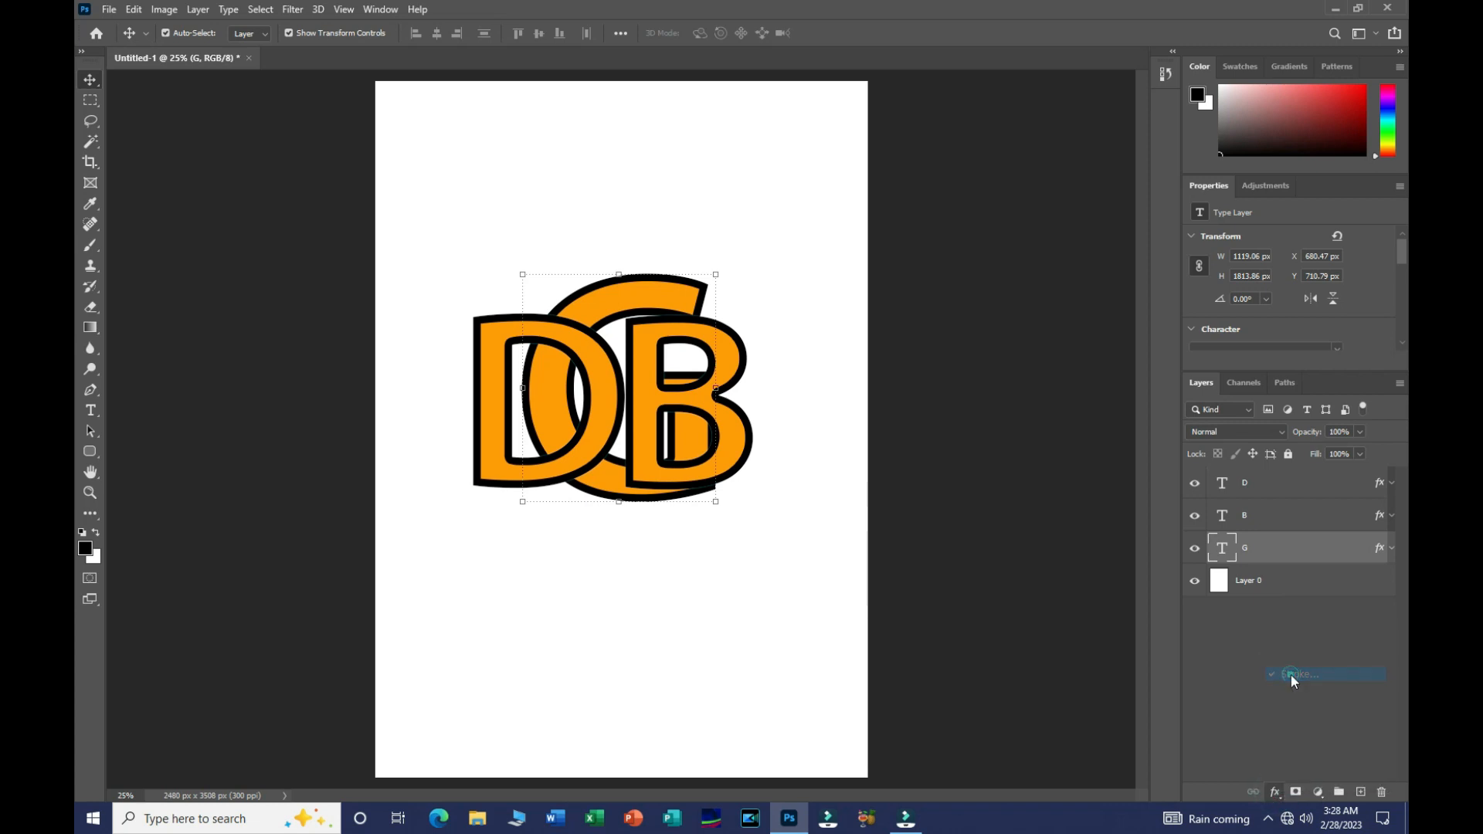
pyautogui.click(1030, 254)
pyautogui.moveTo(746, 152); pyautogui.dragTo(980, 279)
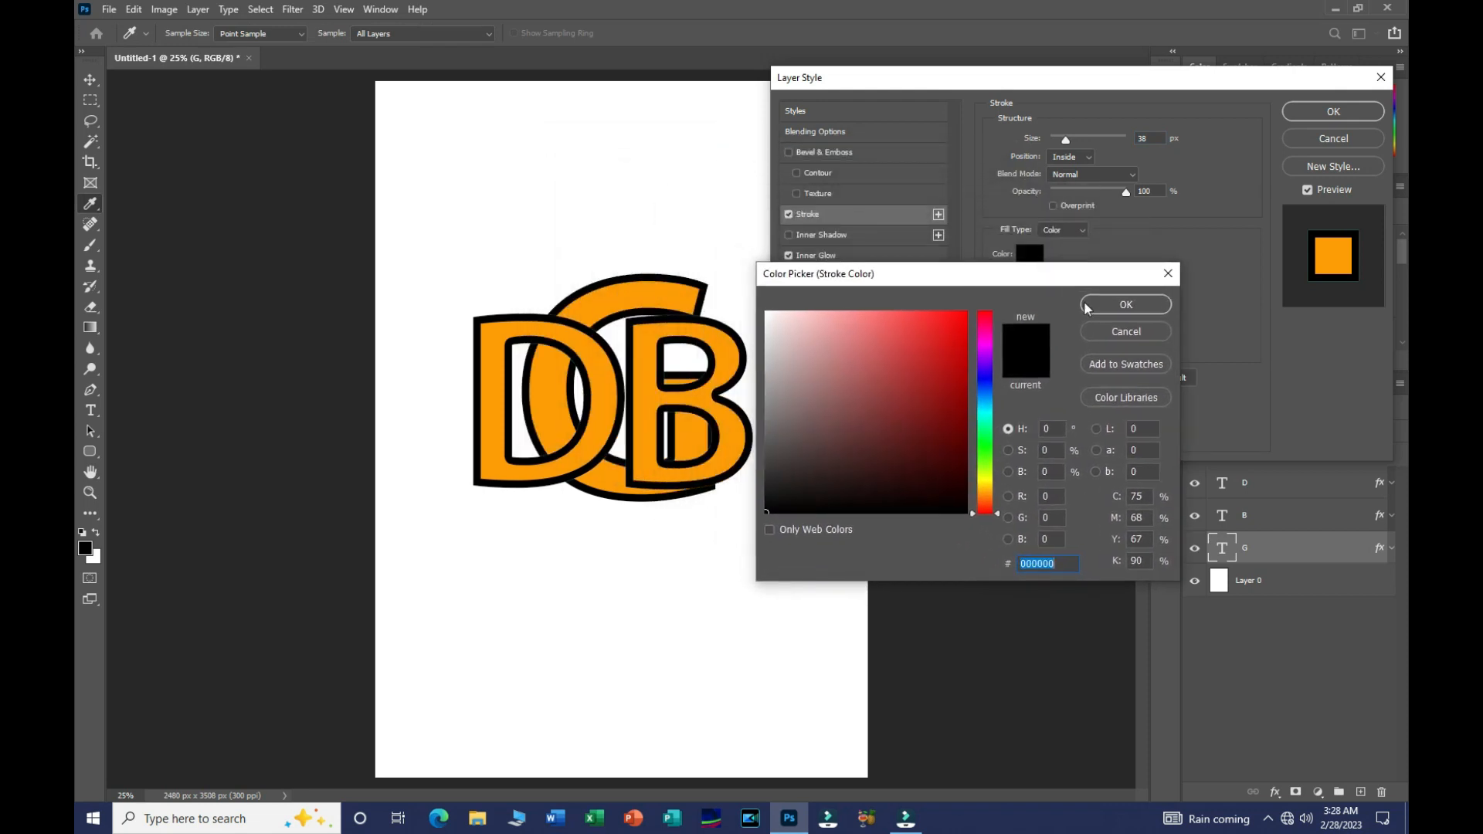
pyautogui.click(964, 479)
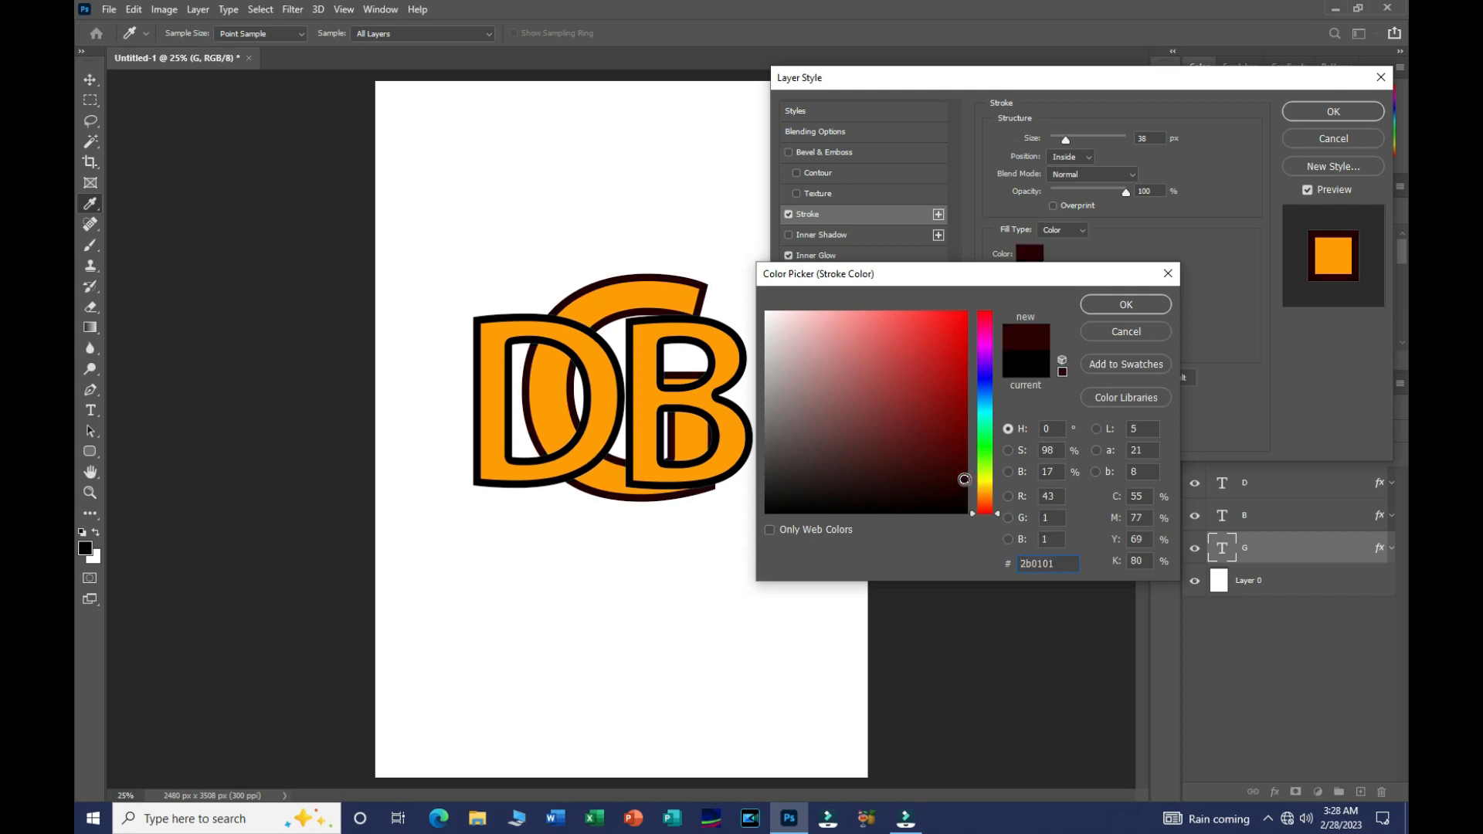
pyautogui.moveTo(965, 480); pyautogui.dragTo(966, 475)
pyautogui.click(1126, 304)
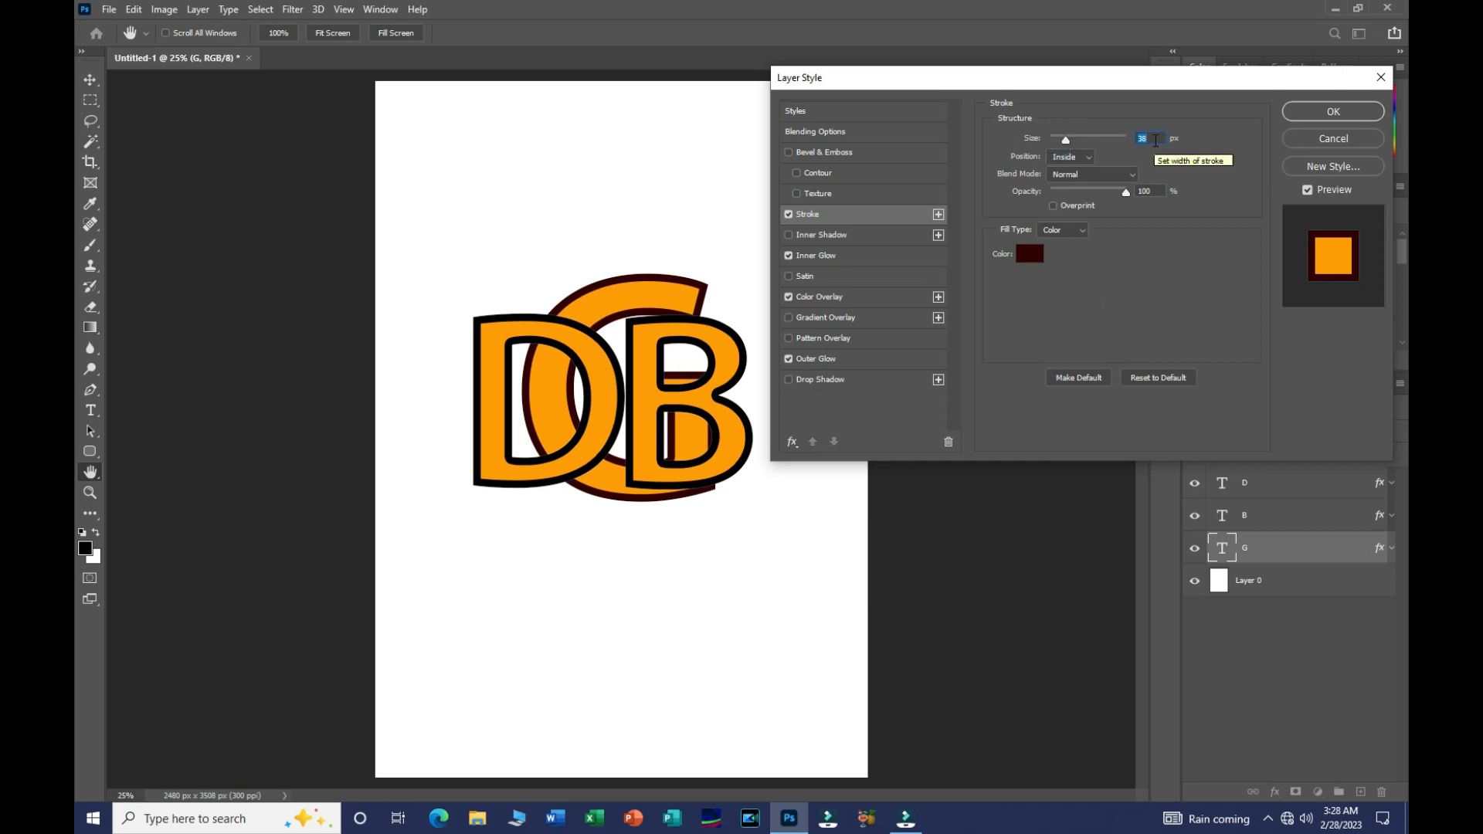
# Step: Set the G layer's Stroke size to 40 px and apply the layer style
pyautogui.write('4')
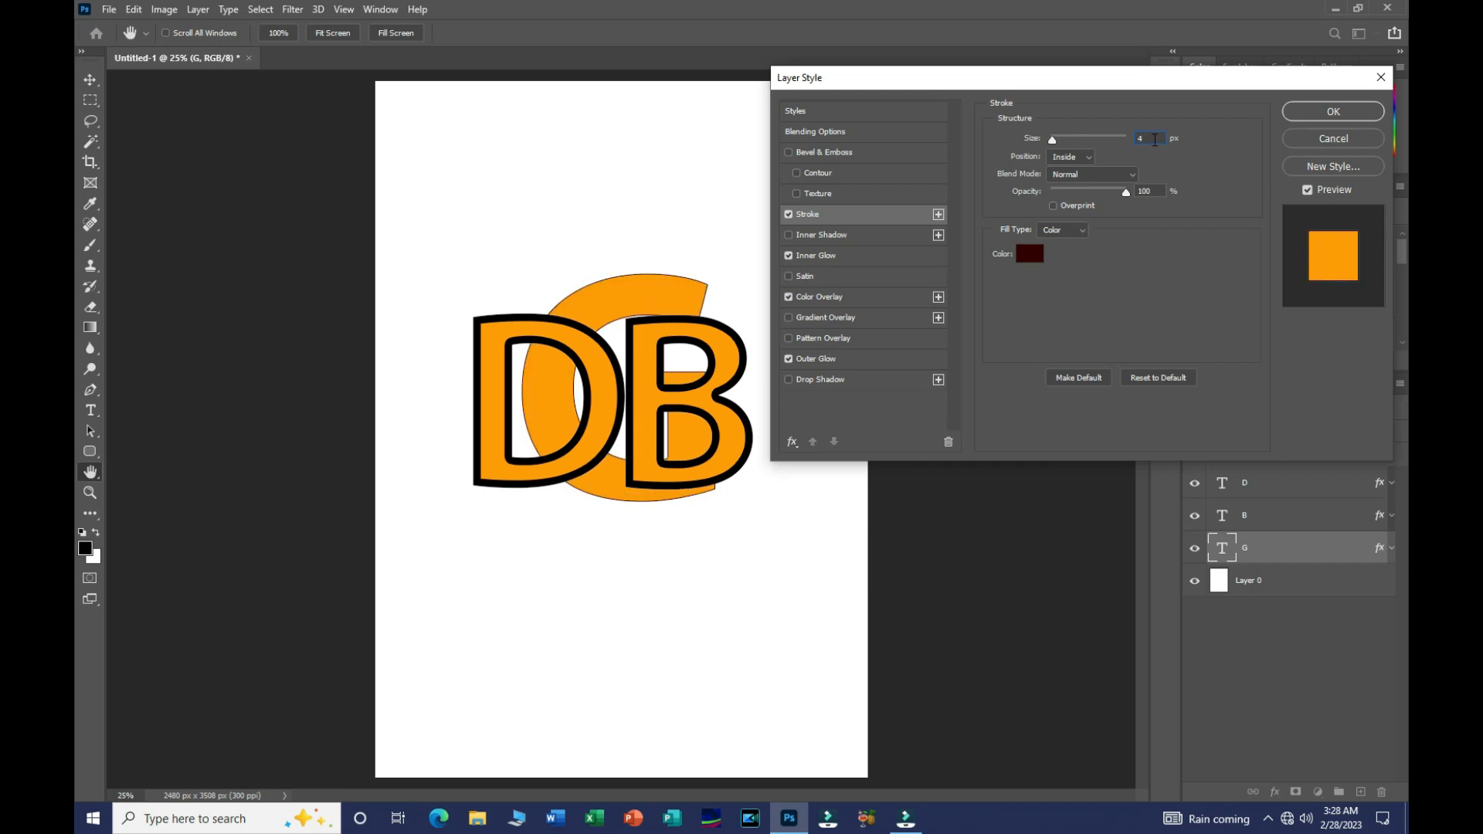
pyautogui.write('0')
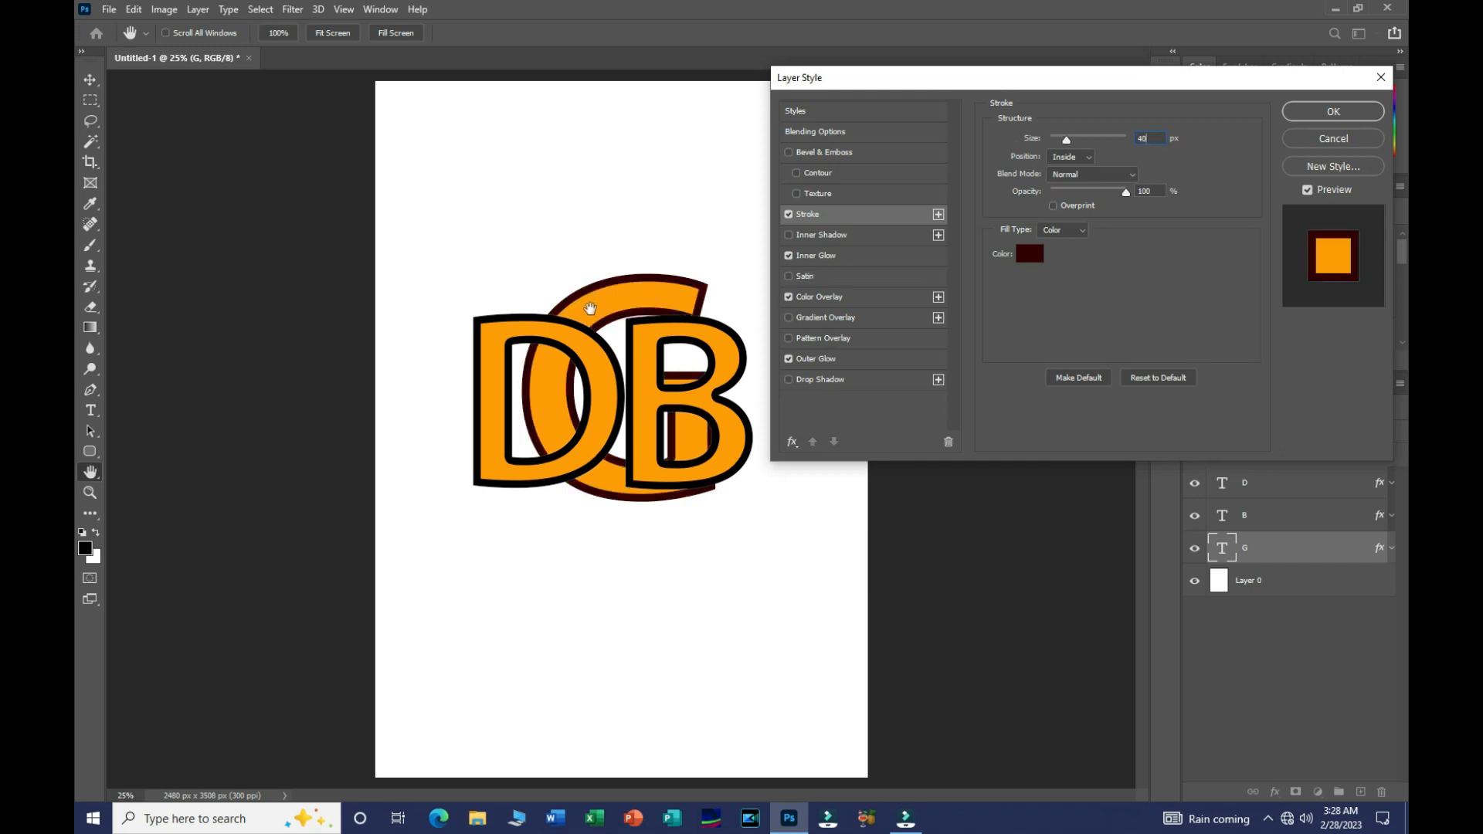
pyautogui.click(1348, 110)
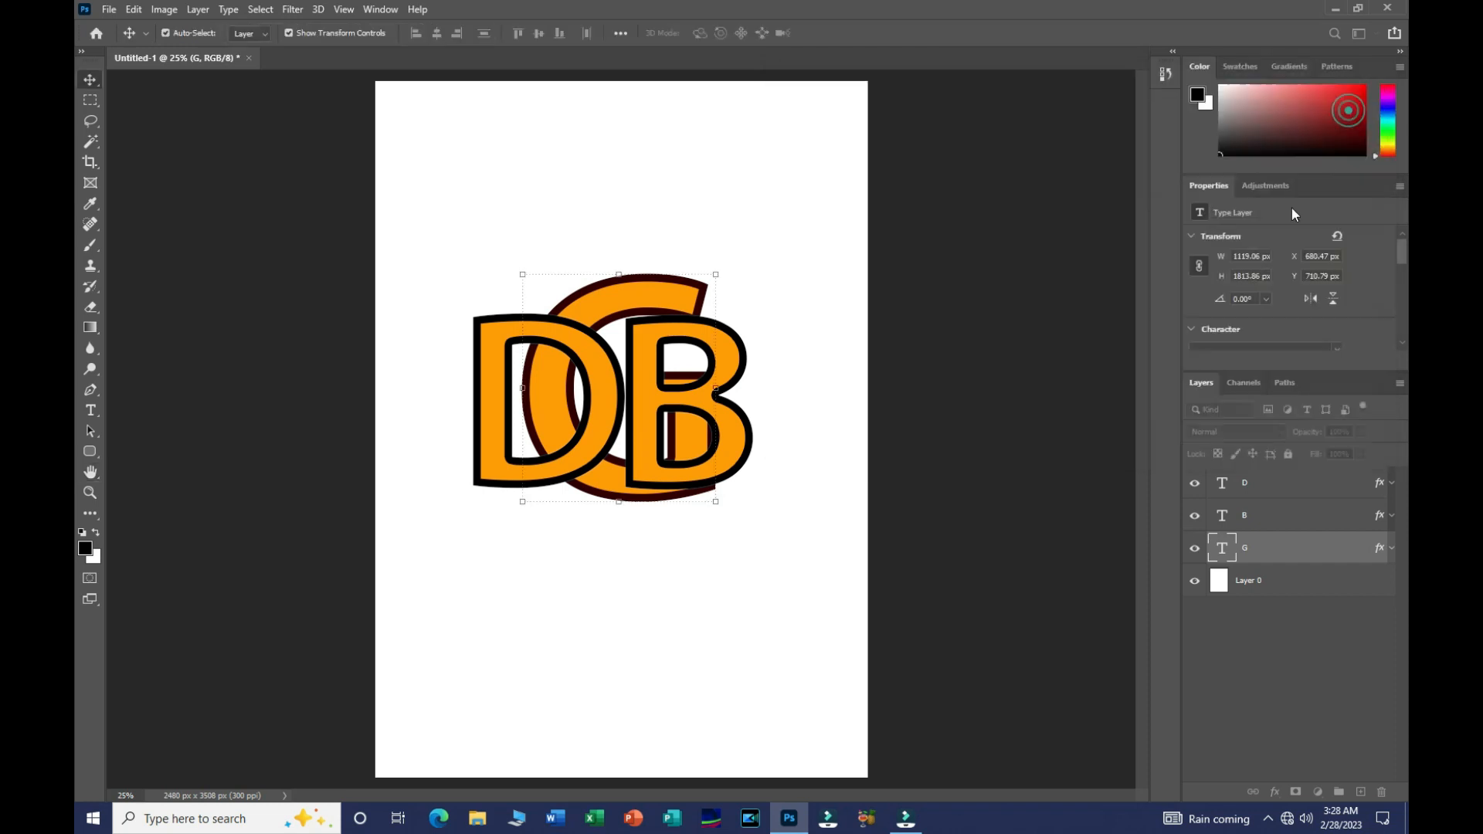
# Step: Convert the D, B and G text layers each to its own smart object
pyautogui.click(1256, 487)
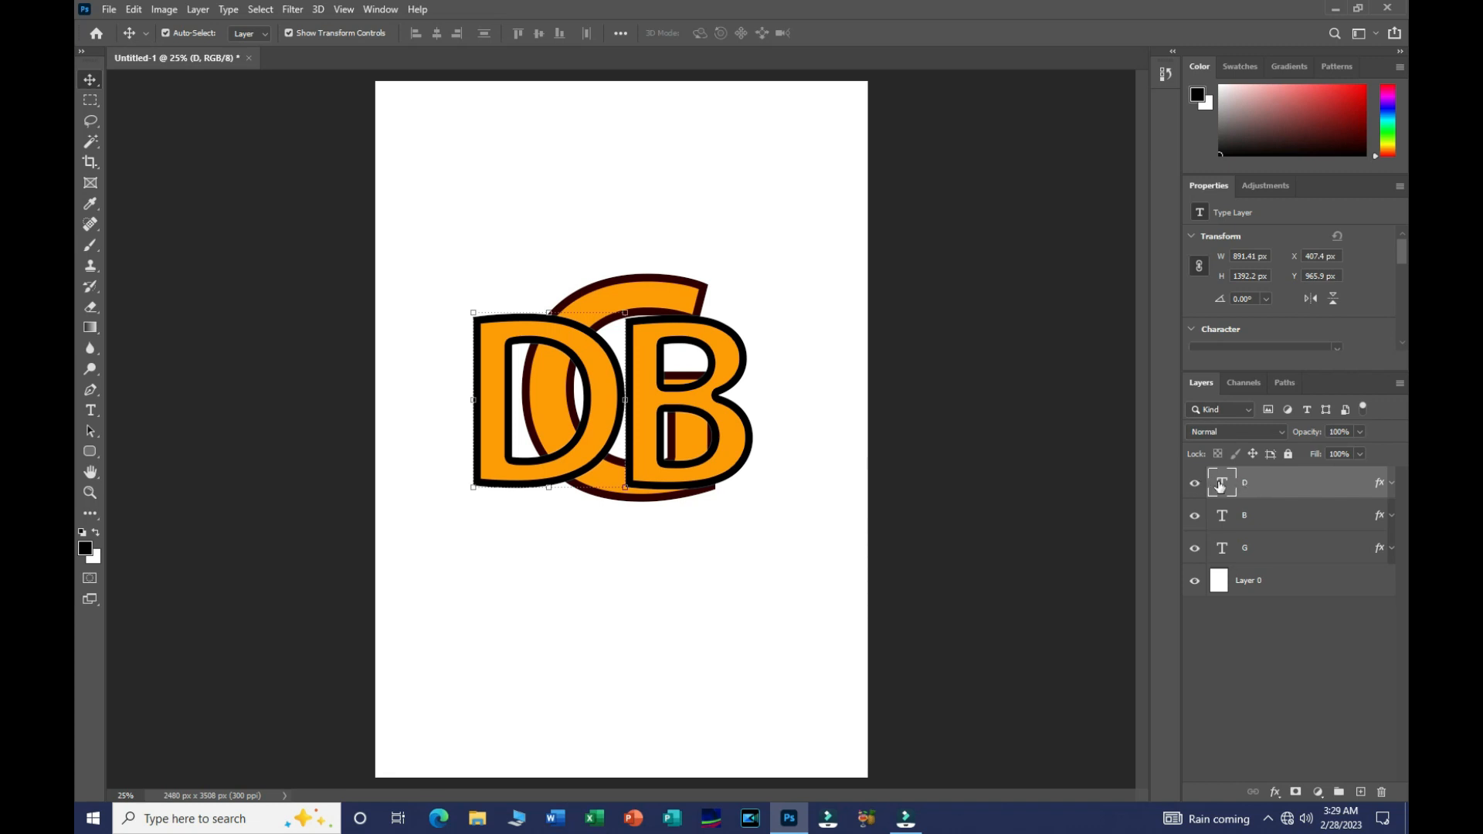
pyautogui.rightClick(1270, 485)
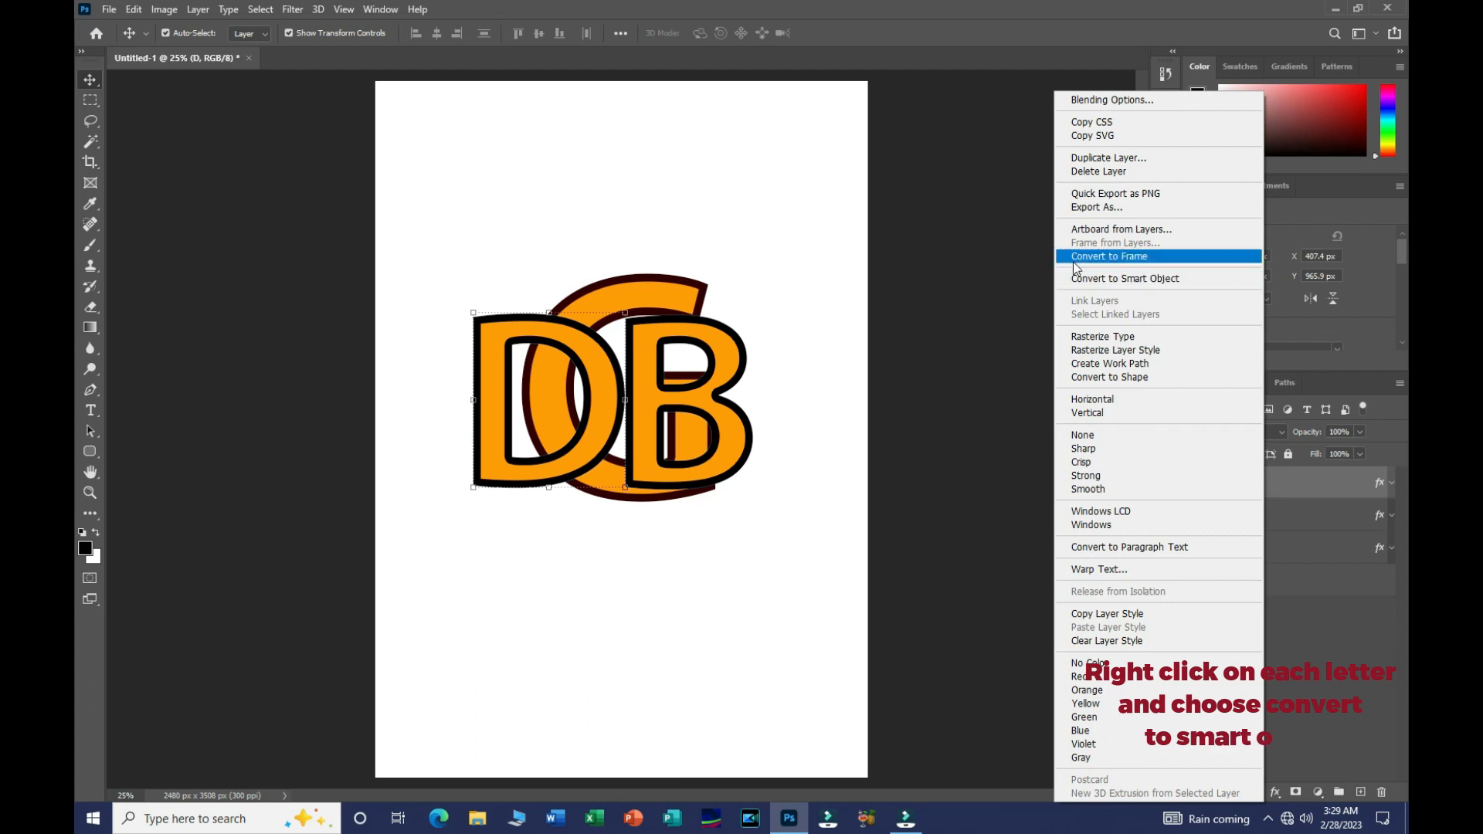
pyautogui.click(1134, 280)
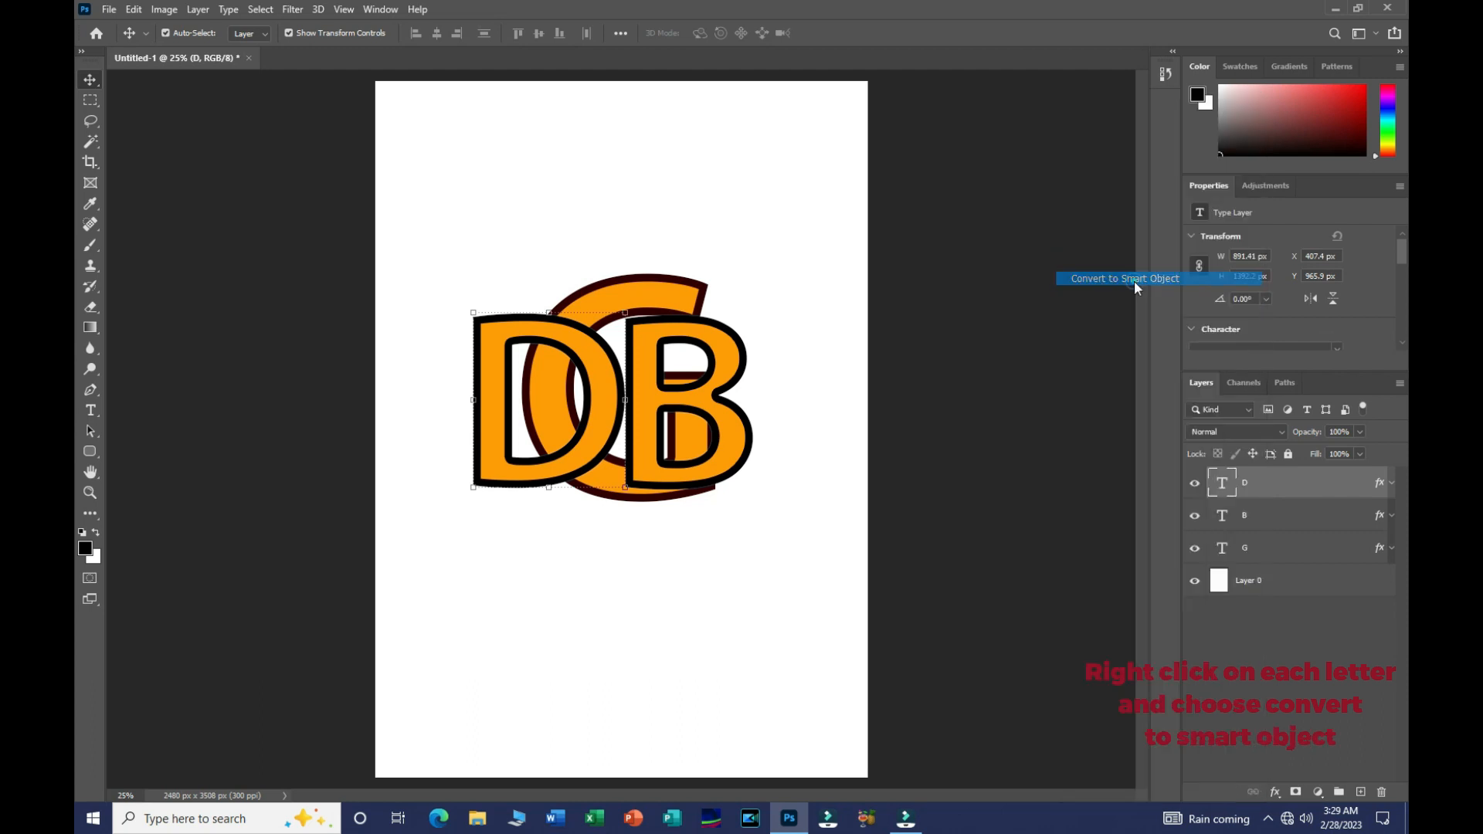
pyautogui.click(1244, 520)
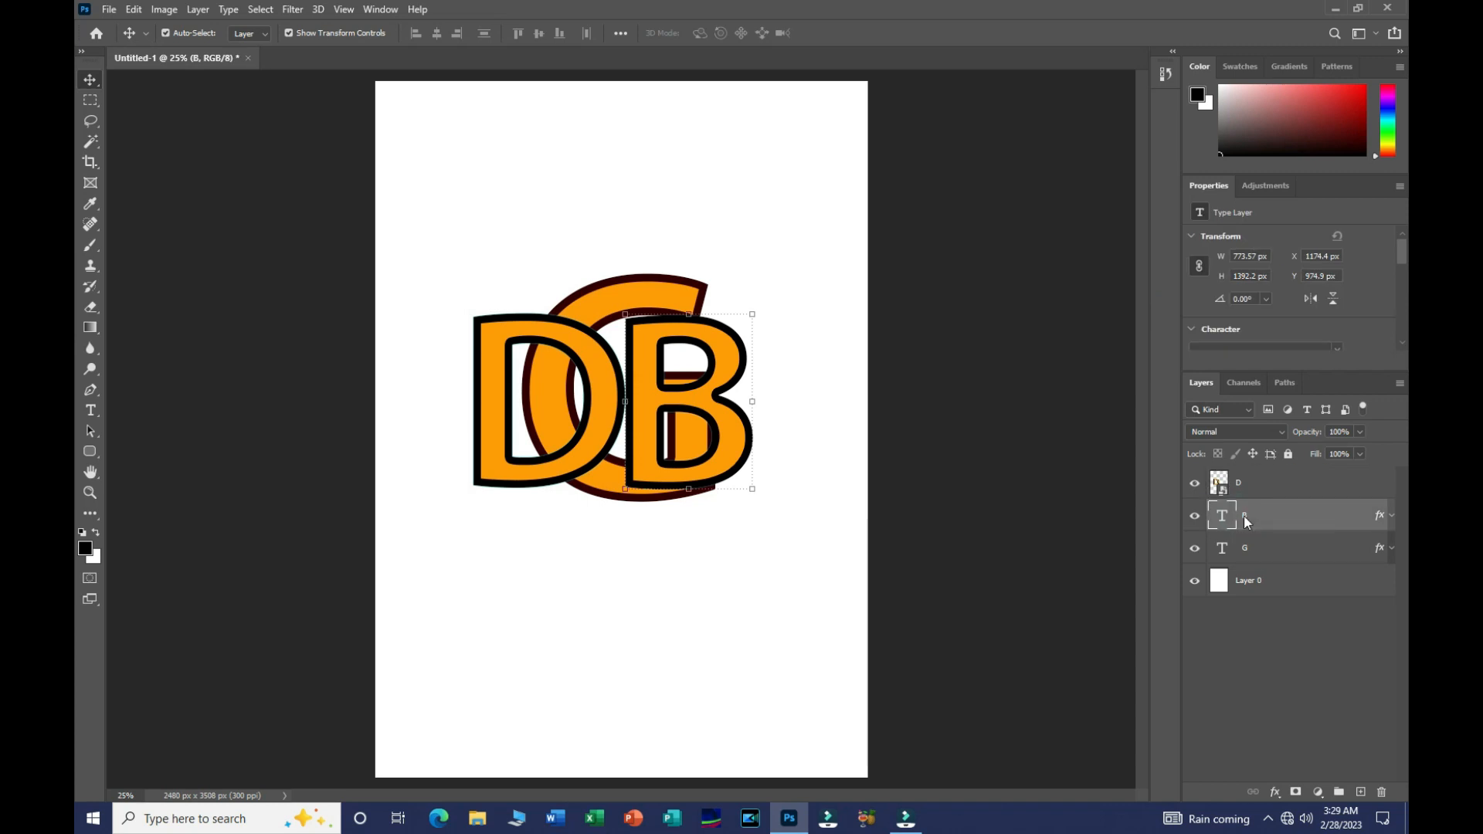
pyautogui.rightClick(1244, 515)
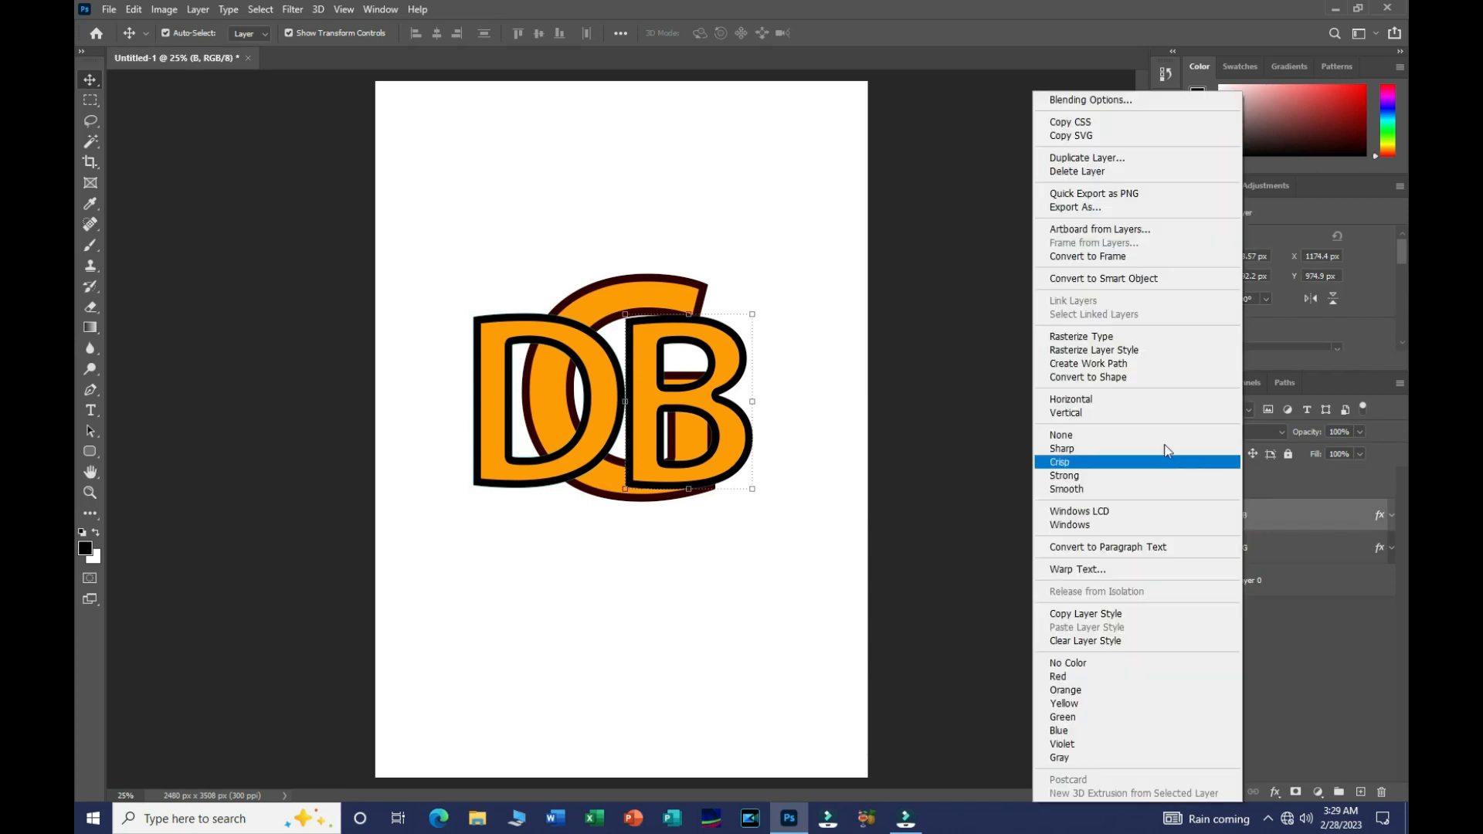
pyautogui.click(1095, 282)
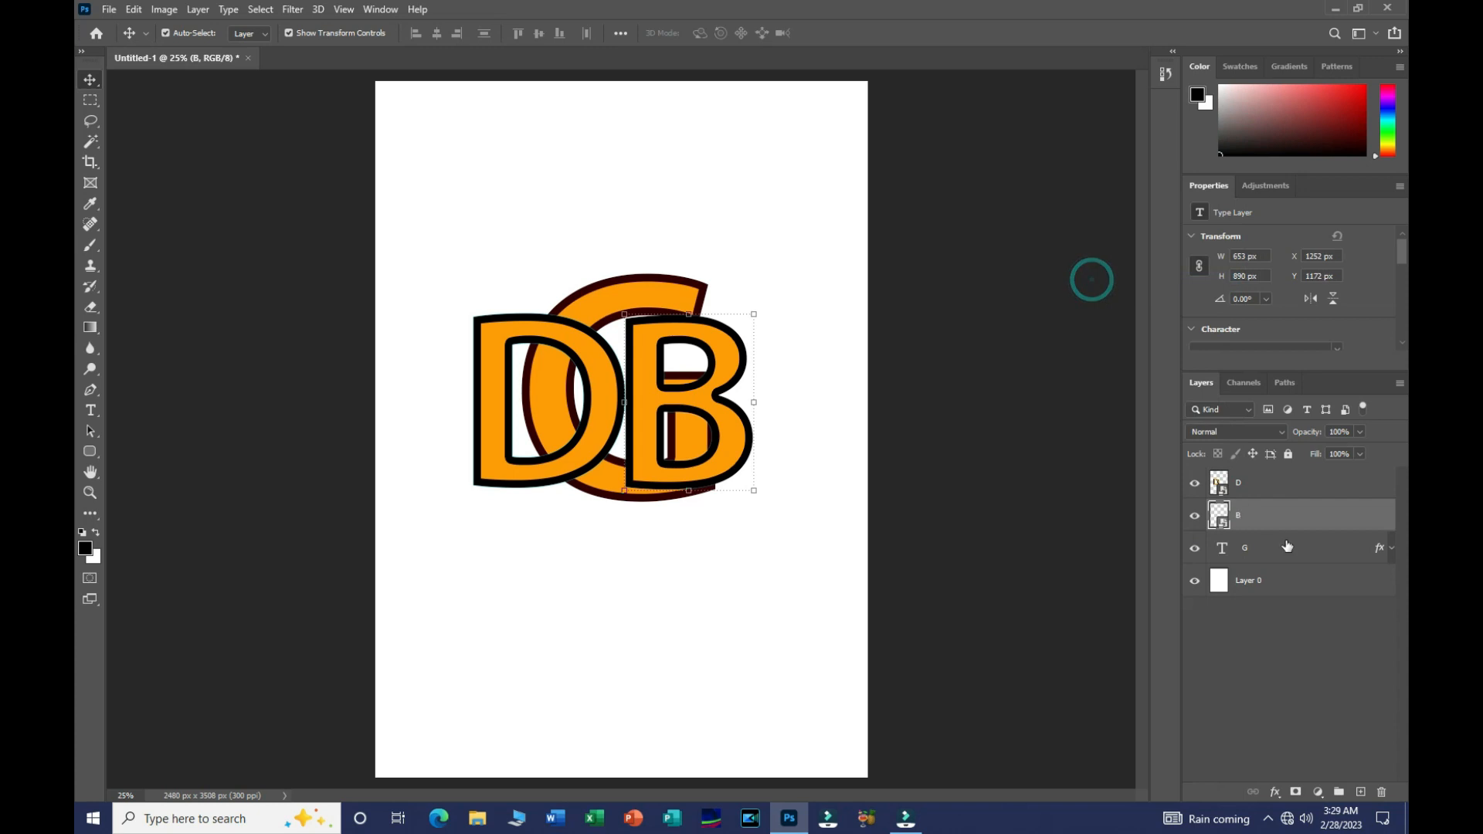
pyautogui.click(1242, 551)
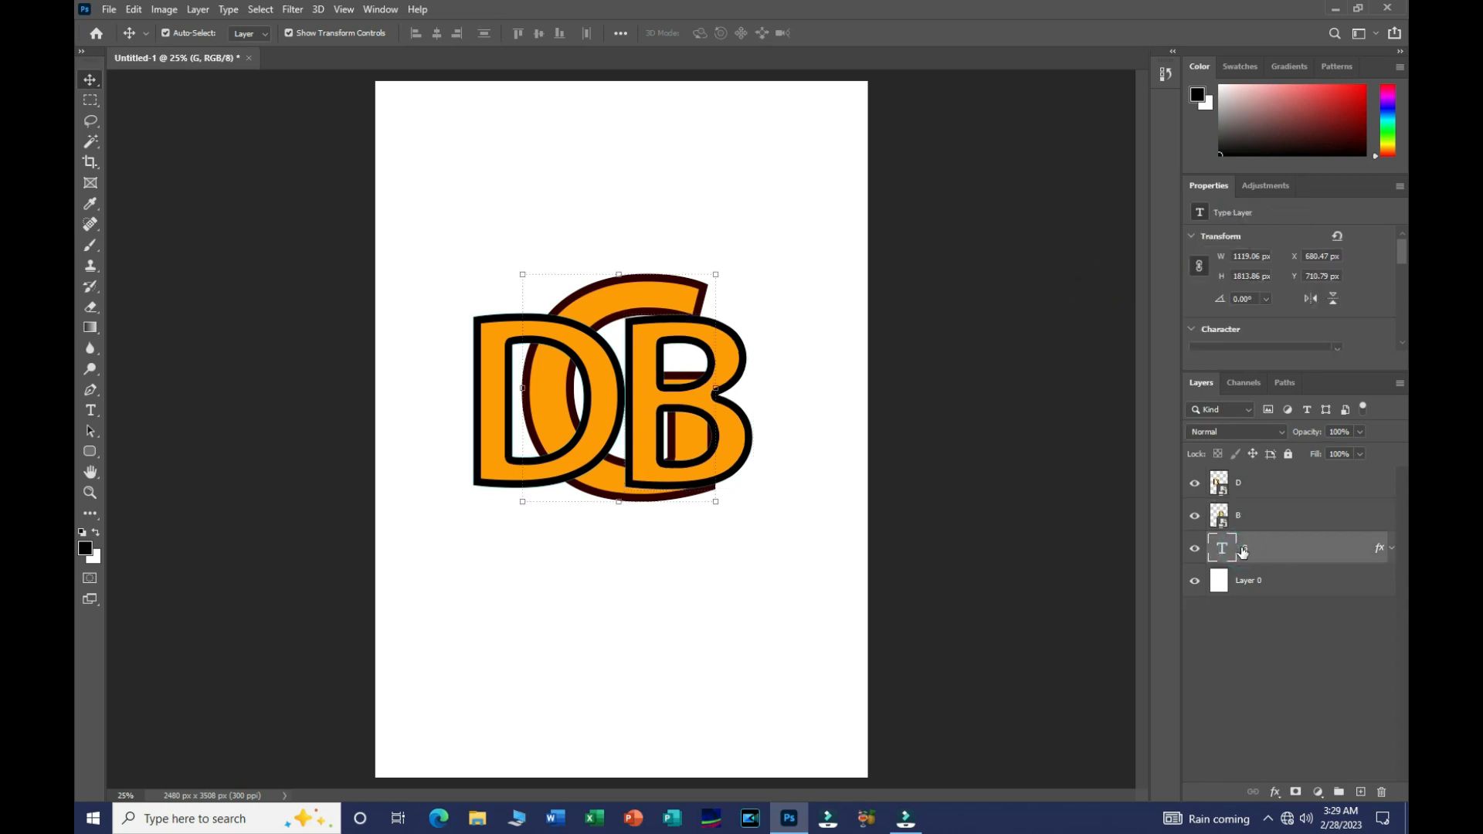
pyautogui.rightClick(1242, 548)
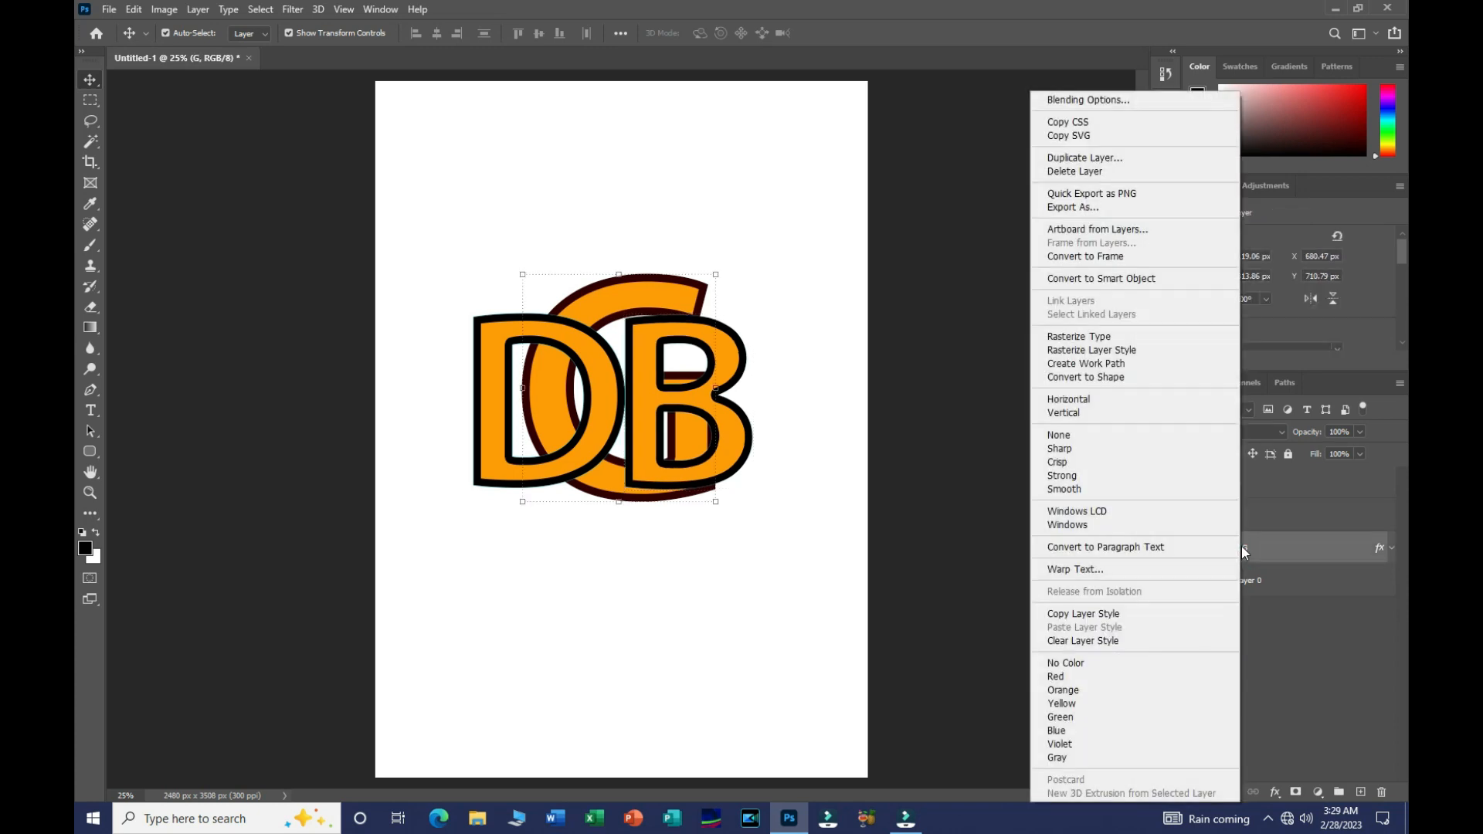
pyautogui.click(1100, 276)
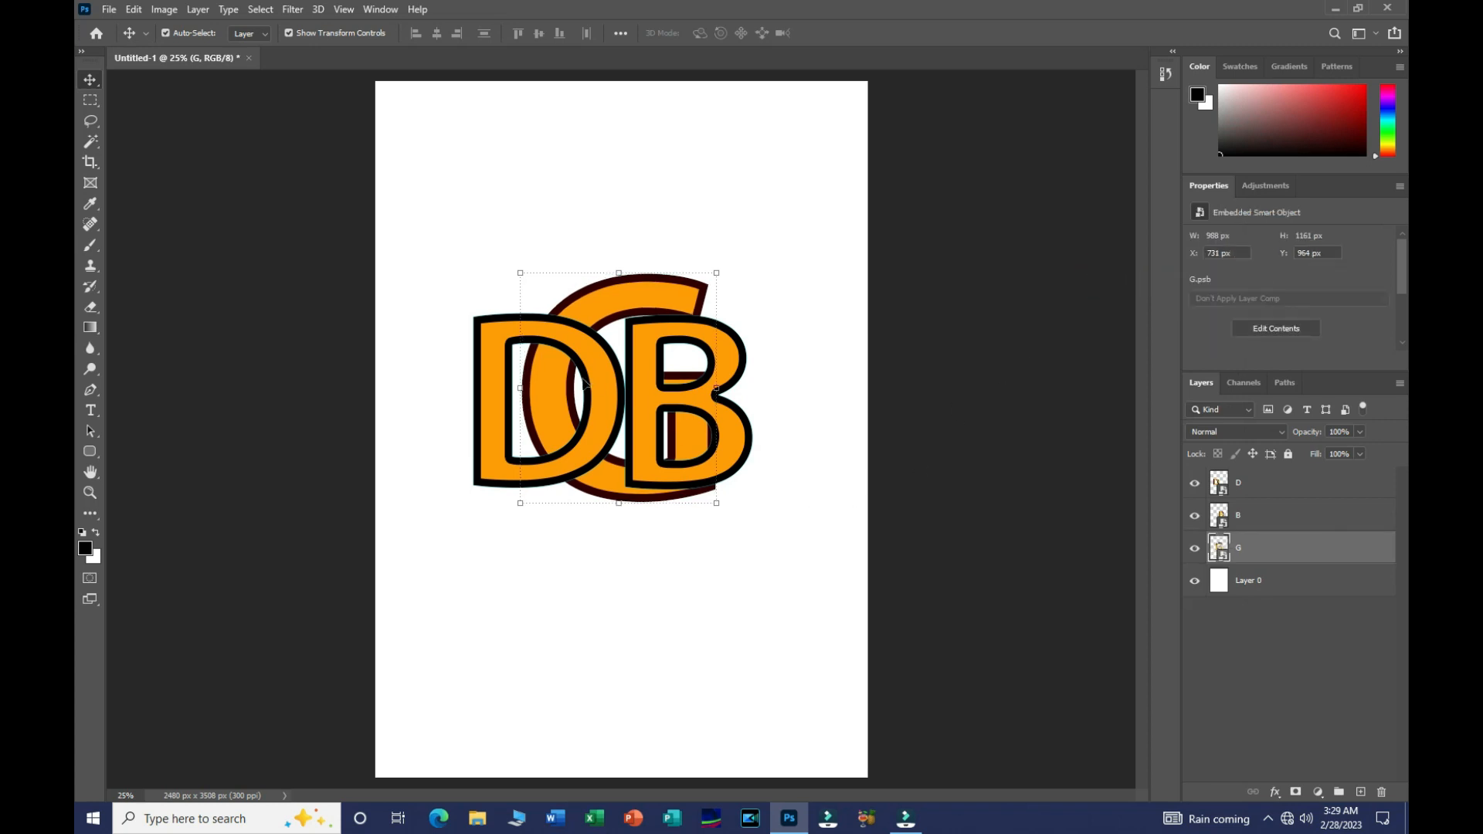
# Step: Nudge the letter B slightly to the right, to an X position of 1272 px
pyautogui.click(746, 440)
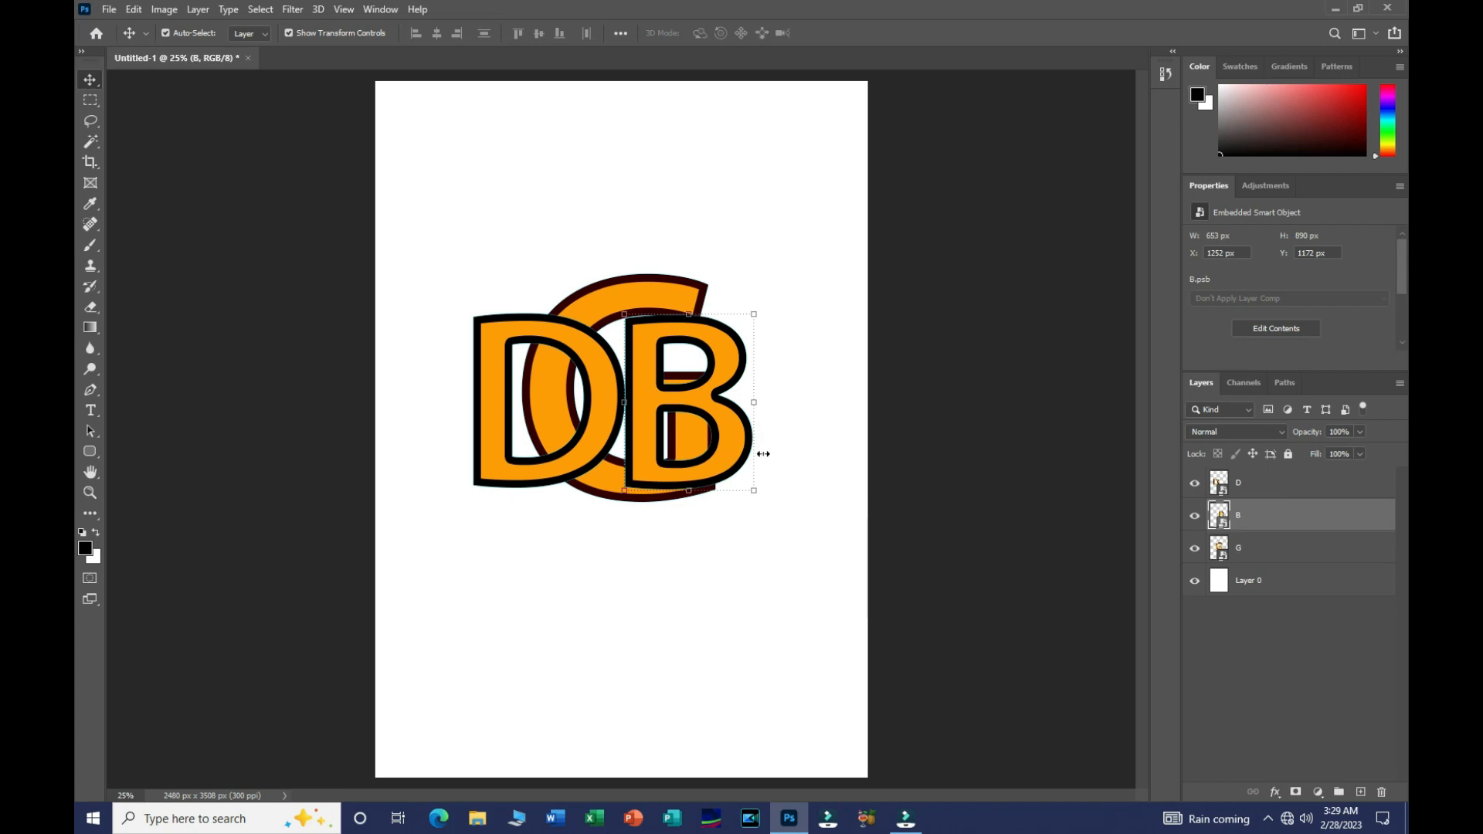
pyautogui.press('Right')
pyautogui.press('Right')
pyautogui.press('Right')
pyautogui.press('Right')
pyautogui.press('Right')
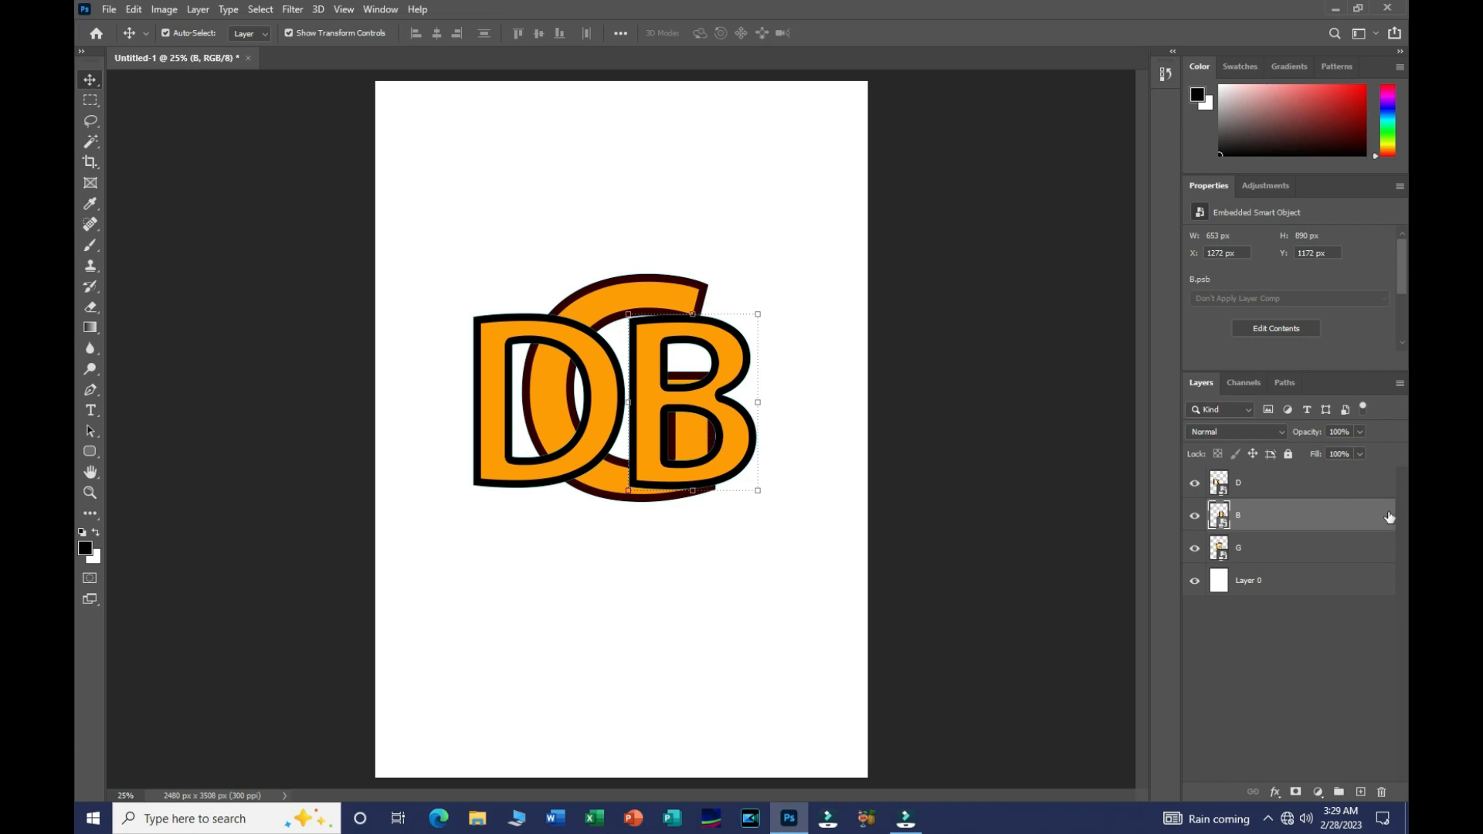
# Step: Load the outlines of the D and B layers as selections and add each as a mask on its own layer
pyautogui.click(1240, 547)
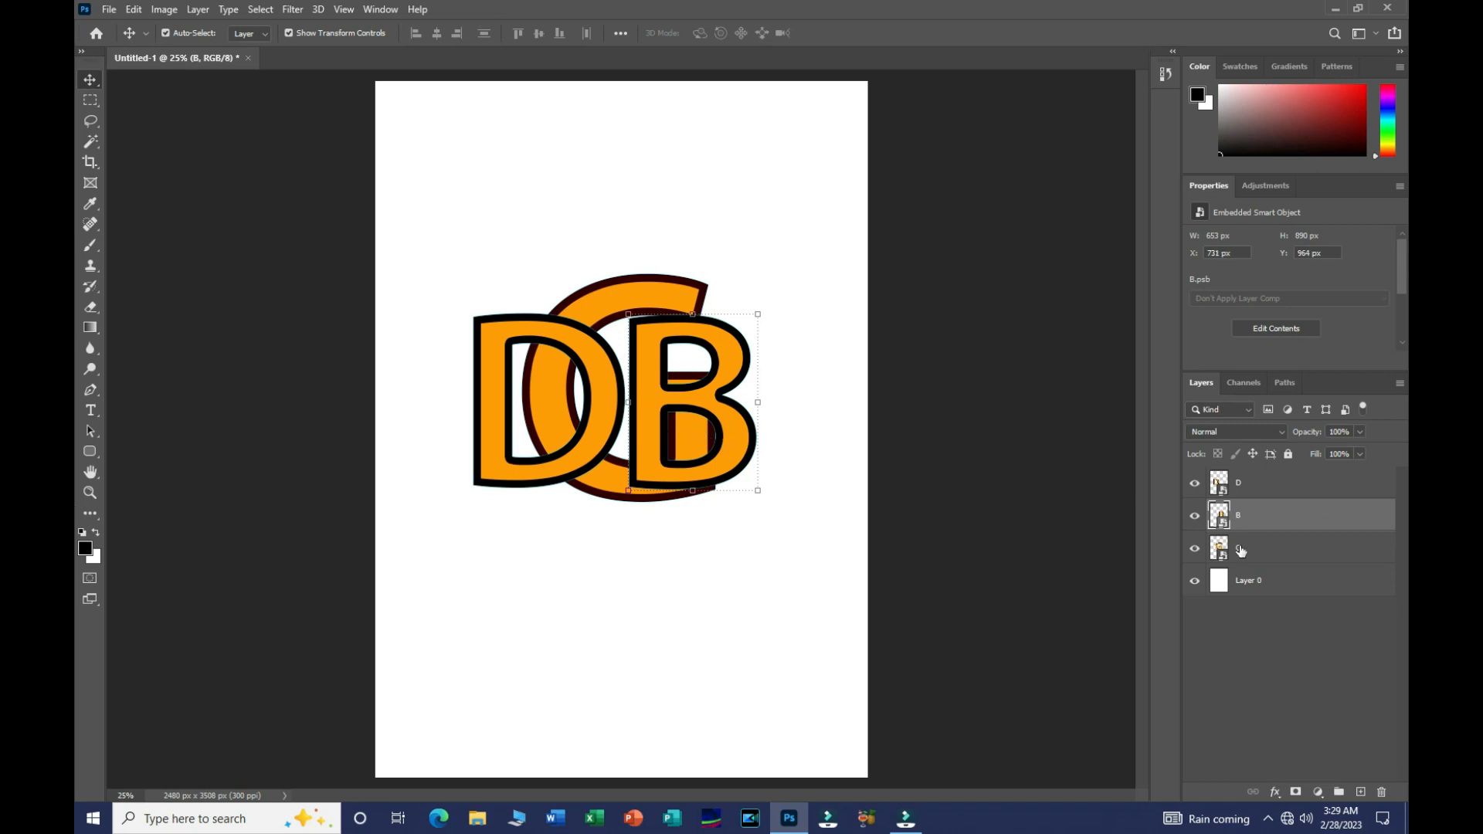
pyautogui.click(1231, 483)
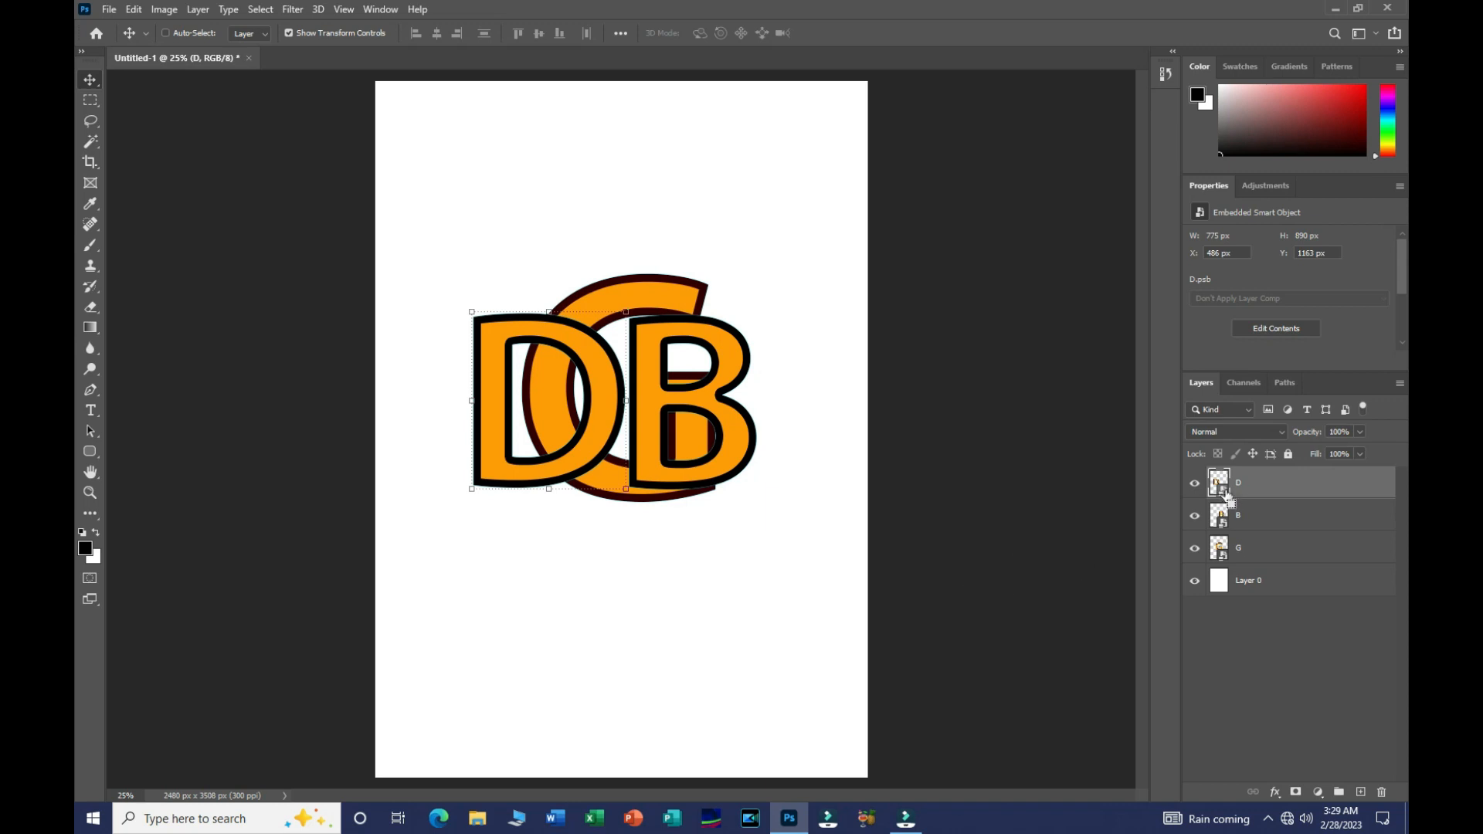
pyautogui.keyDown('ctrl'); pyautogui.click(1224, 490); pyautogui.keyUp('ctrl')
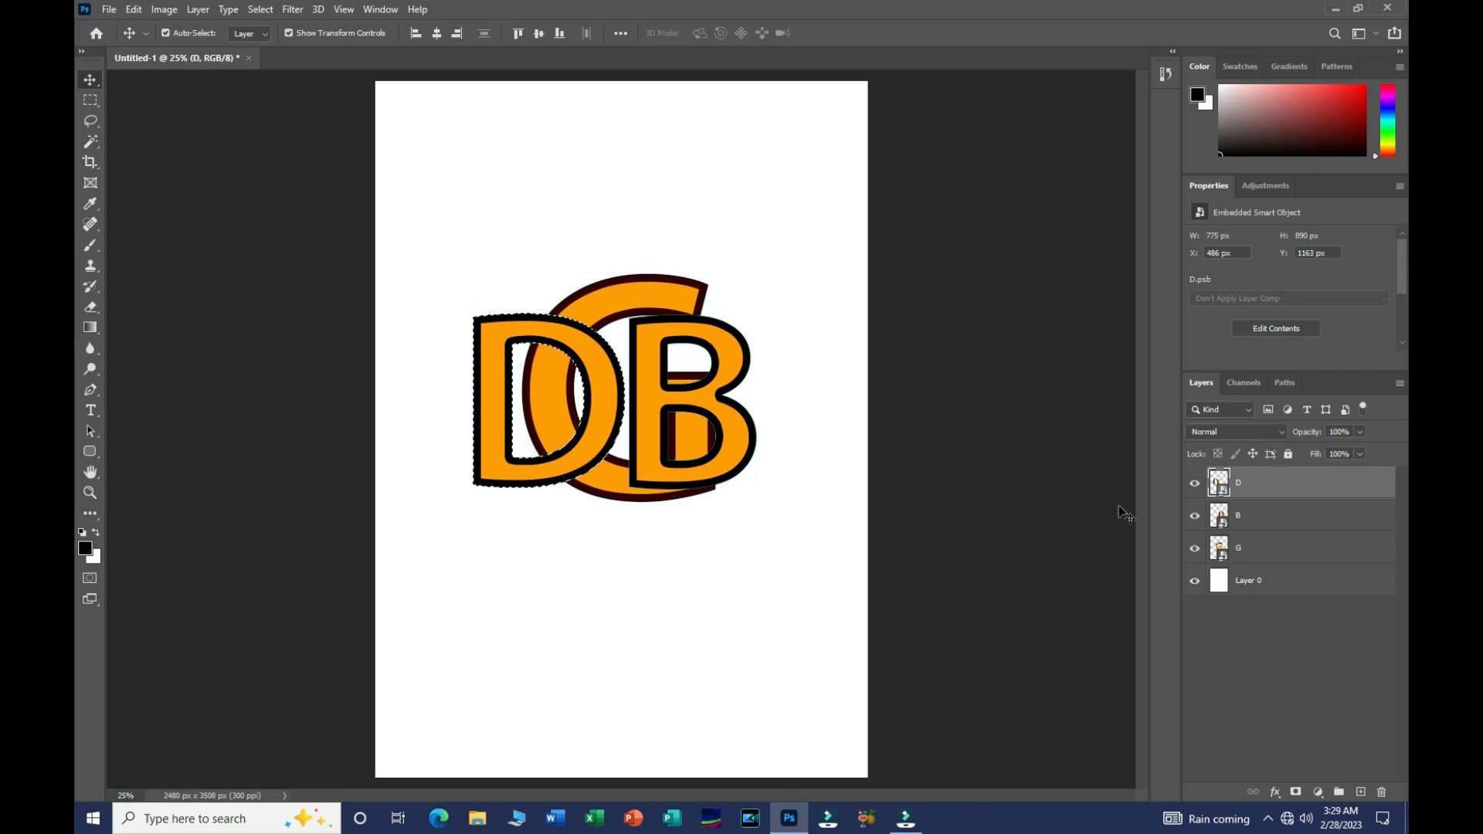
pyautogui.click(1296, 792)
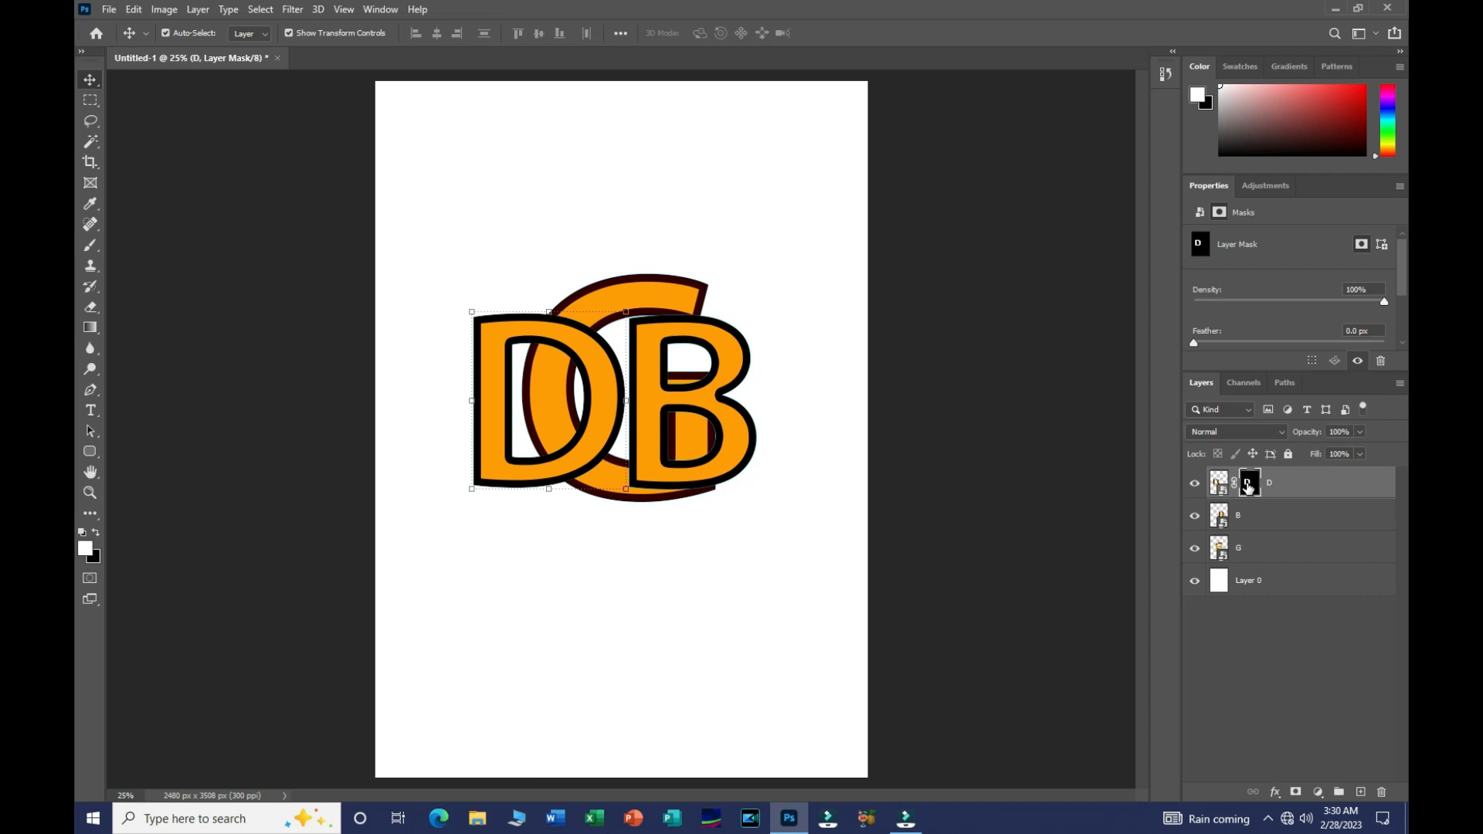
pyautogui.click(1251, 521)
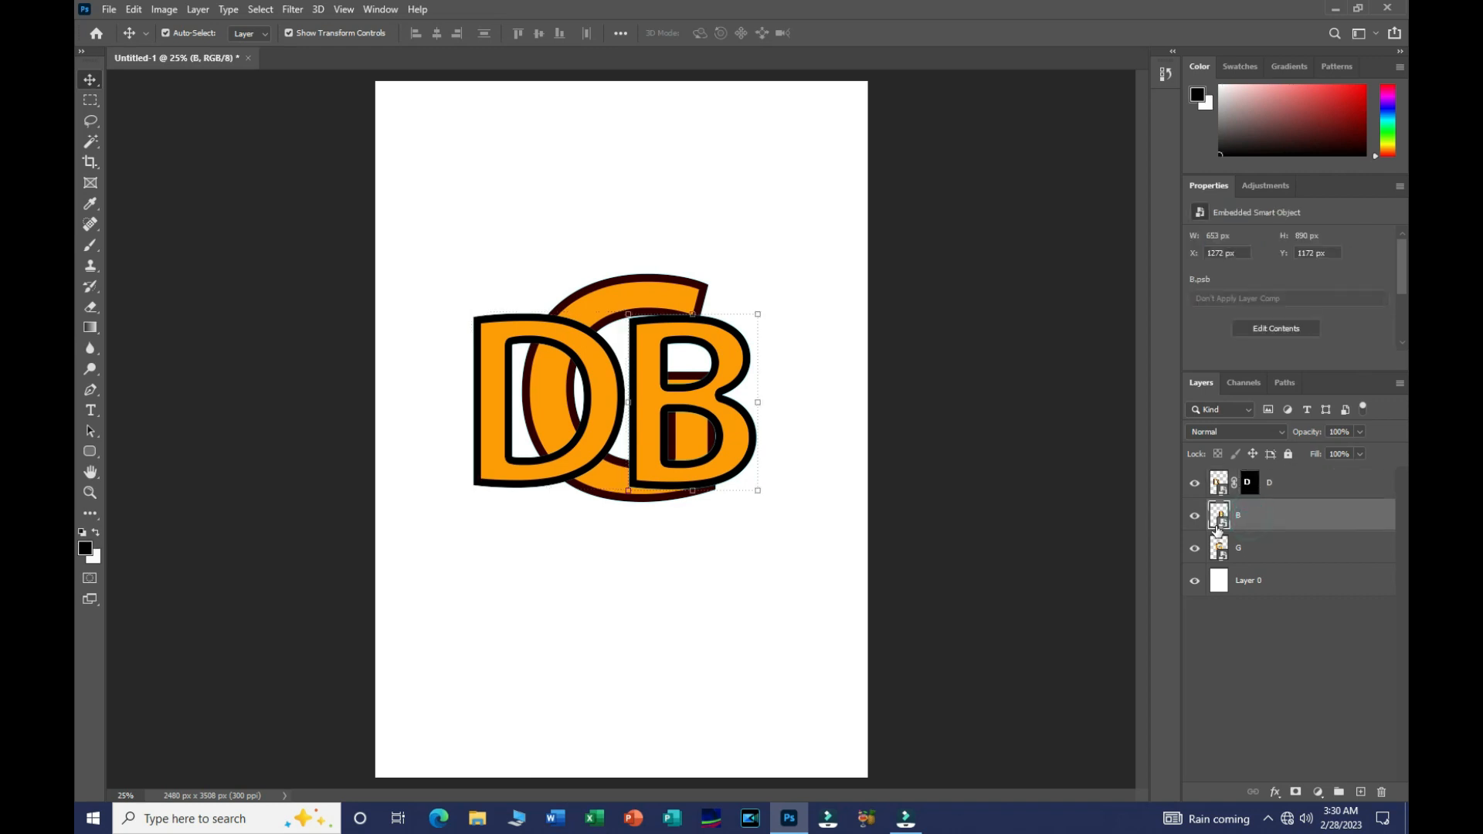
pyautogui.keyDown('ctrl'); pyautogui.click(1224, 521); pyautogui.keyUp('ctrl')
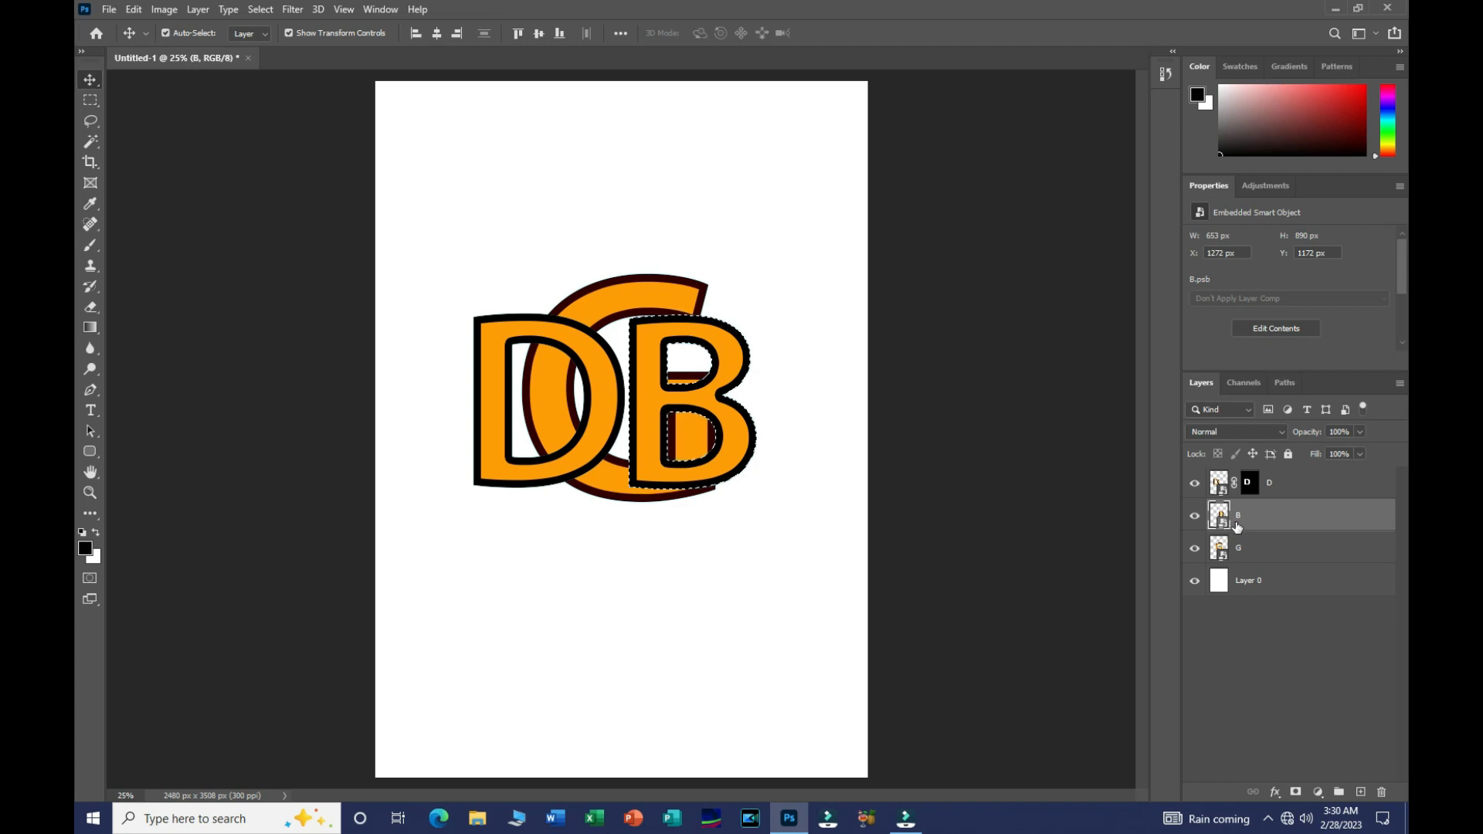
pyautogui.click(1295, 792)
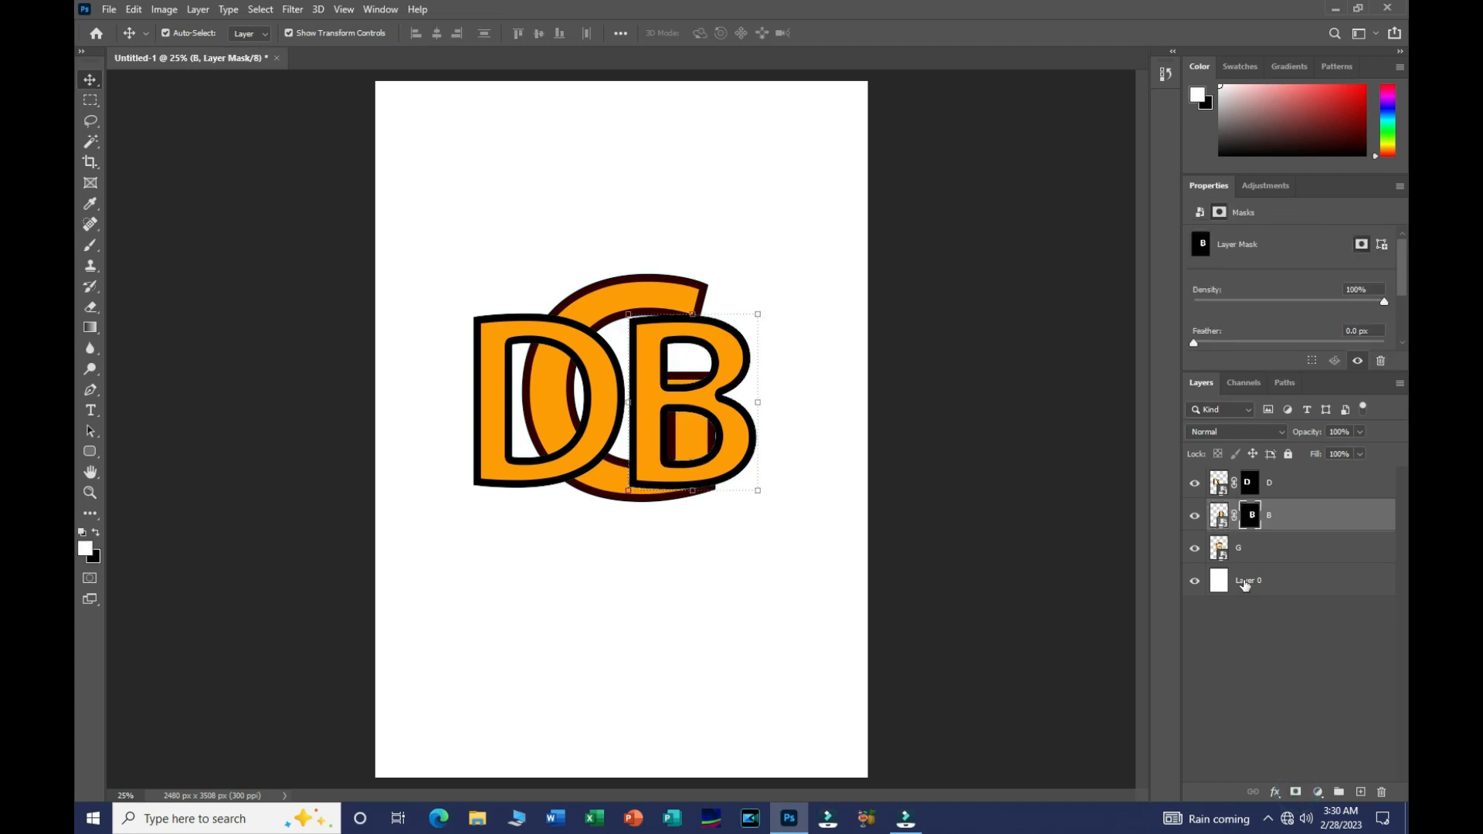
# Step: Load the G layer's outline as a selection and hide the selection edges
pyautogui.click(1247, 556)
pyautogui.keyDown('ctrl'); pyautogui.click(1220, 550); pyautogui.keyUp('ctrl')
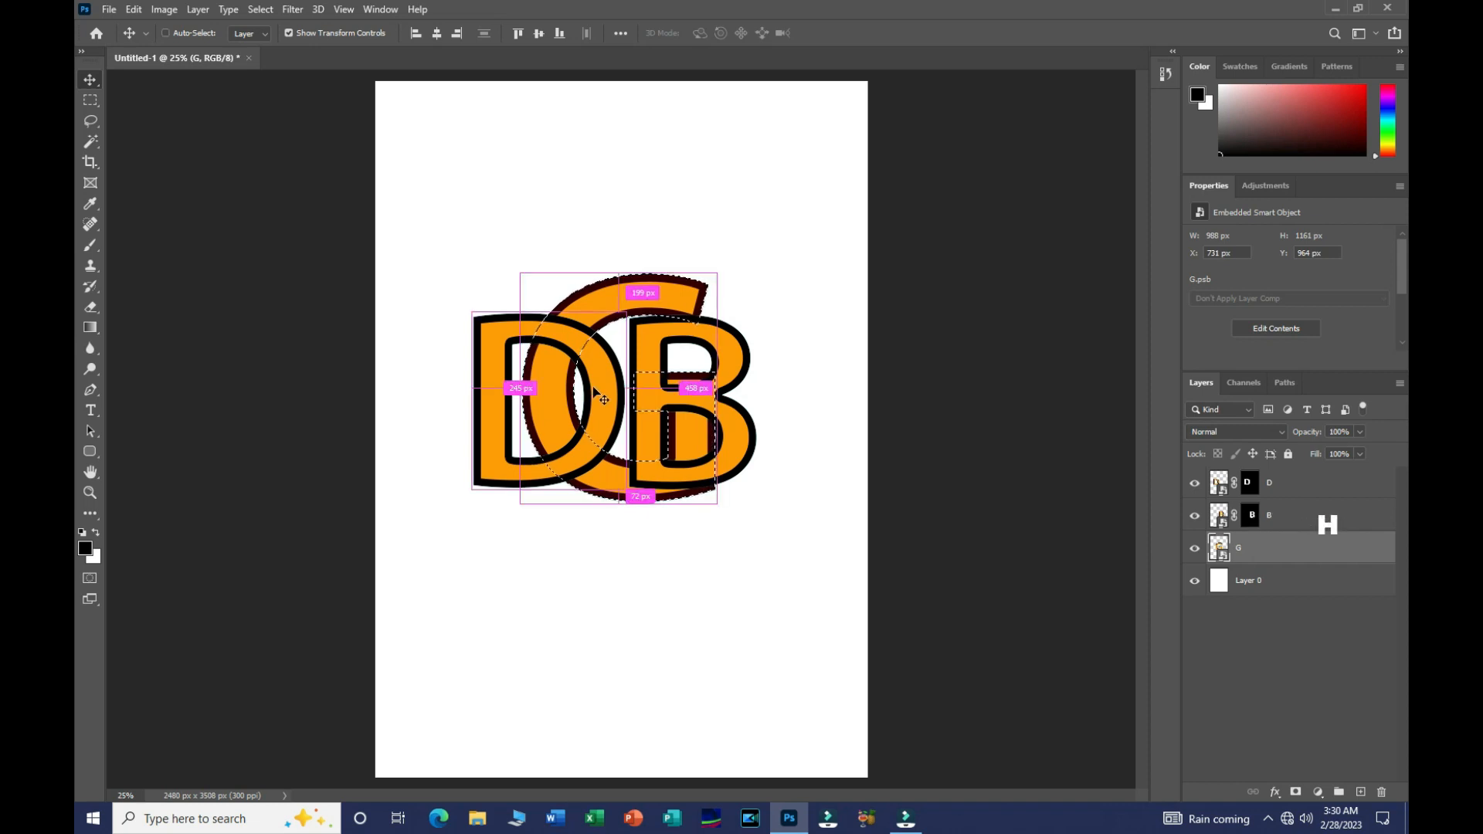
pyautogui.hotkey('ctrl', 'h')
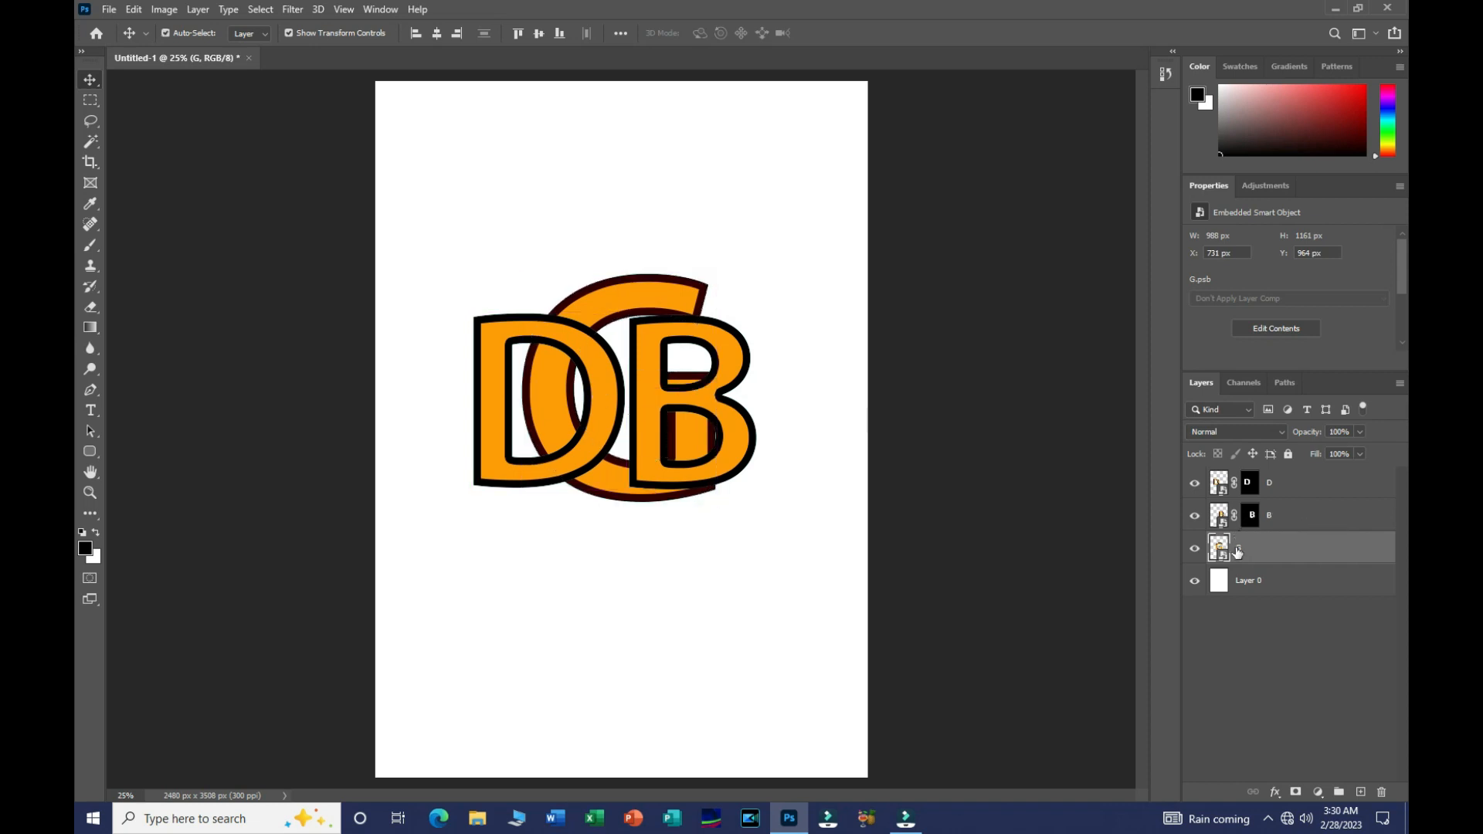
# Step: Rasterize the D layer and erase its upper curve where it crosses the G's upper-left arc
pyautogui.click(1299, 485)
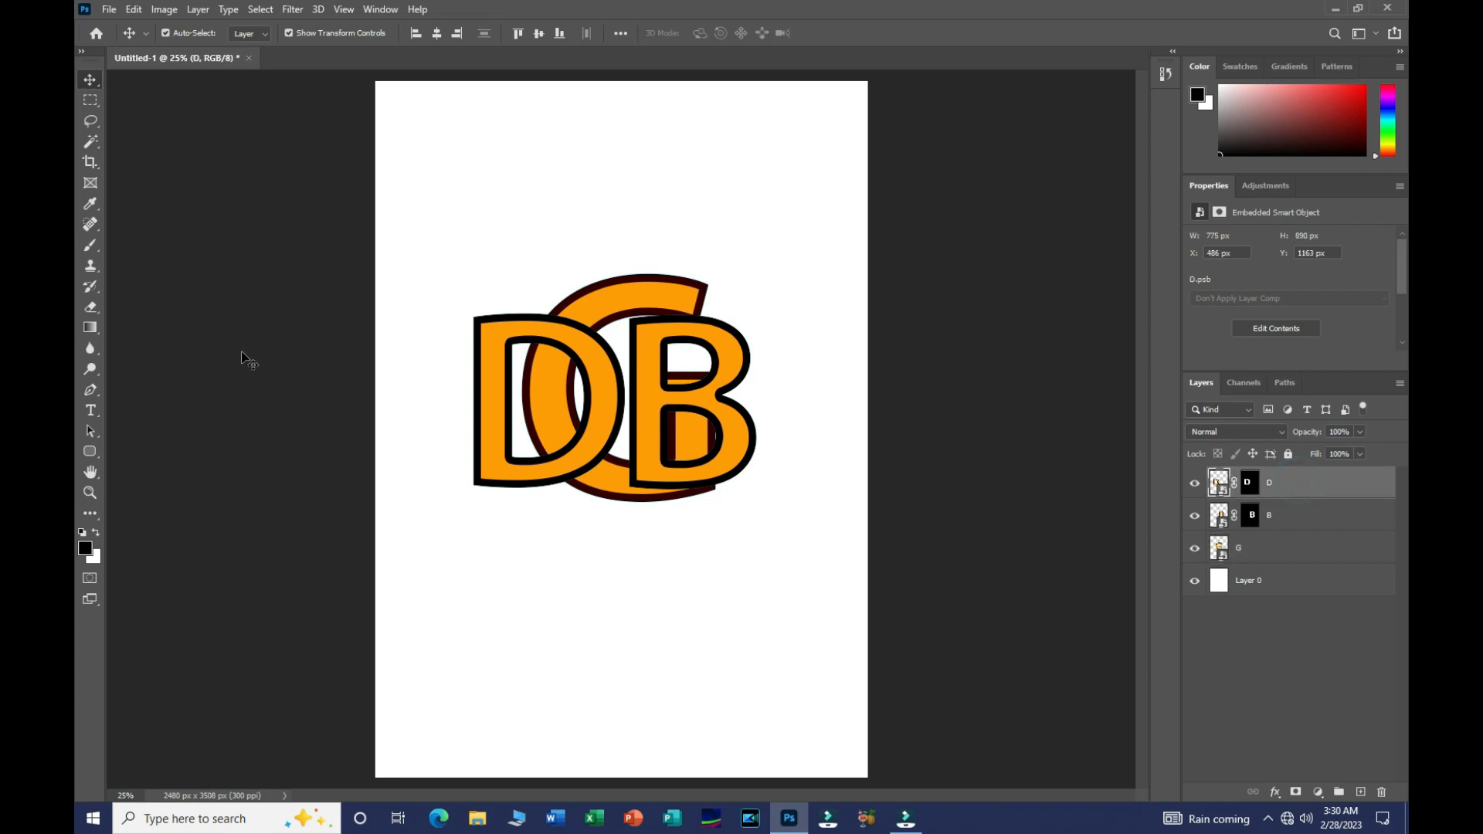
pyautogui.click(89, 308)
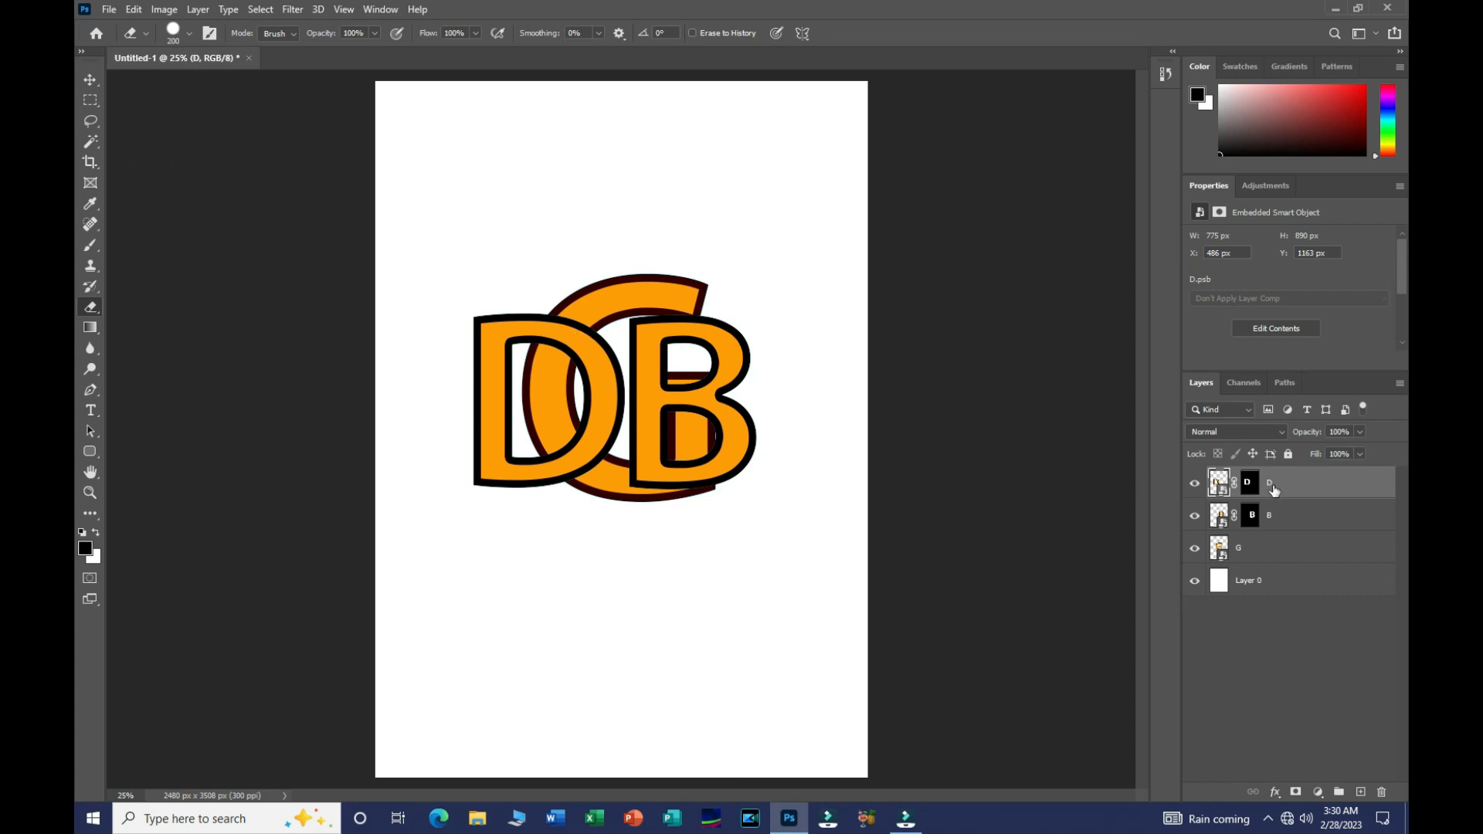
pyautogui.click(567, 344)
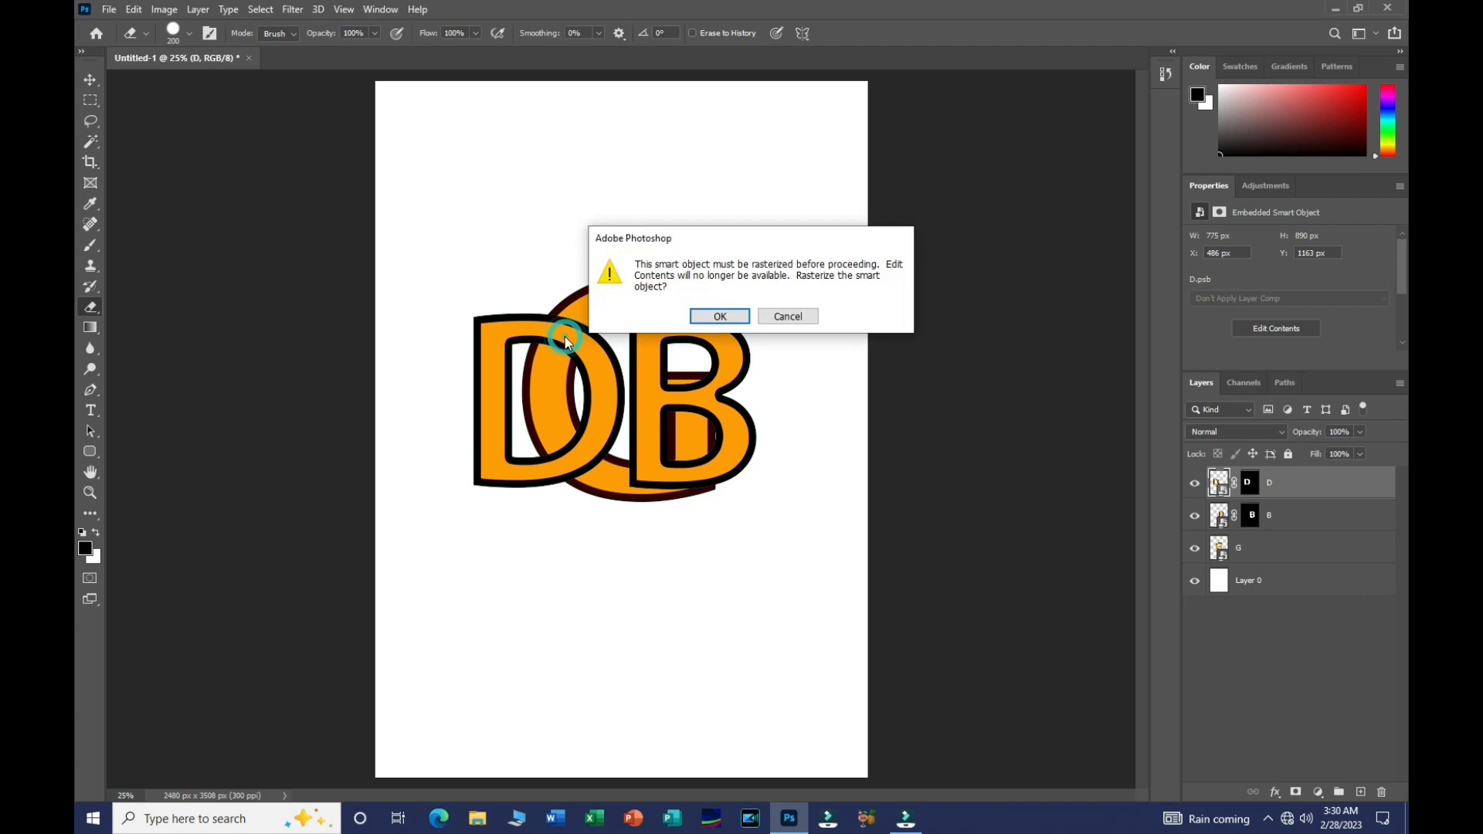
pyautogui.click(722, 315)
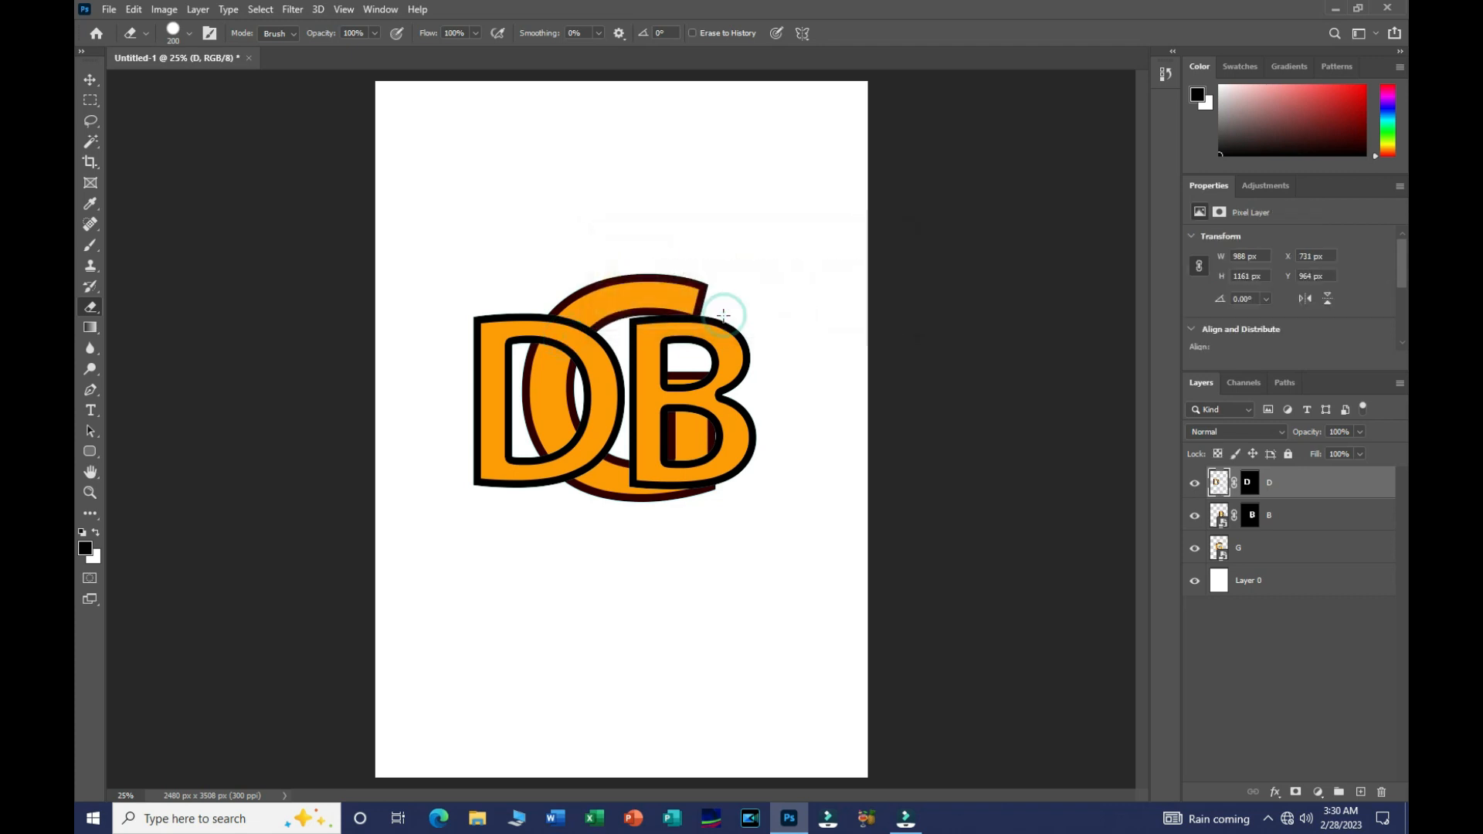
pyautogui.moveTo(578, 318)
pyautogui.mouseDown()
pyautogui.moveTo(560, 356)
pyautogui.moveTo(527, 354)
pyautogui.mouseUp()
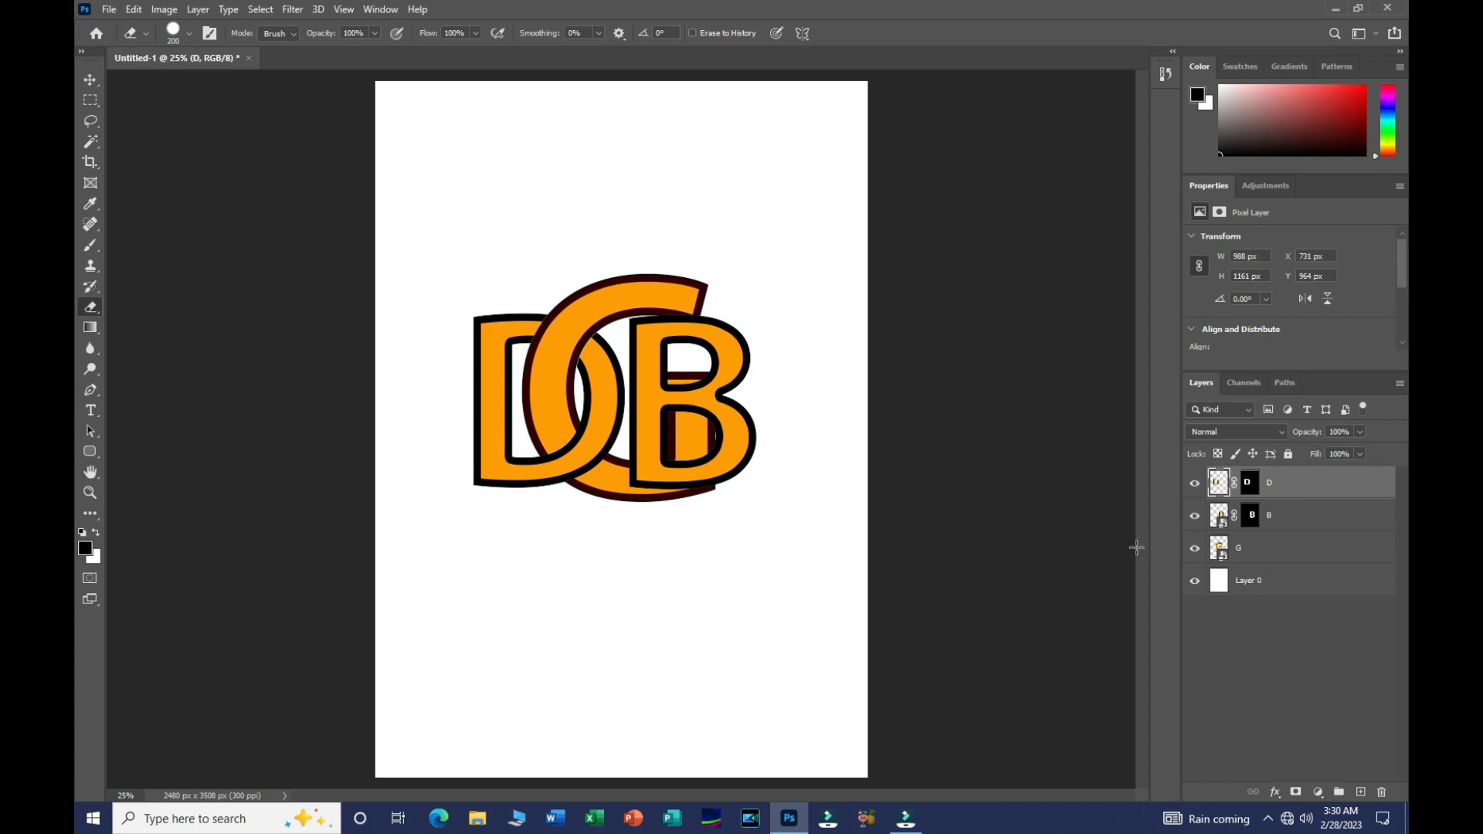
# Step: Rasterize the B layer and erase the part of it covering the G's crossbar
pyautogui.click(1259, 519)
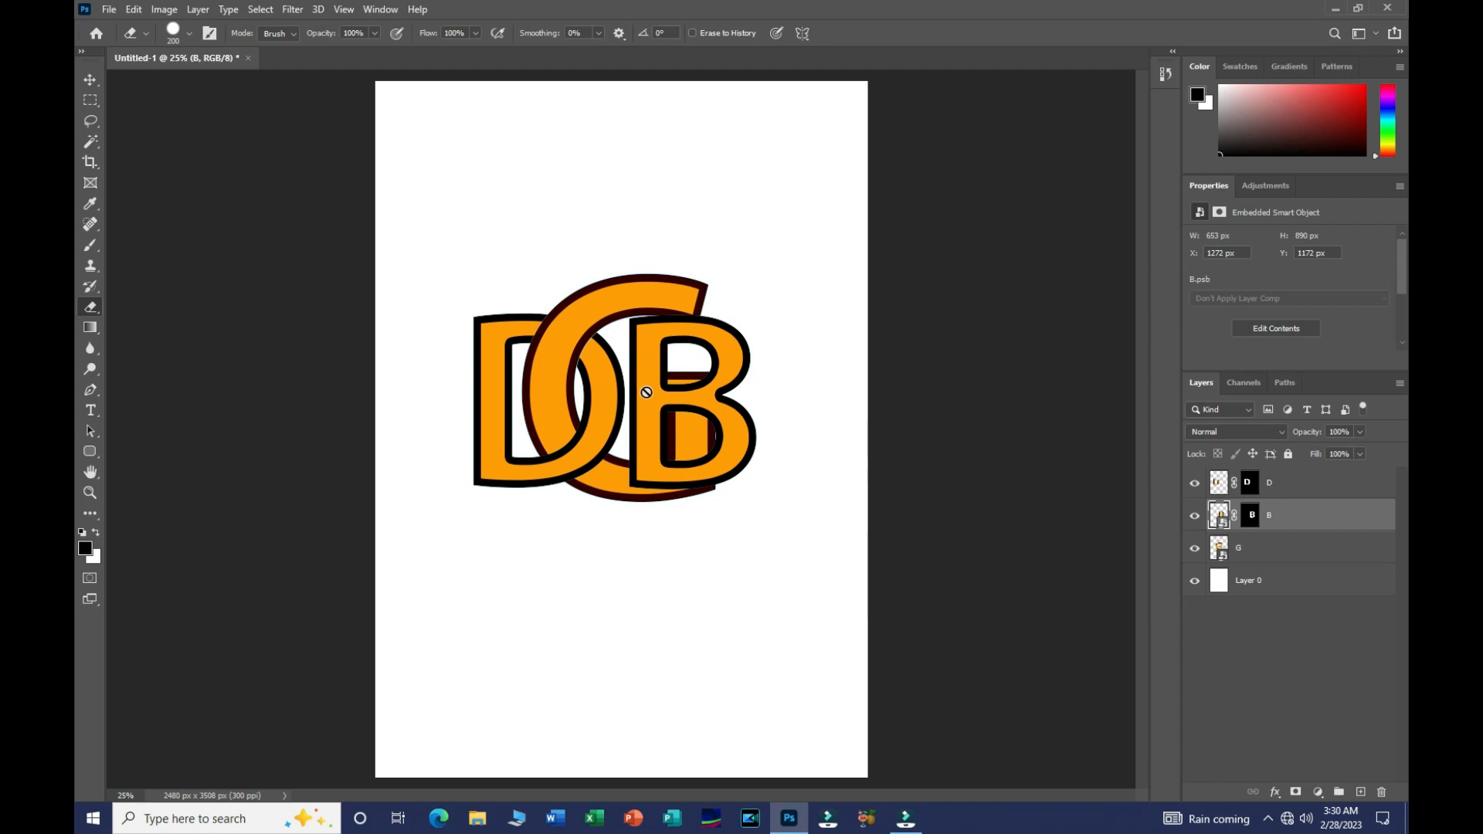
pyautogui.click(648, 398)
pyautogui.click(715, 314)
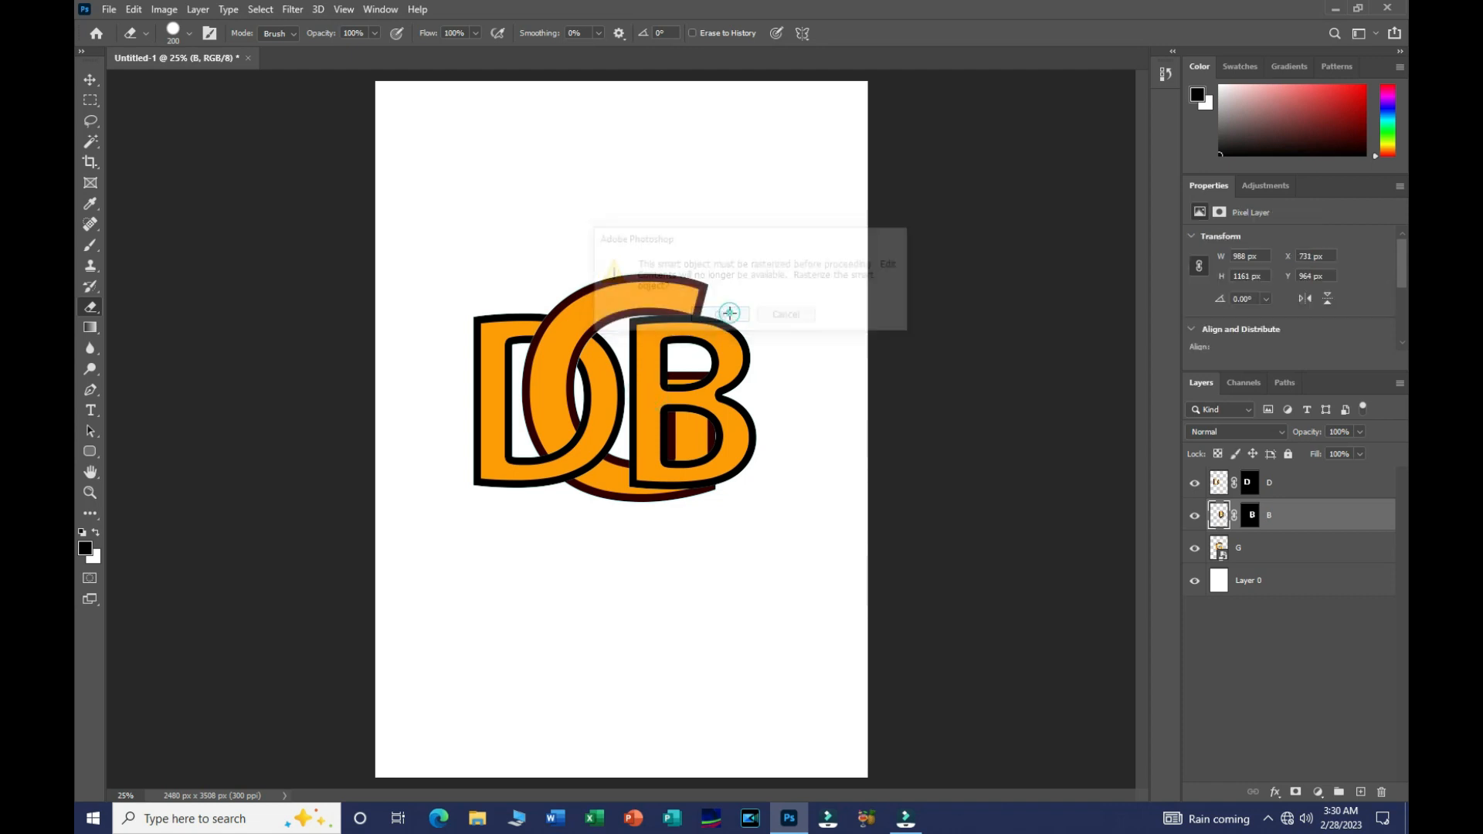
pyautogui.moveTo(641, 382)
pyautogui.mouseDown()
pyautogui.moveTo(674, 371)
pyautogui.moveTo(621, 380)
pyautogui.moveTo(636, 399)
pyautogui.moveTo(704, 376)
pyautogui.mouseUp()
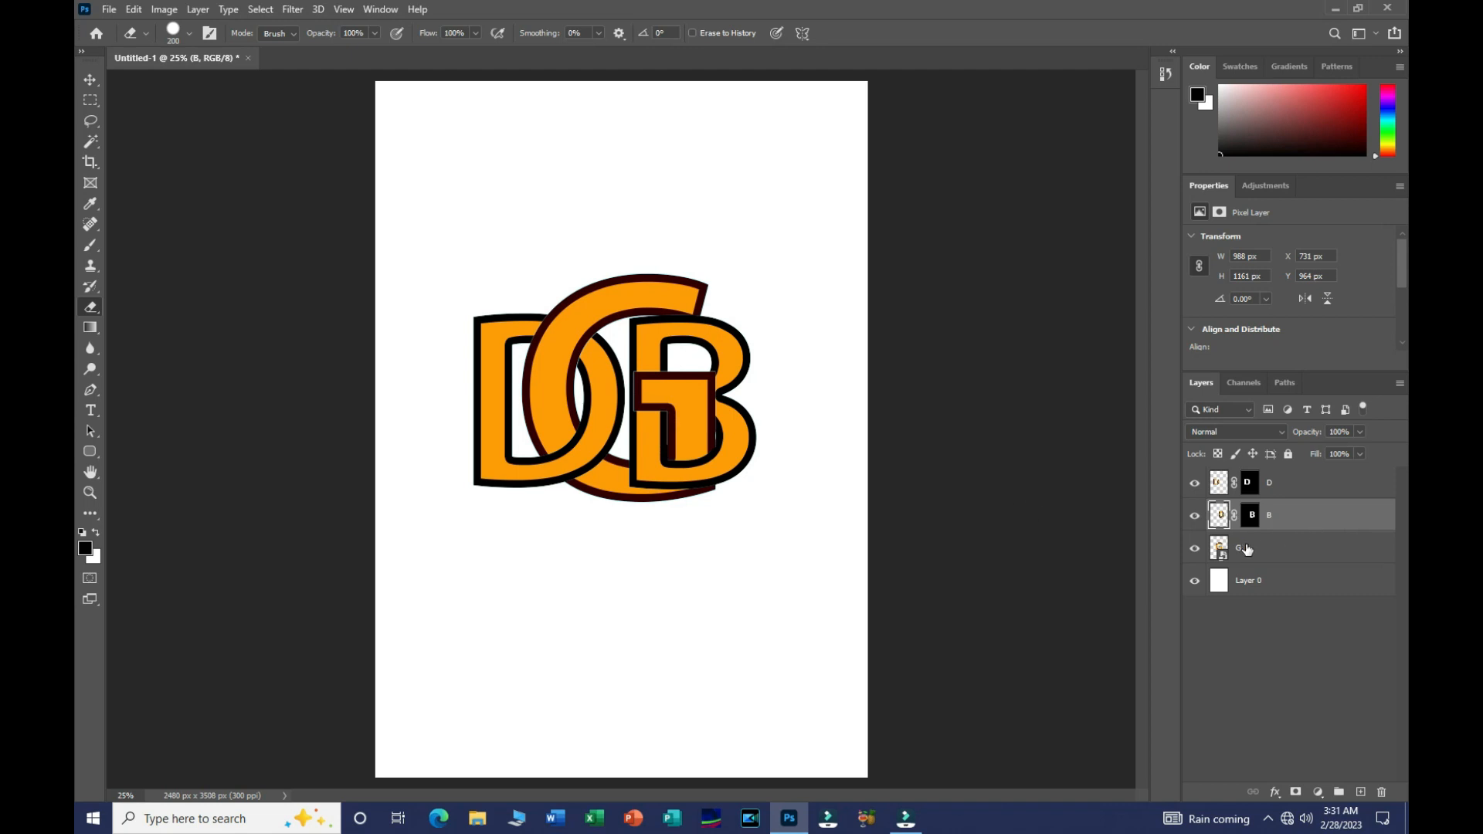
# Step: Group the D, B and G layers and name the group Text
pyautogui.click(1247, 549)
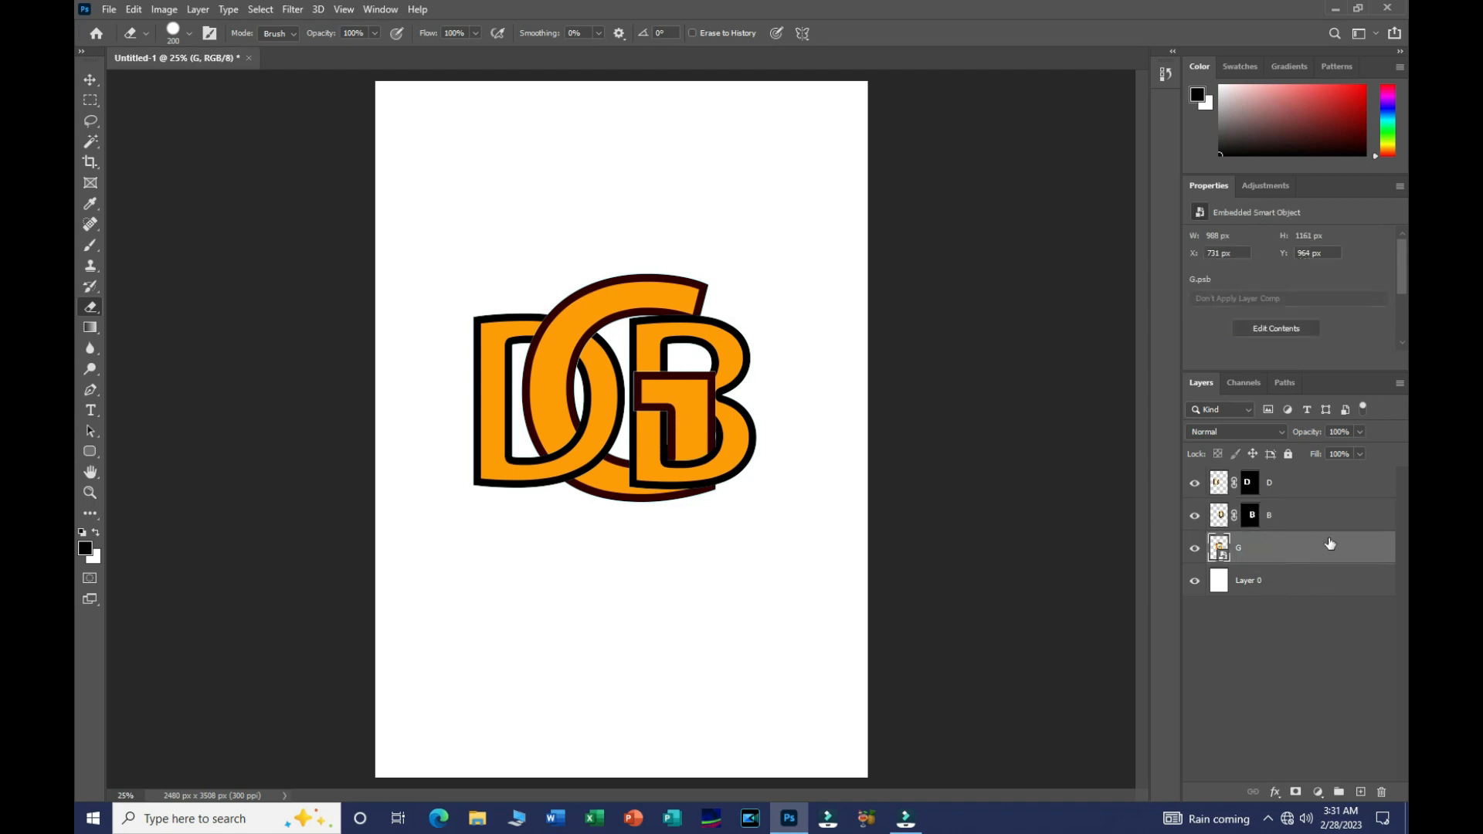
pyautogui.keyDown('shift'); pyautogui.click(1285, 483); pyautogui.keyUp('shift')
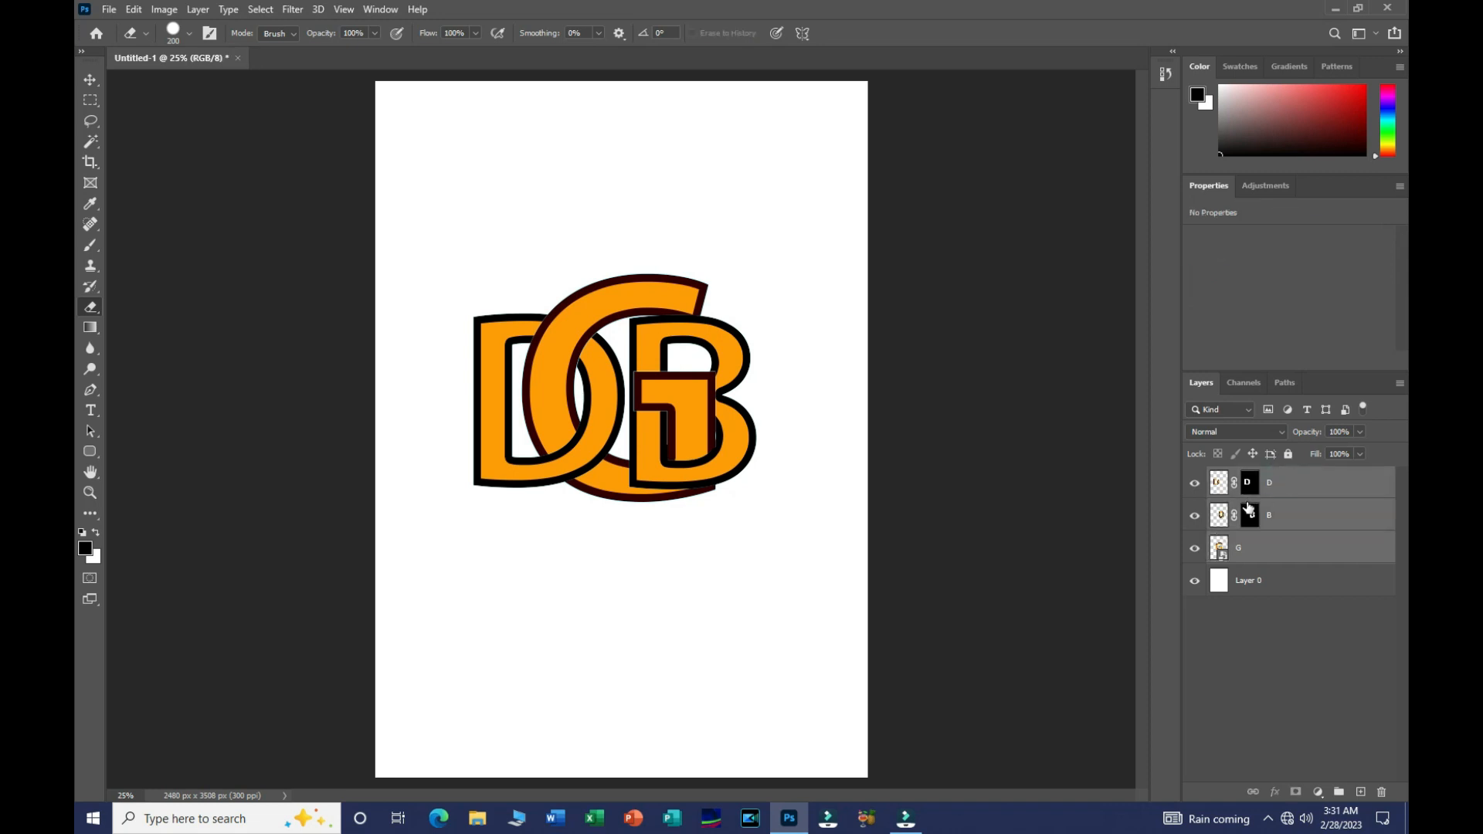
pyautogui.hotkey('ctrl', 'g')
pyautogui.doubleClick(1254, 476)
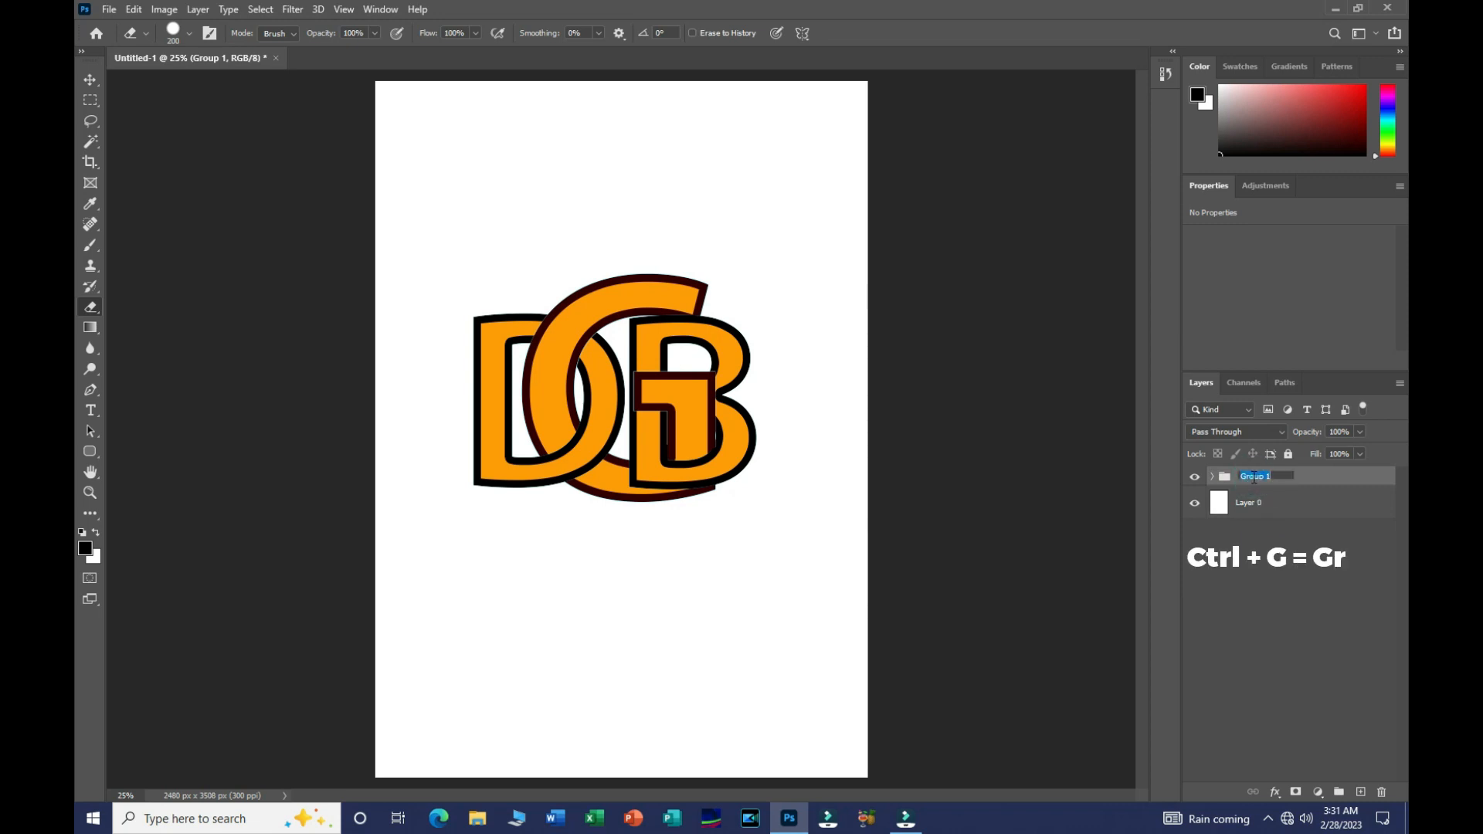
pyautogui.write('tEXT')
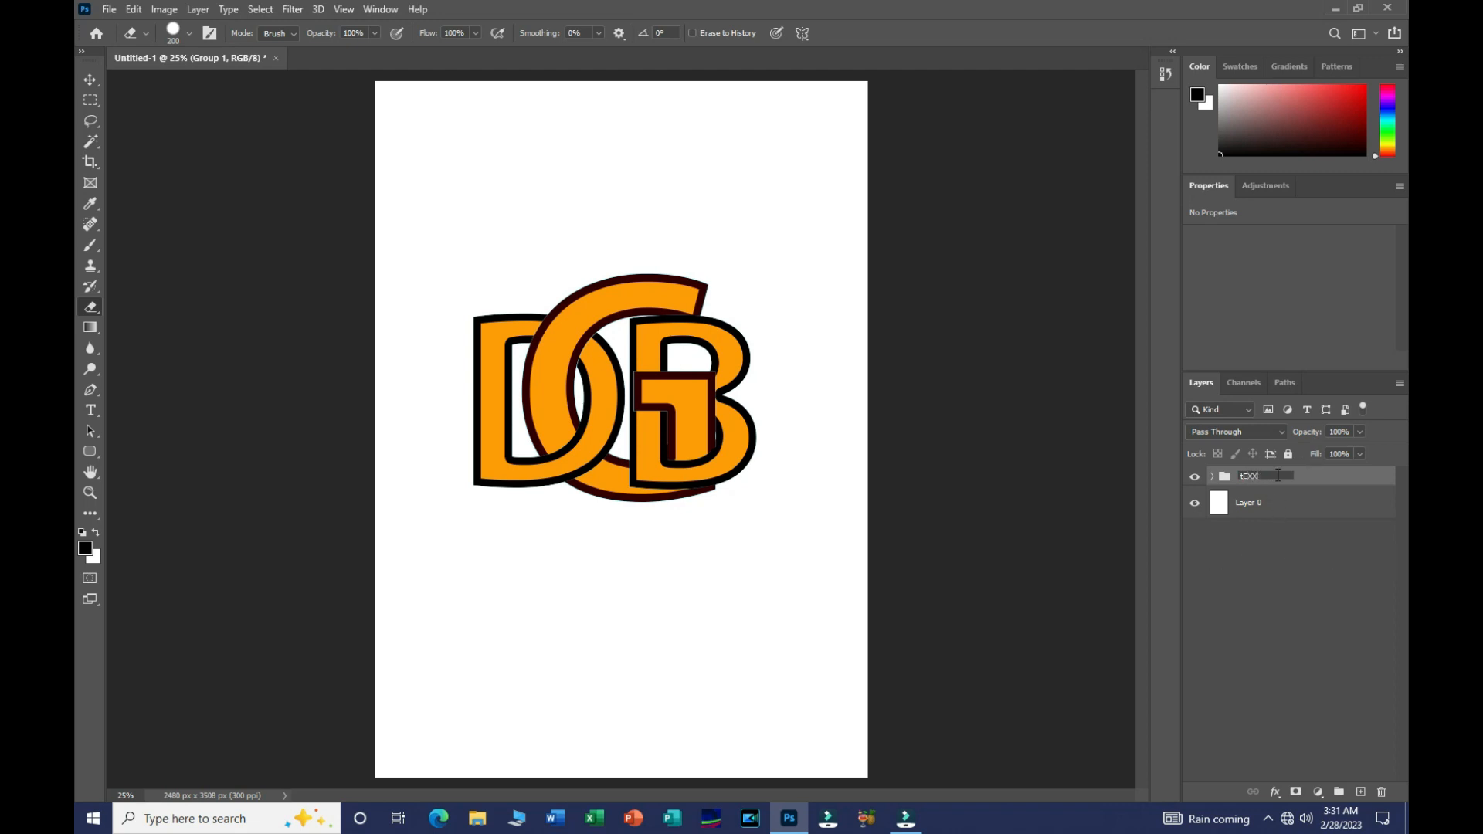
pyautogui.write('Tex')
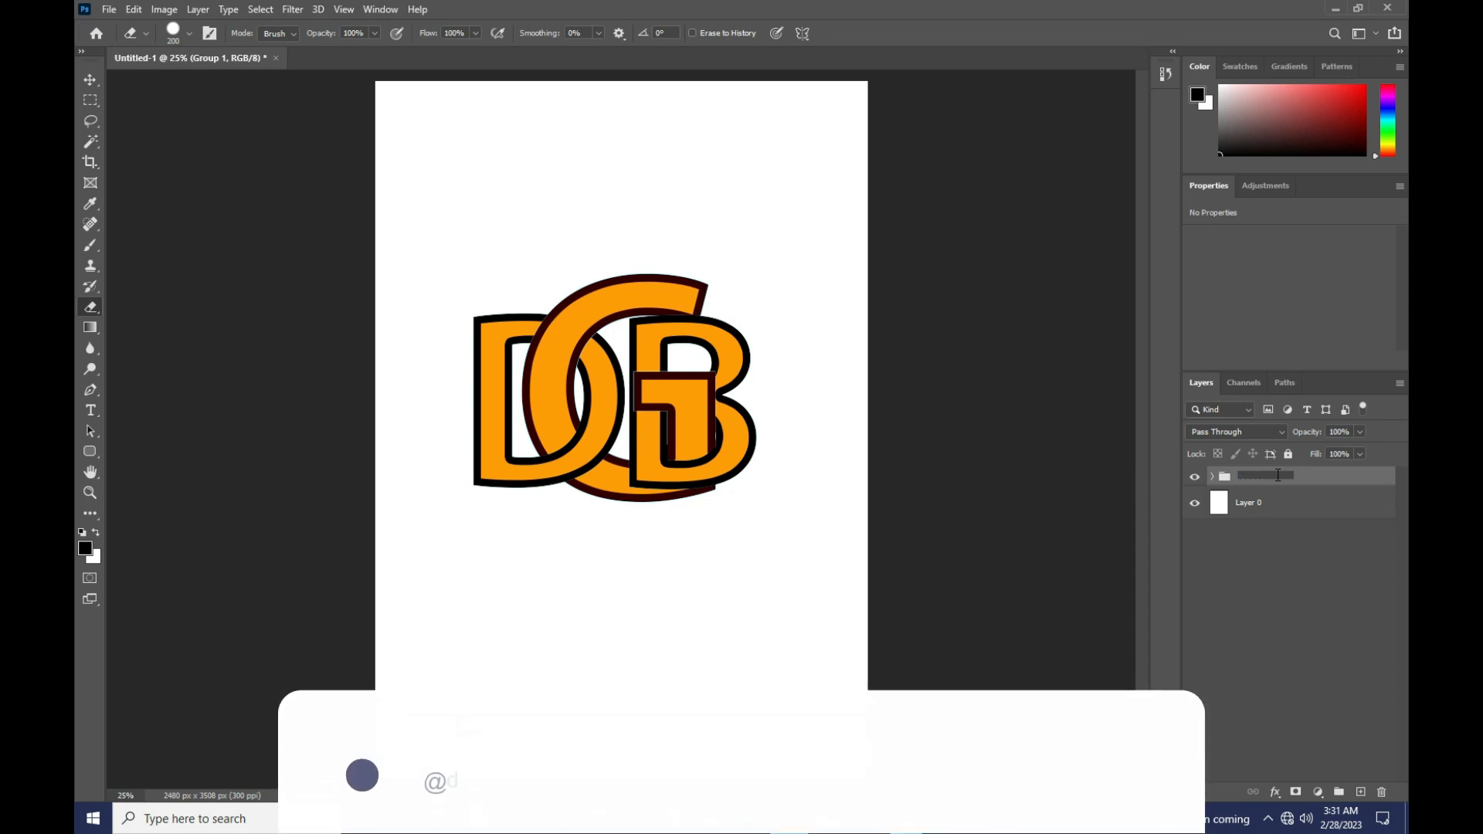
pyautogui.write('t')
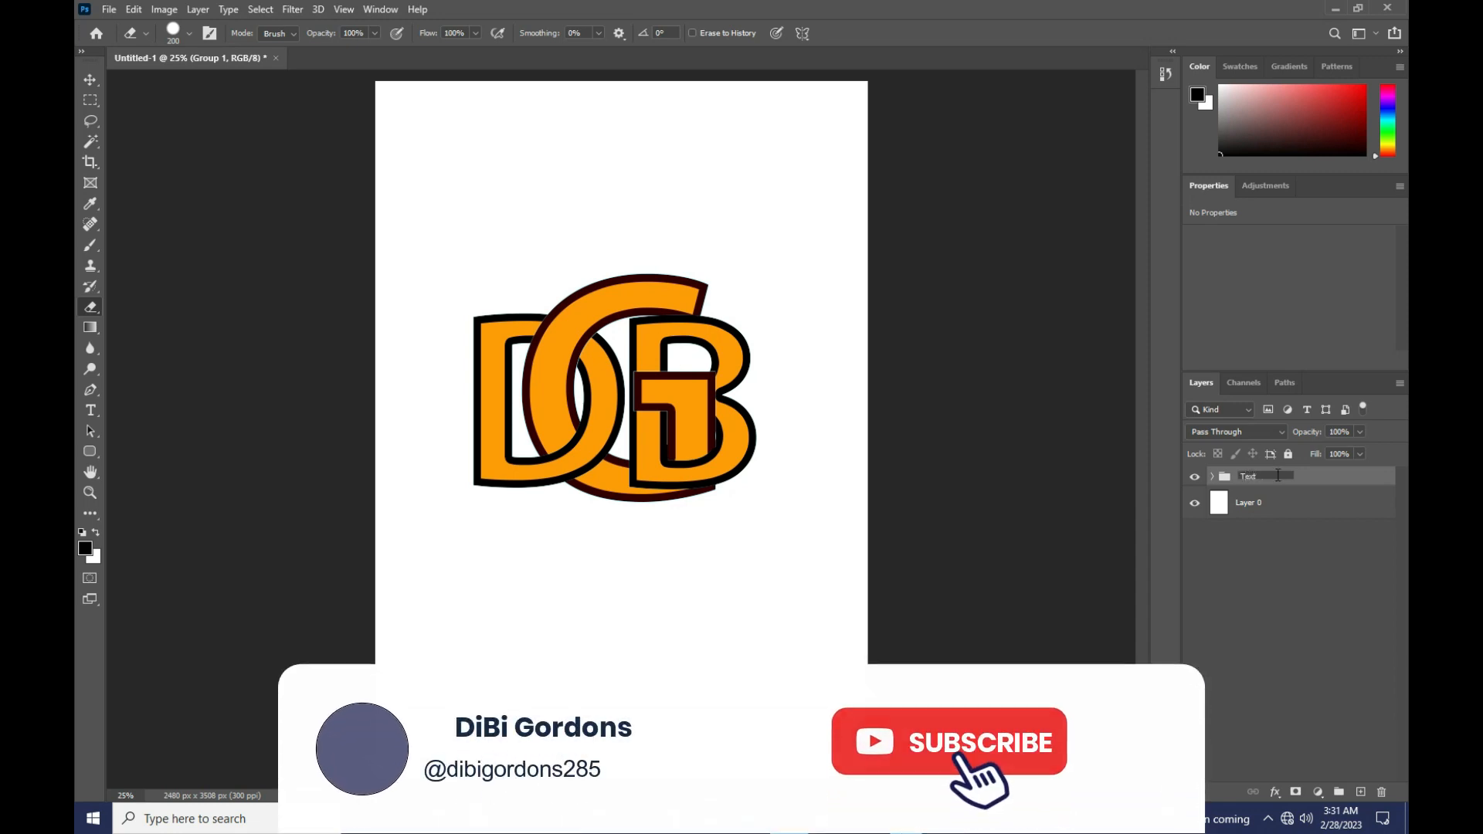
pyautogui.click(1320, 479)
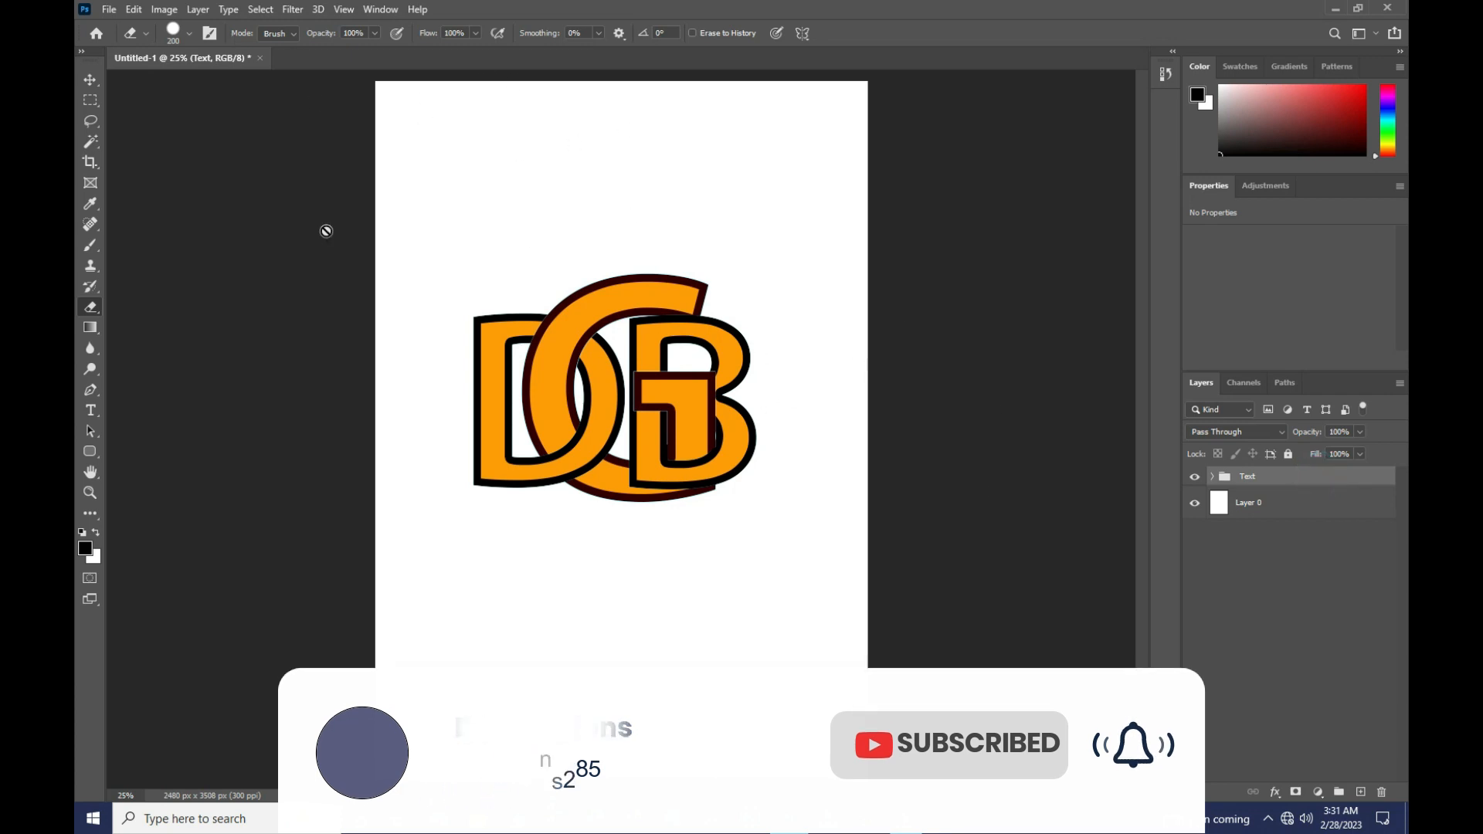
pyautogui.click(1193, 504)
pyautogui.click(1193, 503)
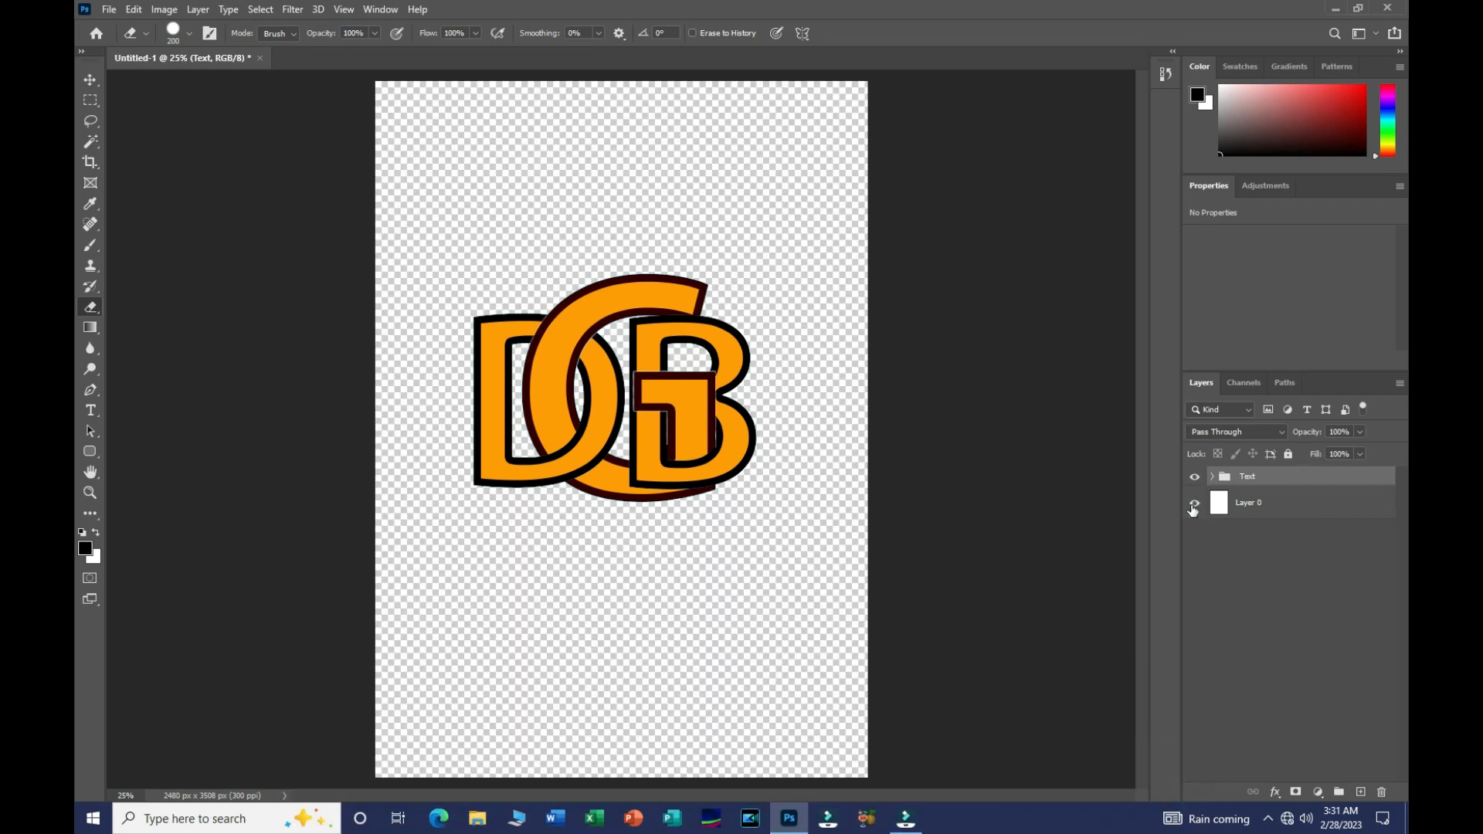
pyautogui.click(1193, 504)
pyautogui.click(109, 10)
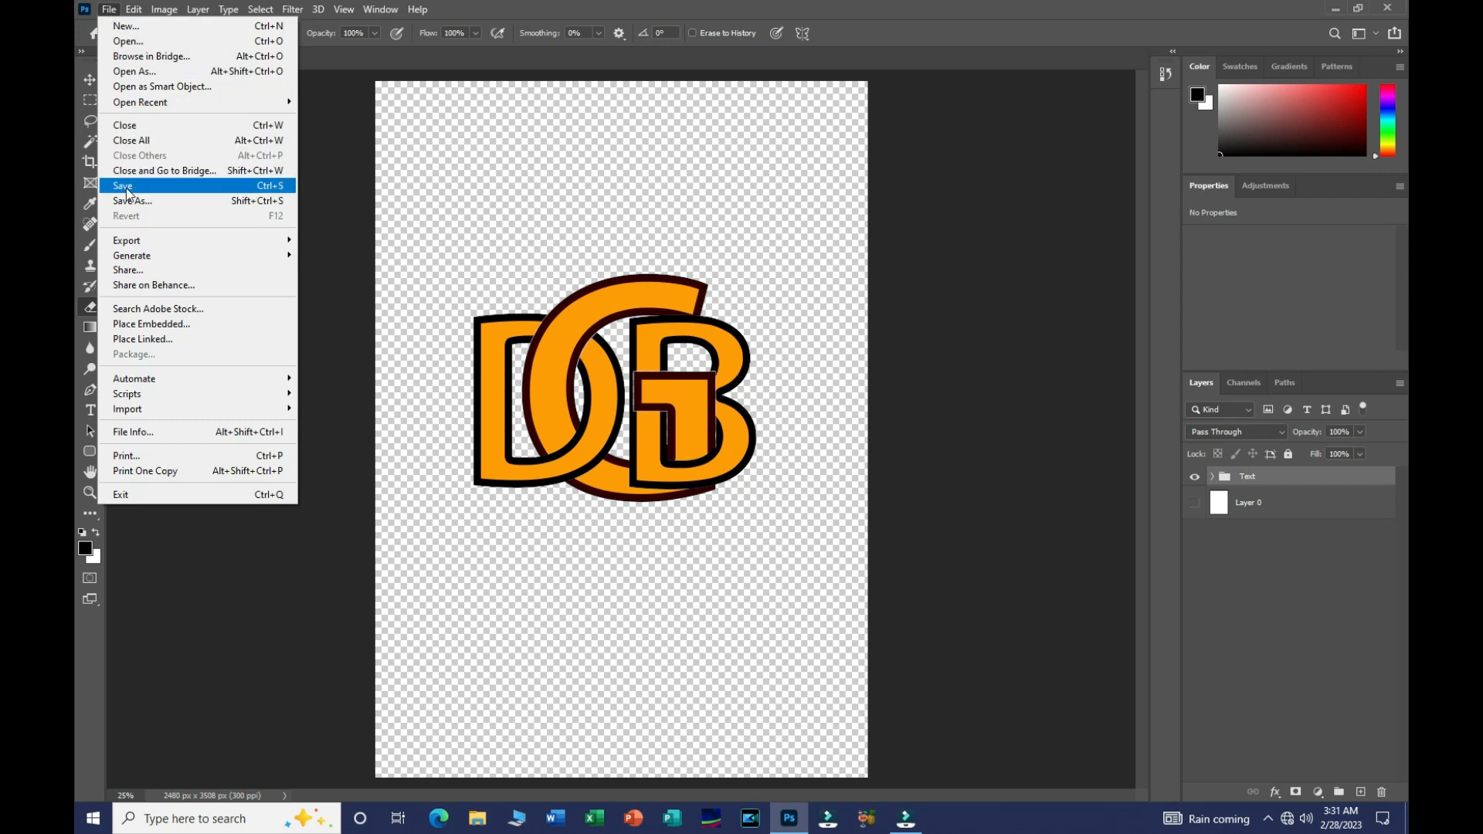
pyautogui.click(104, 5)
pyautogui.click(105, 7)
pyautogui.click(104, 10)
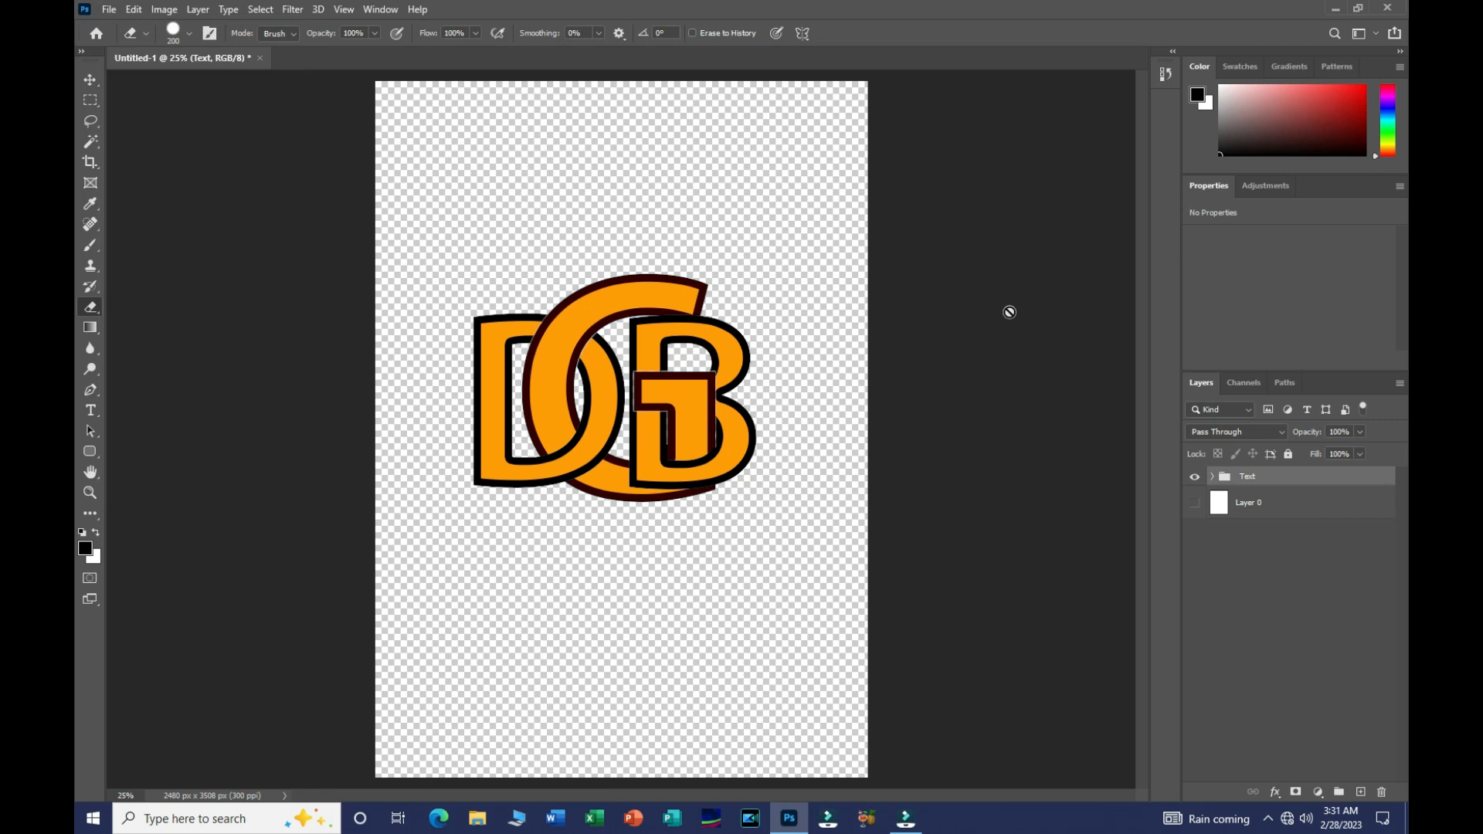
pyautogui.click(1194, 502)
# Step: Save the document in the Pictures folder as a Photoshop file named "Intertwin text or logo"
pyautogui.click(109, 9)
pyautogui.click(133, 10)
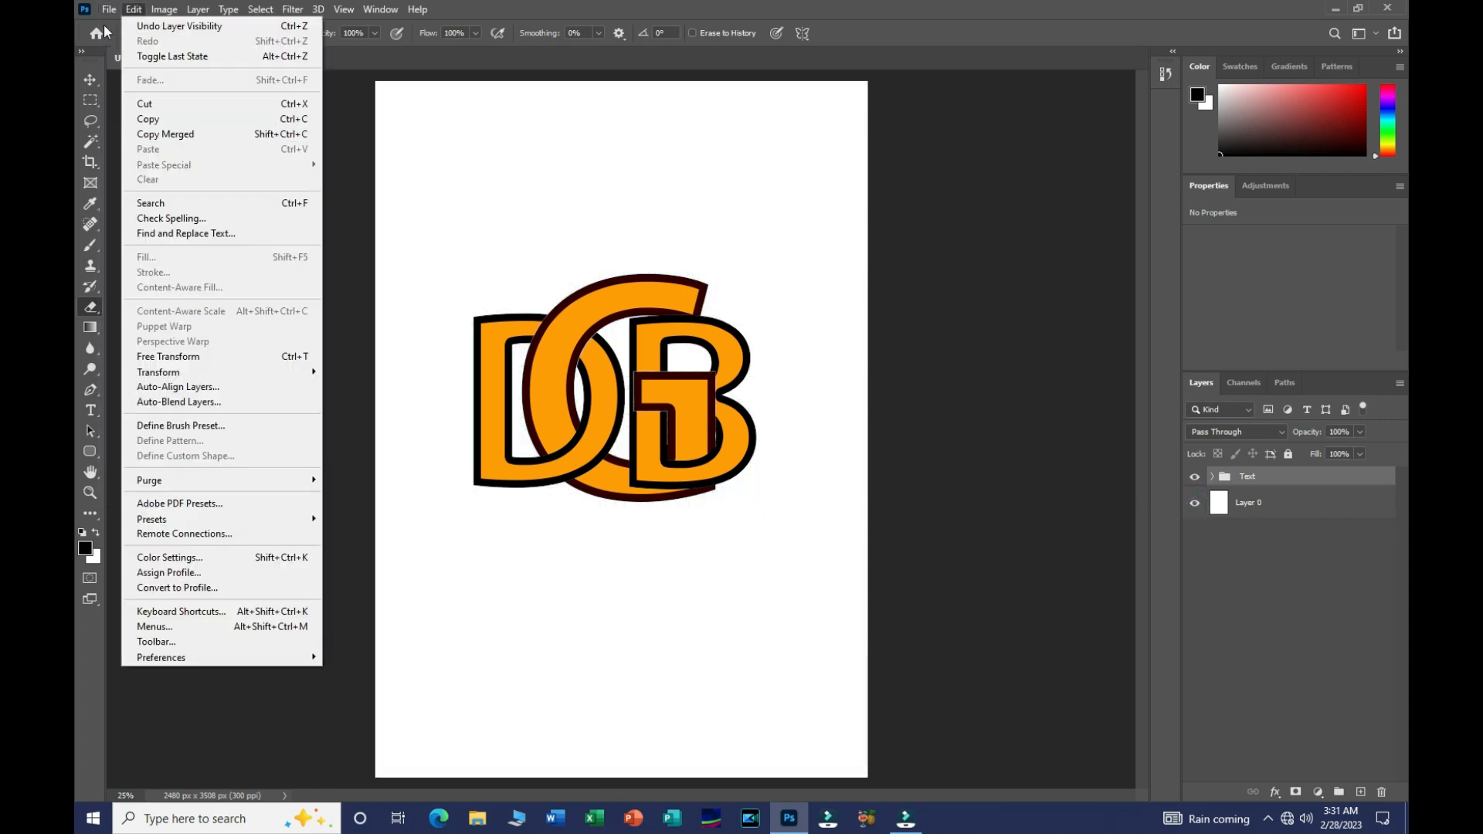
pyautogui.moveTo(109, 10)
pyautogui.click(132, 202)
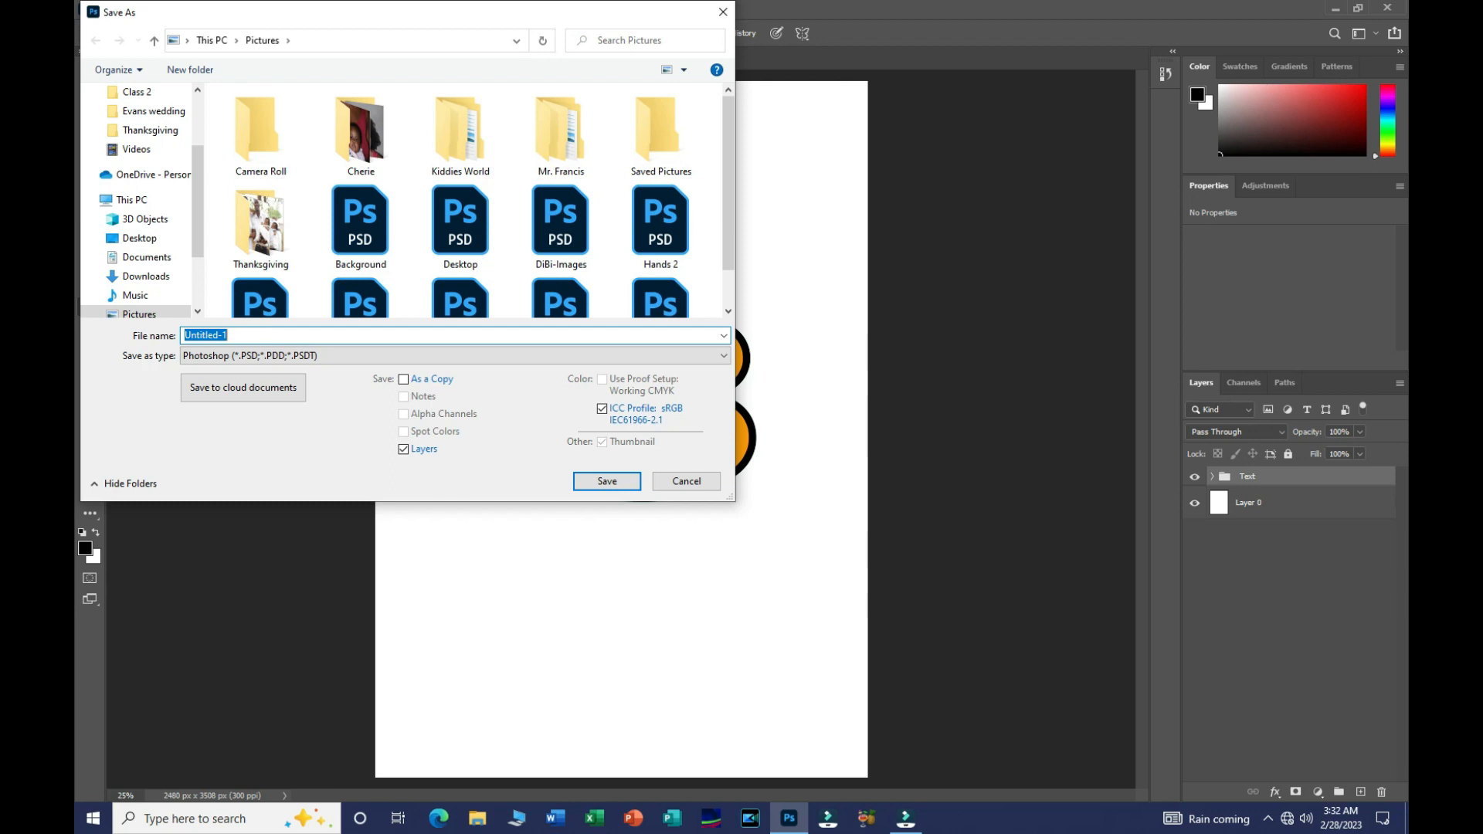
pyautogui.write('Intertw')
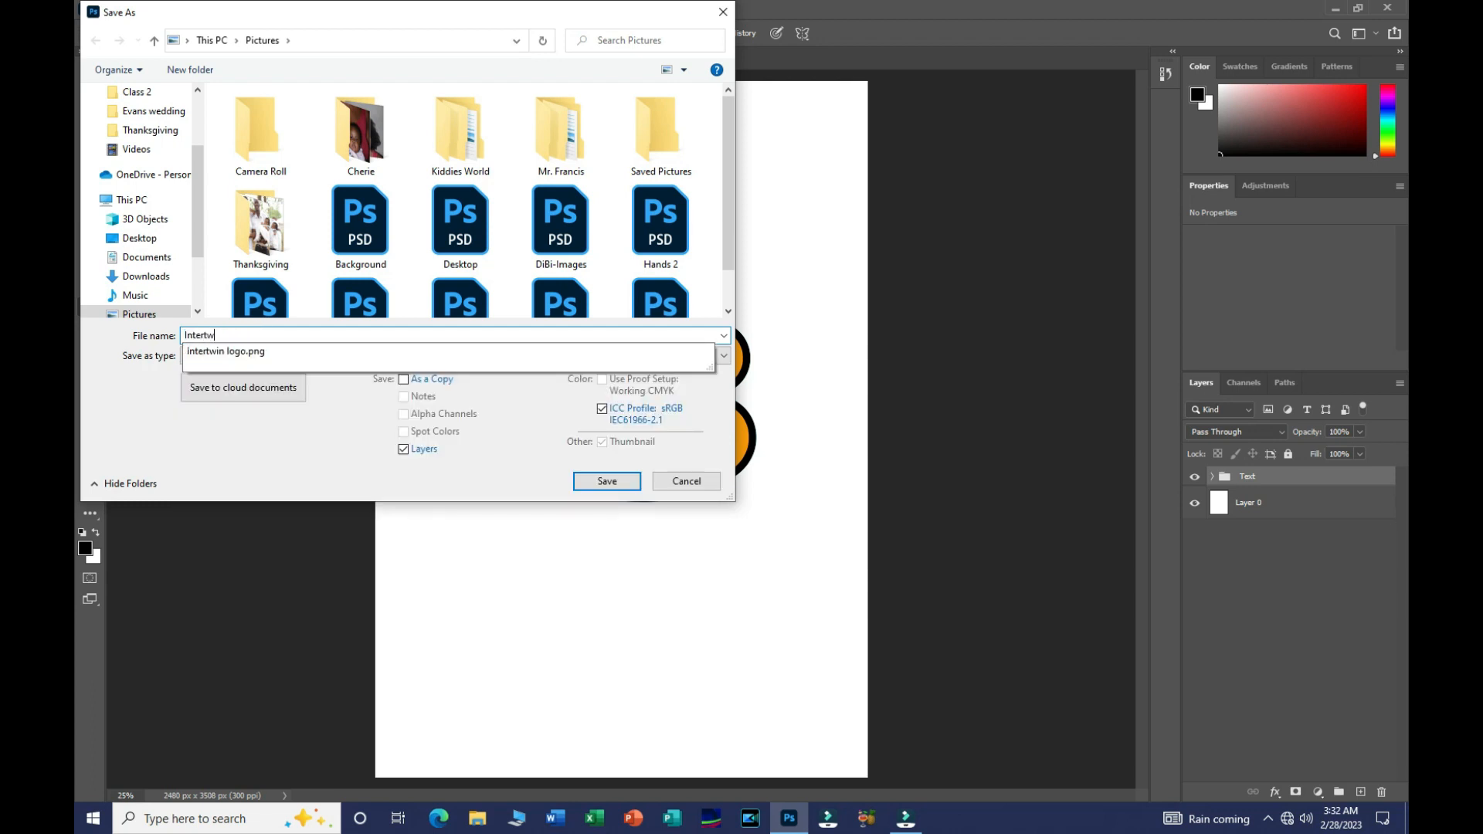
pyautogui.write('in text or logo')
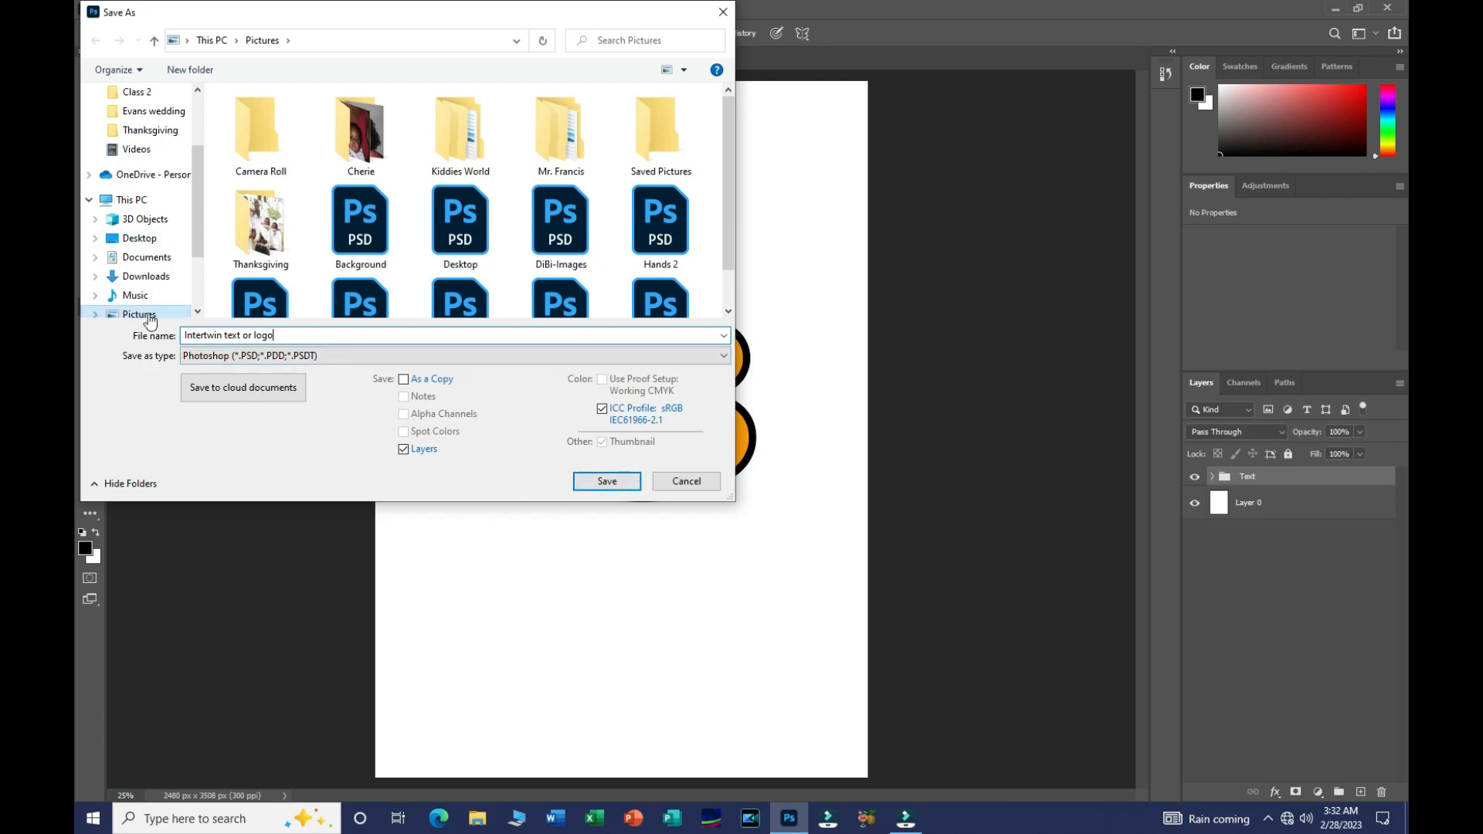
pyautogui.click(607, 481)
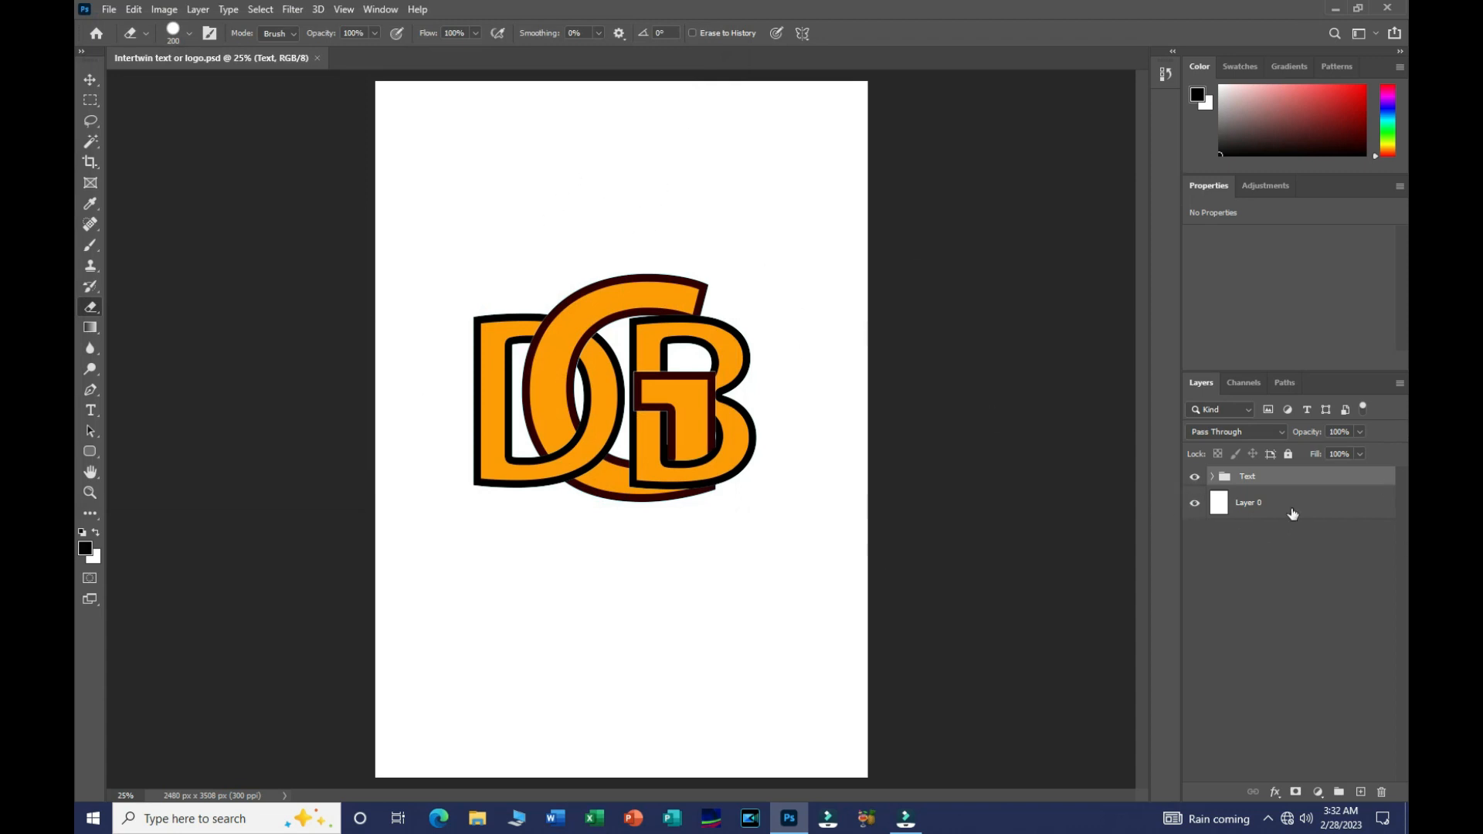
# Step: Hide the white Layer 0 and save a PNG copy named "Intertwin text or logo" in Pictures, using the smallest file size
pyautogui.click(1194, 503)
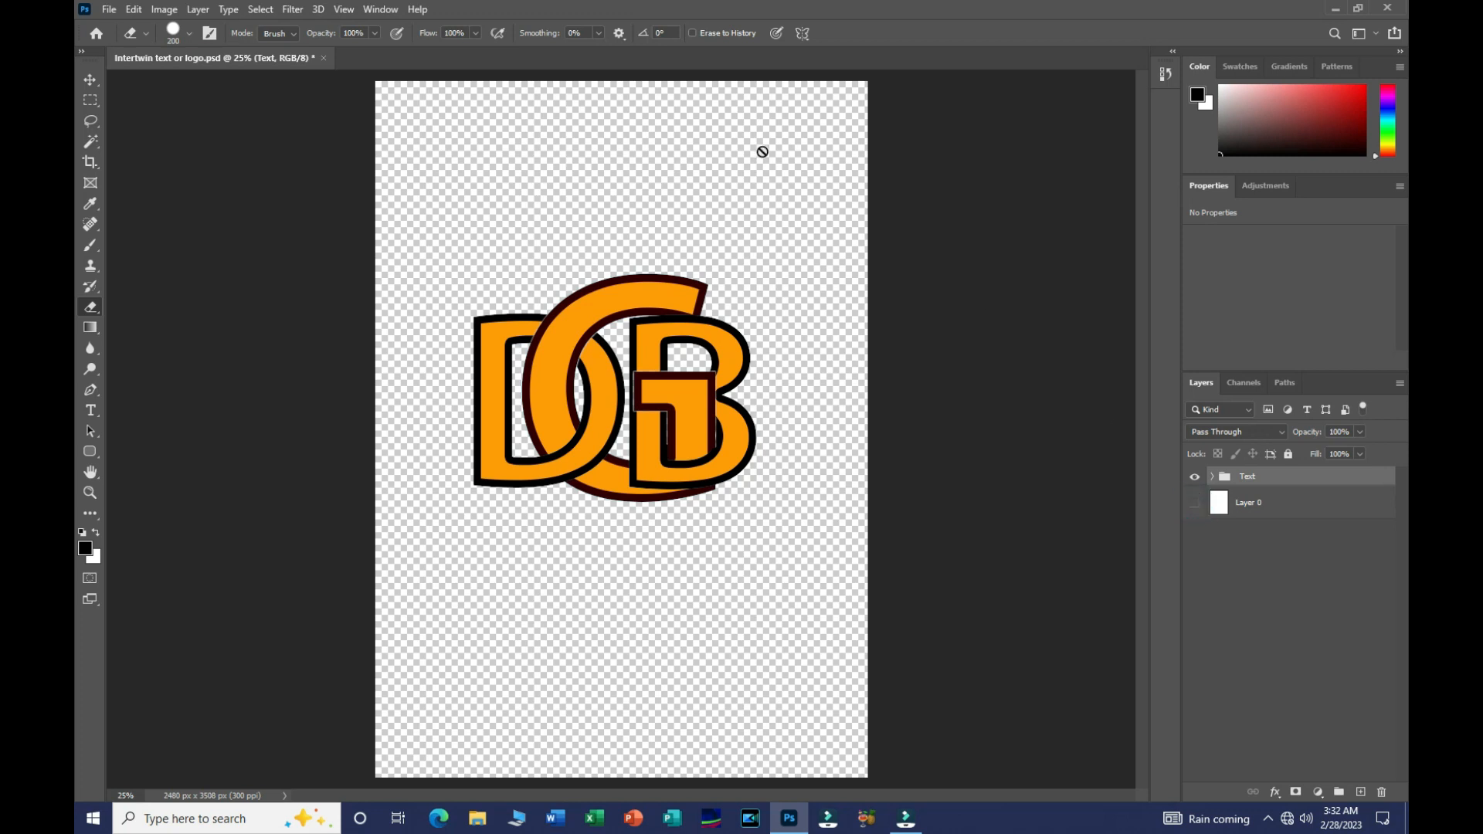
pyautogui.click(110, 12)
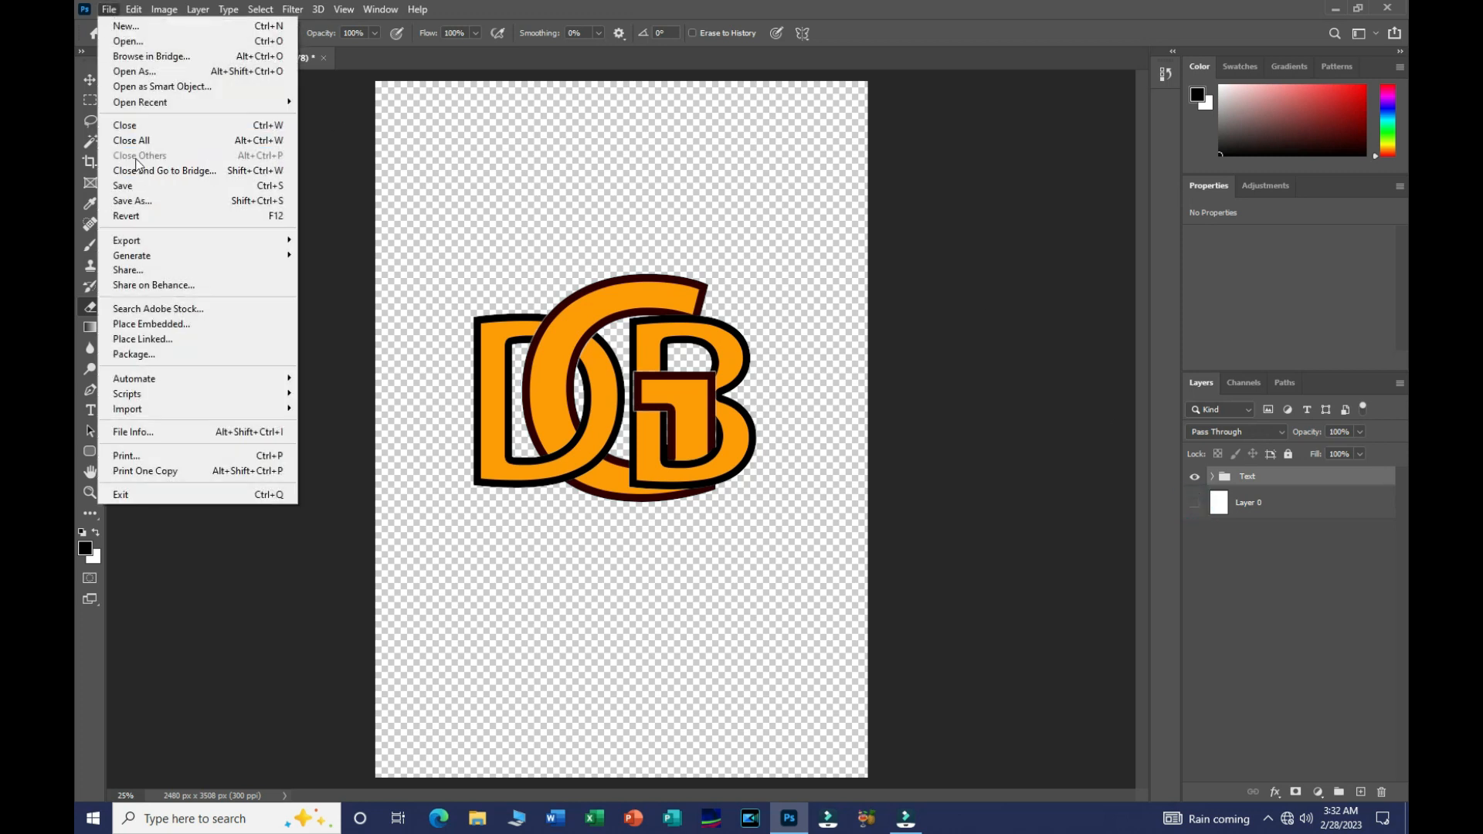
pyautogui.click(134, 204)
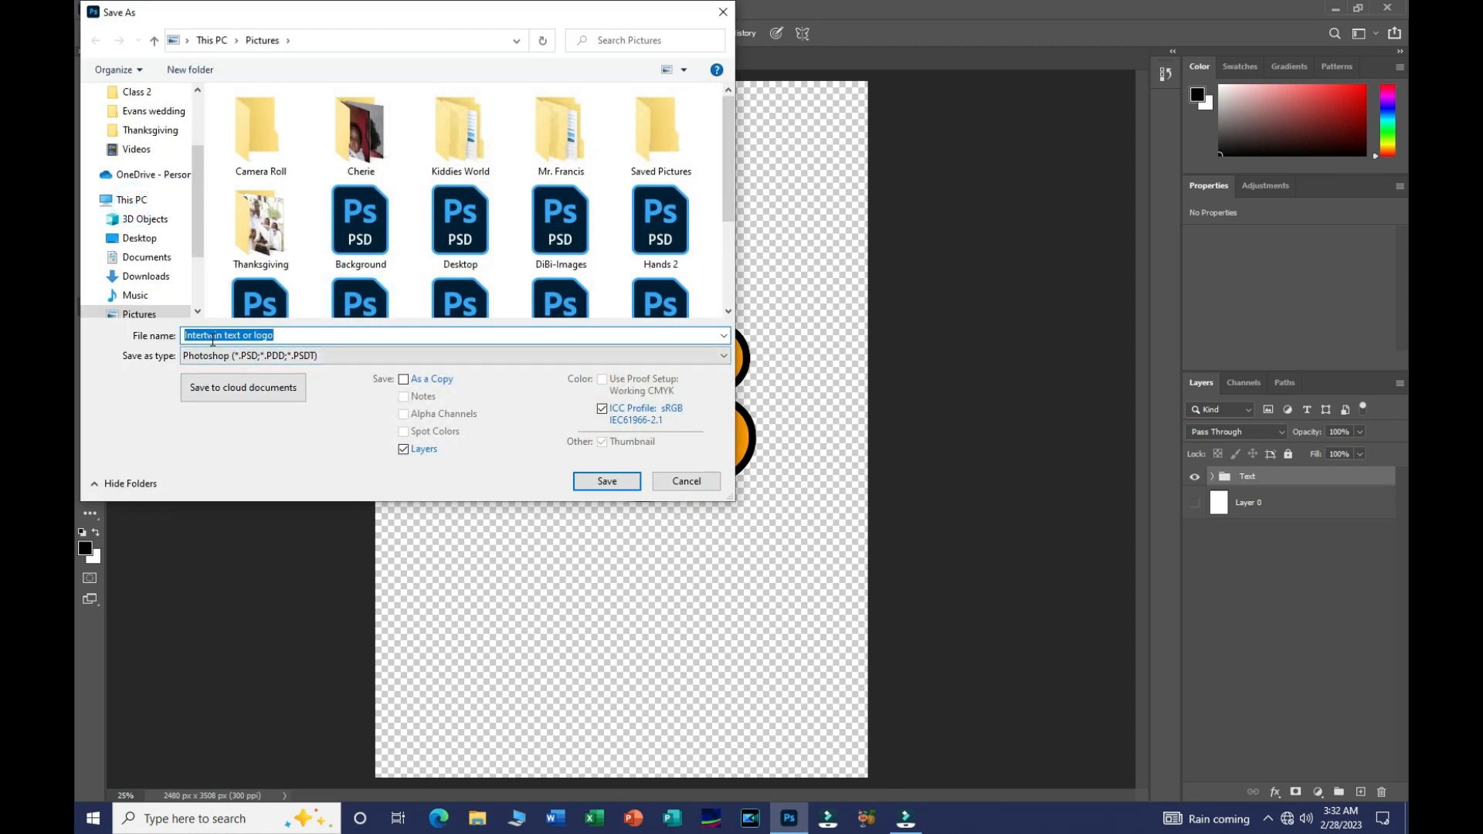
pyautogui.click(315, 357)
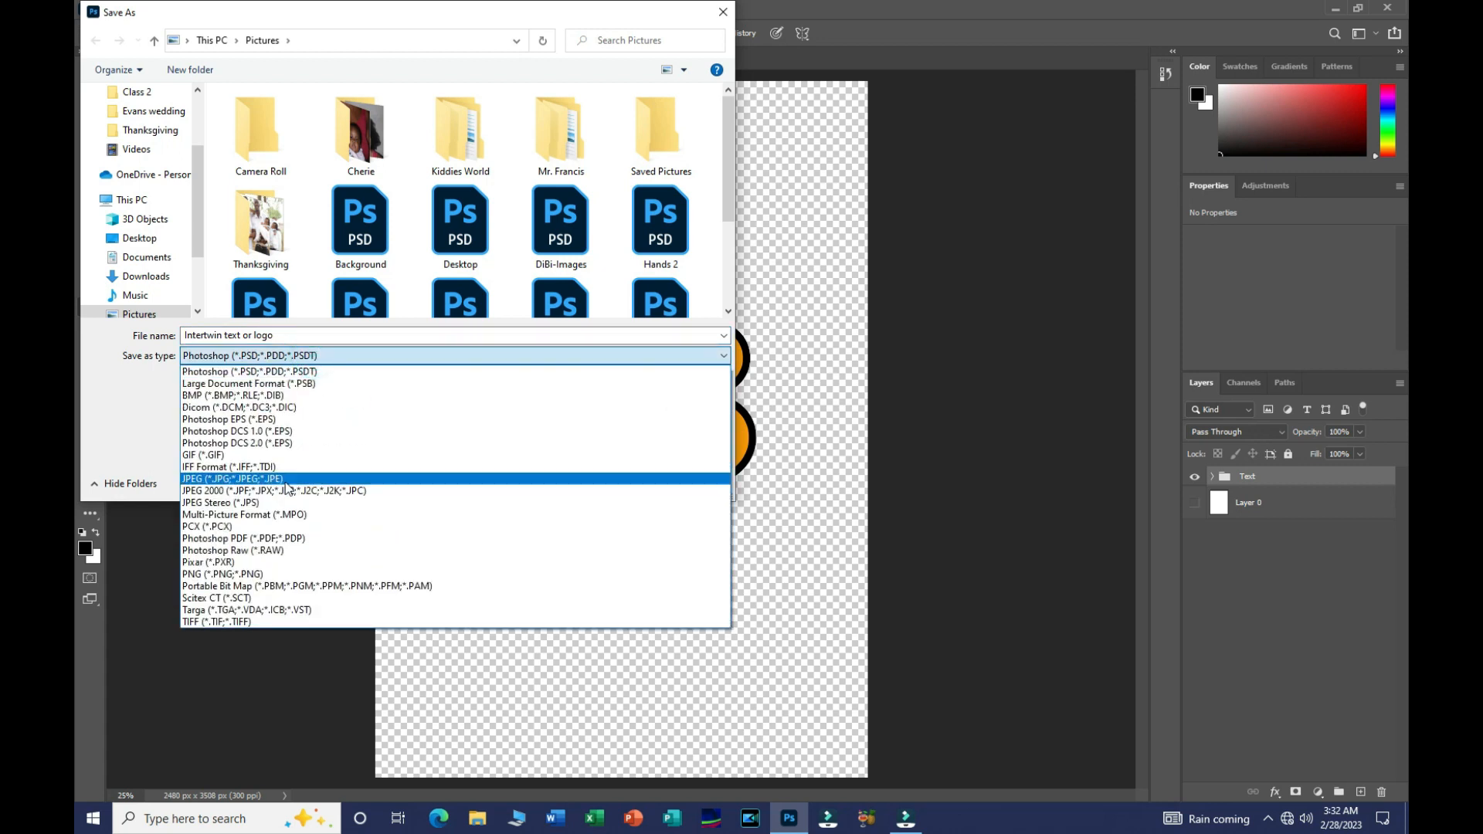
pyautogui.click(255, 575)
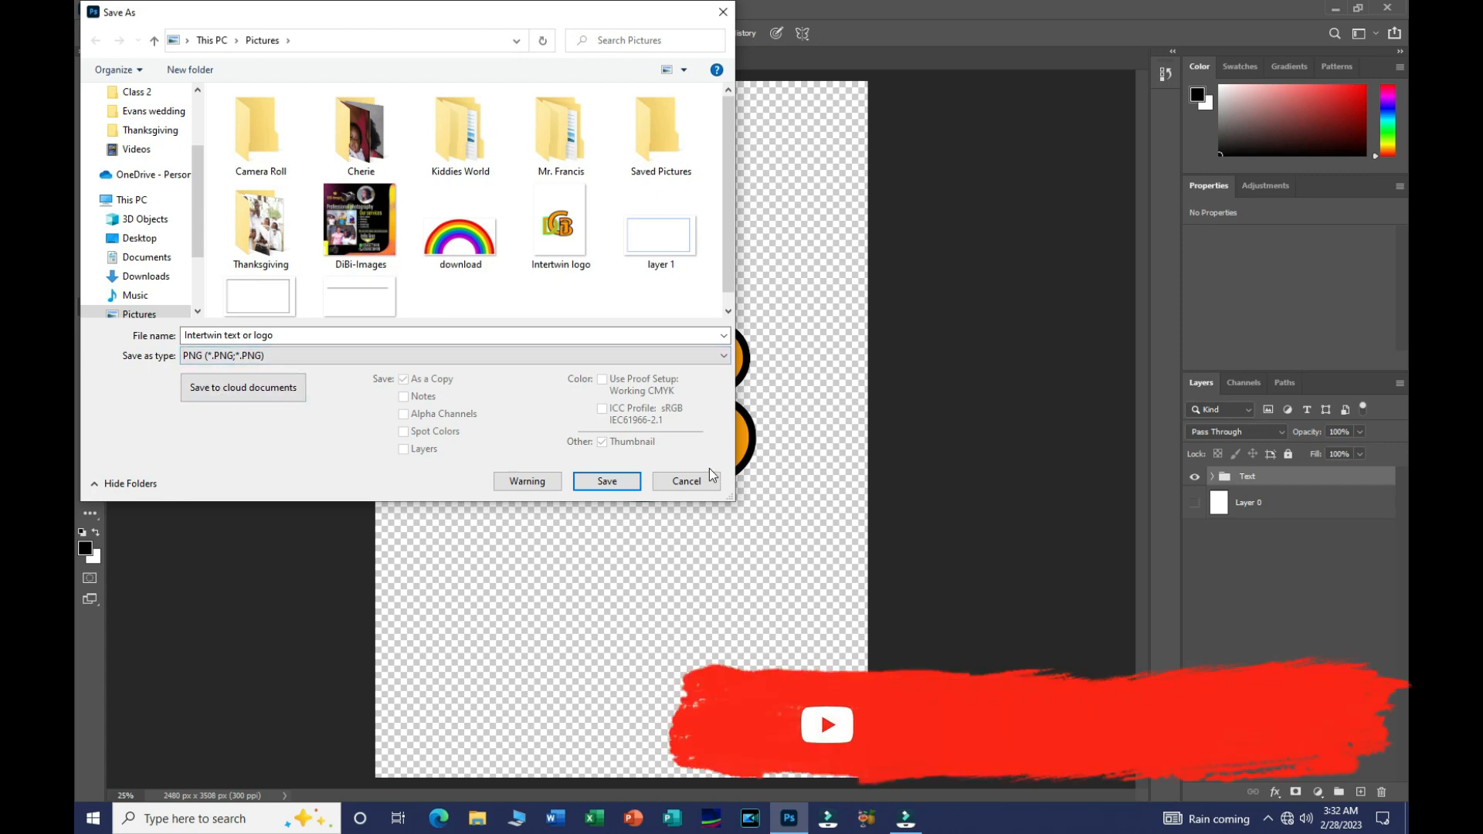
pyautogui.click(613, 485)
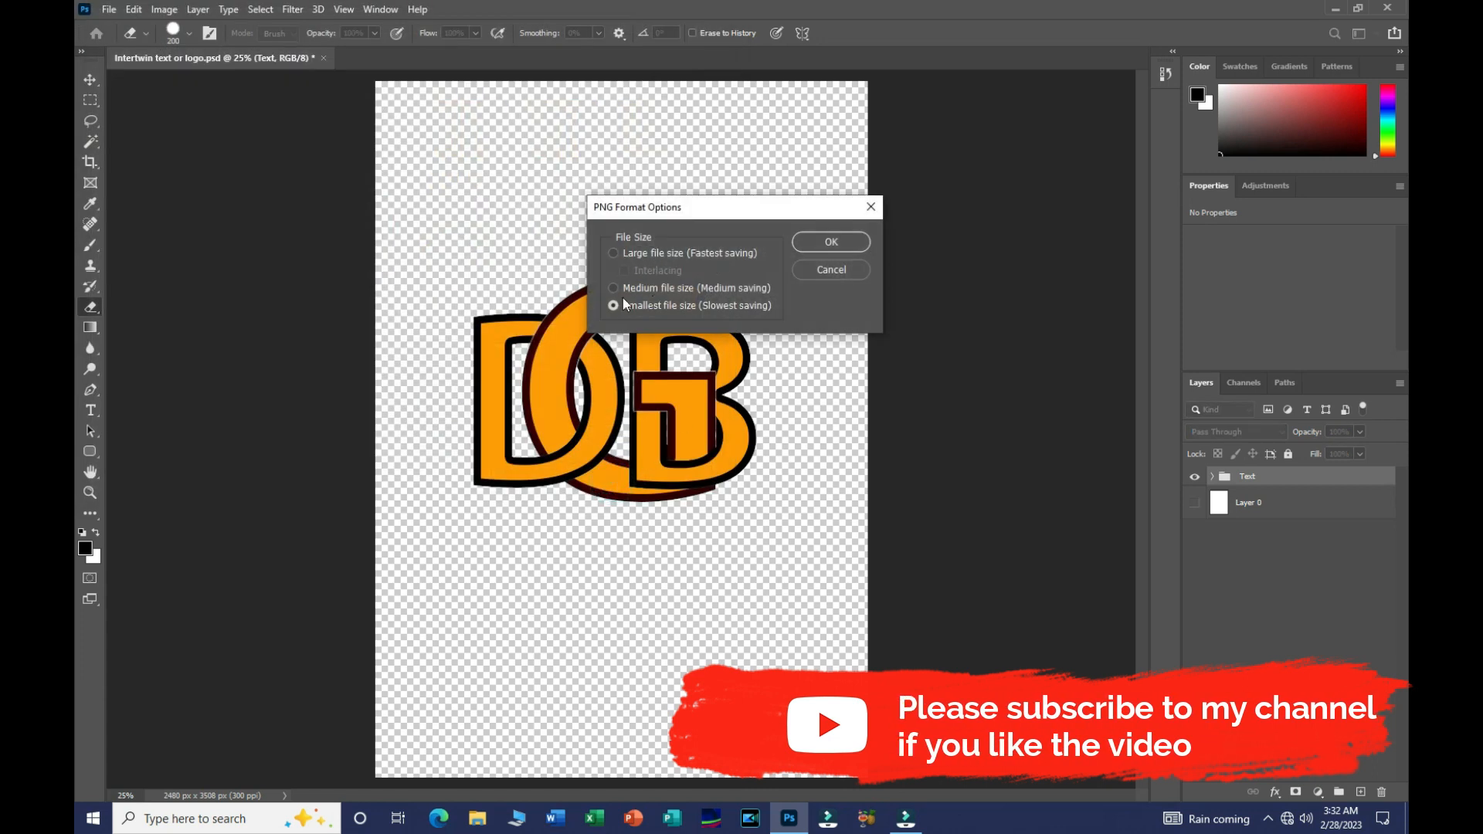
pyautogui.click(837, 244)
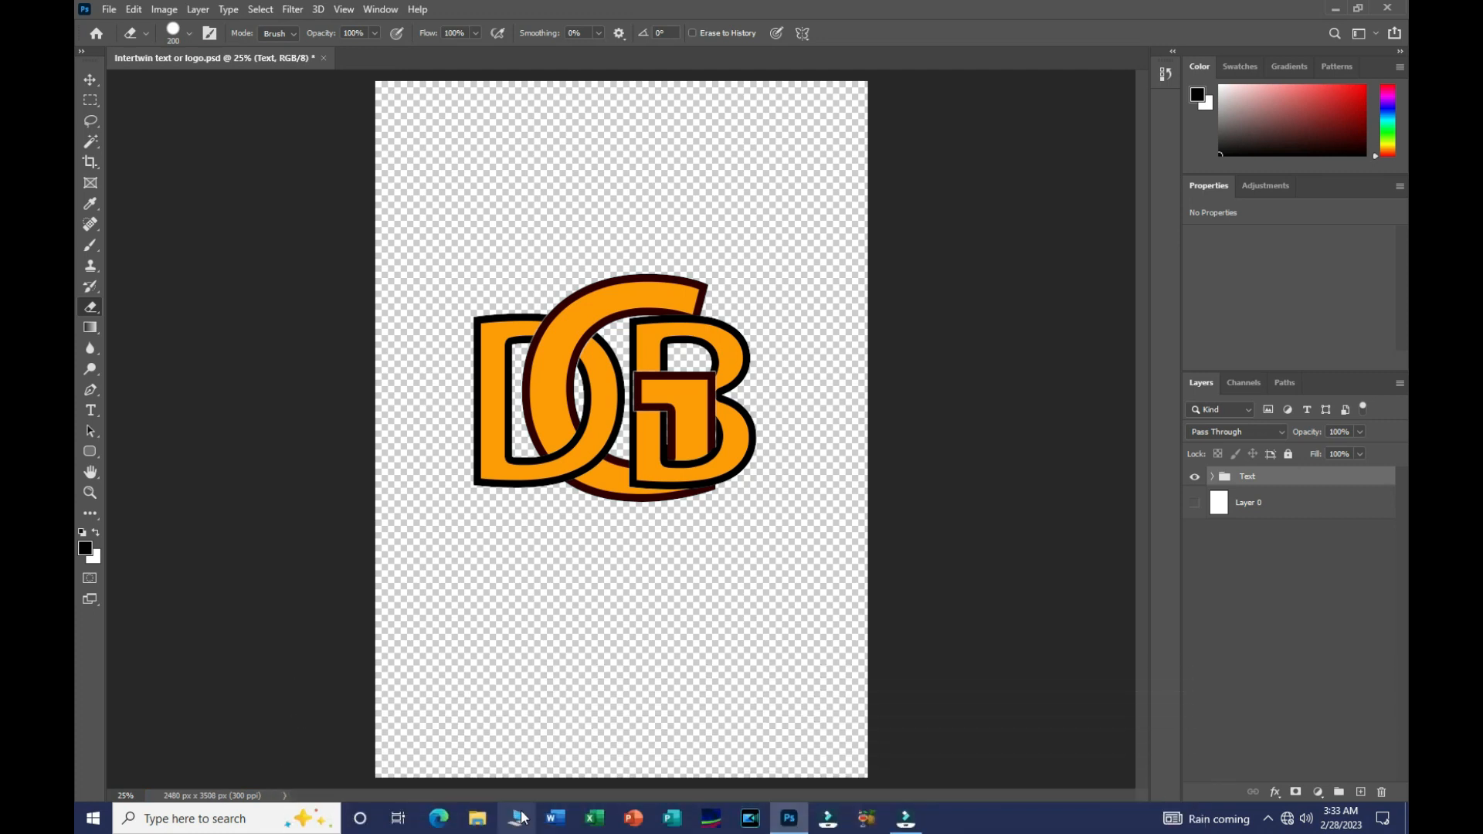
# Step: Switch to File Explorer, view the PNG "Intertwin text or logo" from the Pictures folder, and close the image viewer
pyautogui.click(521, 823)
pyautogui.click(274, 162)
pyautogui.doubleClick(275, 162)
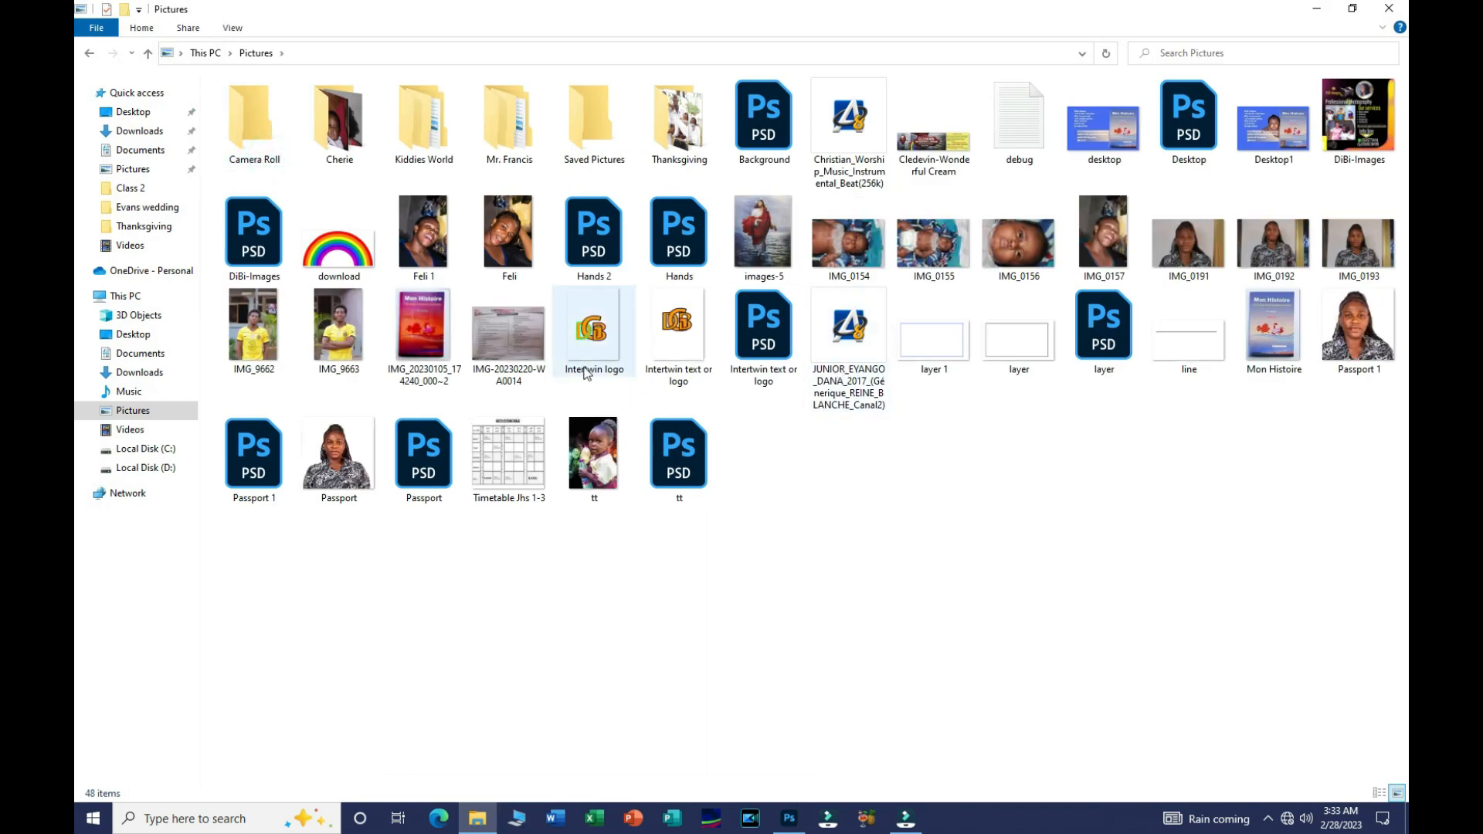
pyautogui.doubleClick(673, 329)
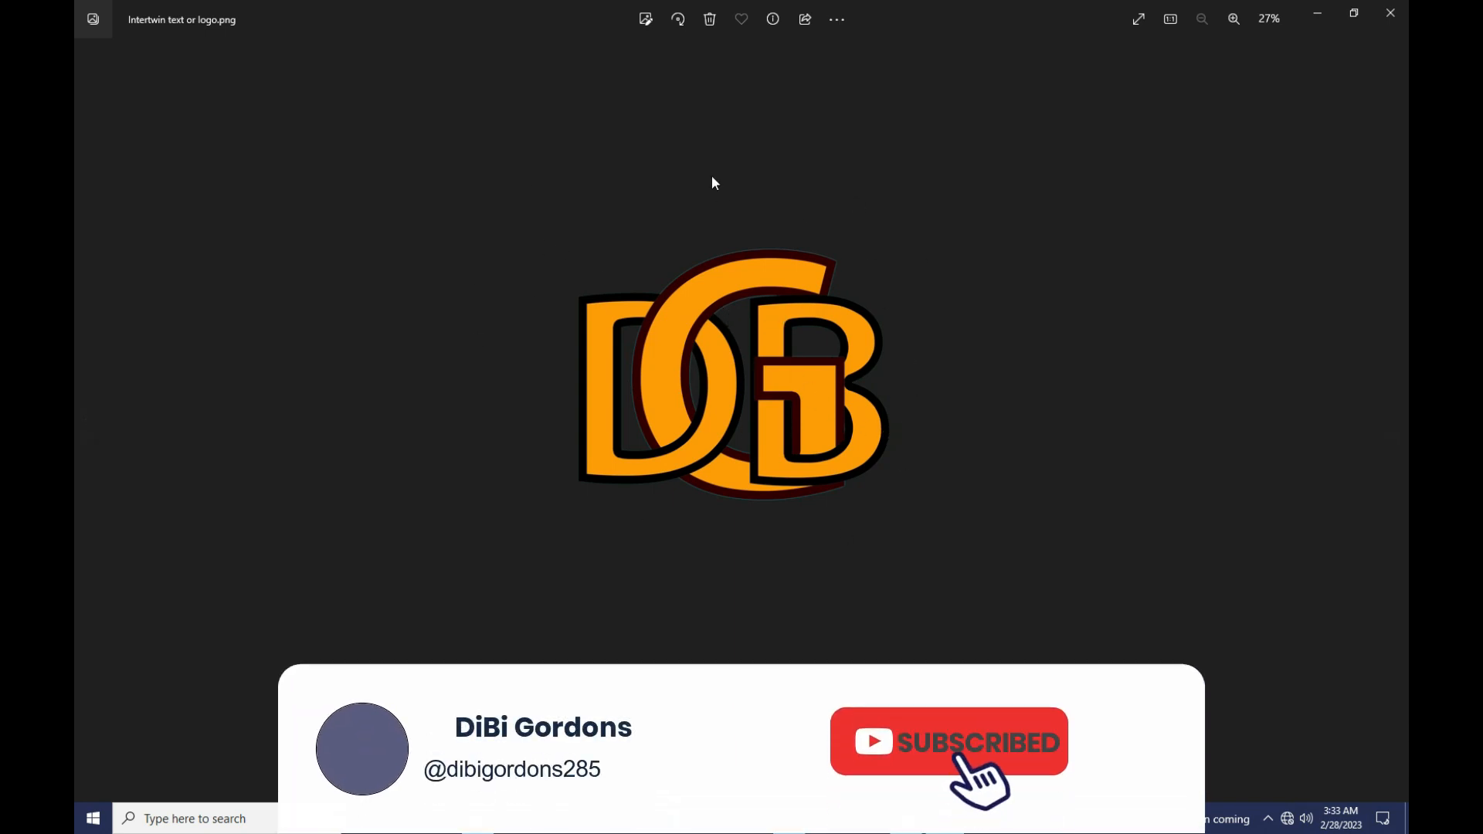
pyautogui.click(1394, 21)
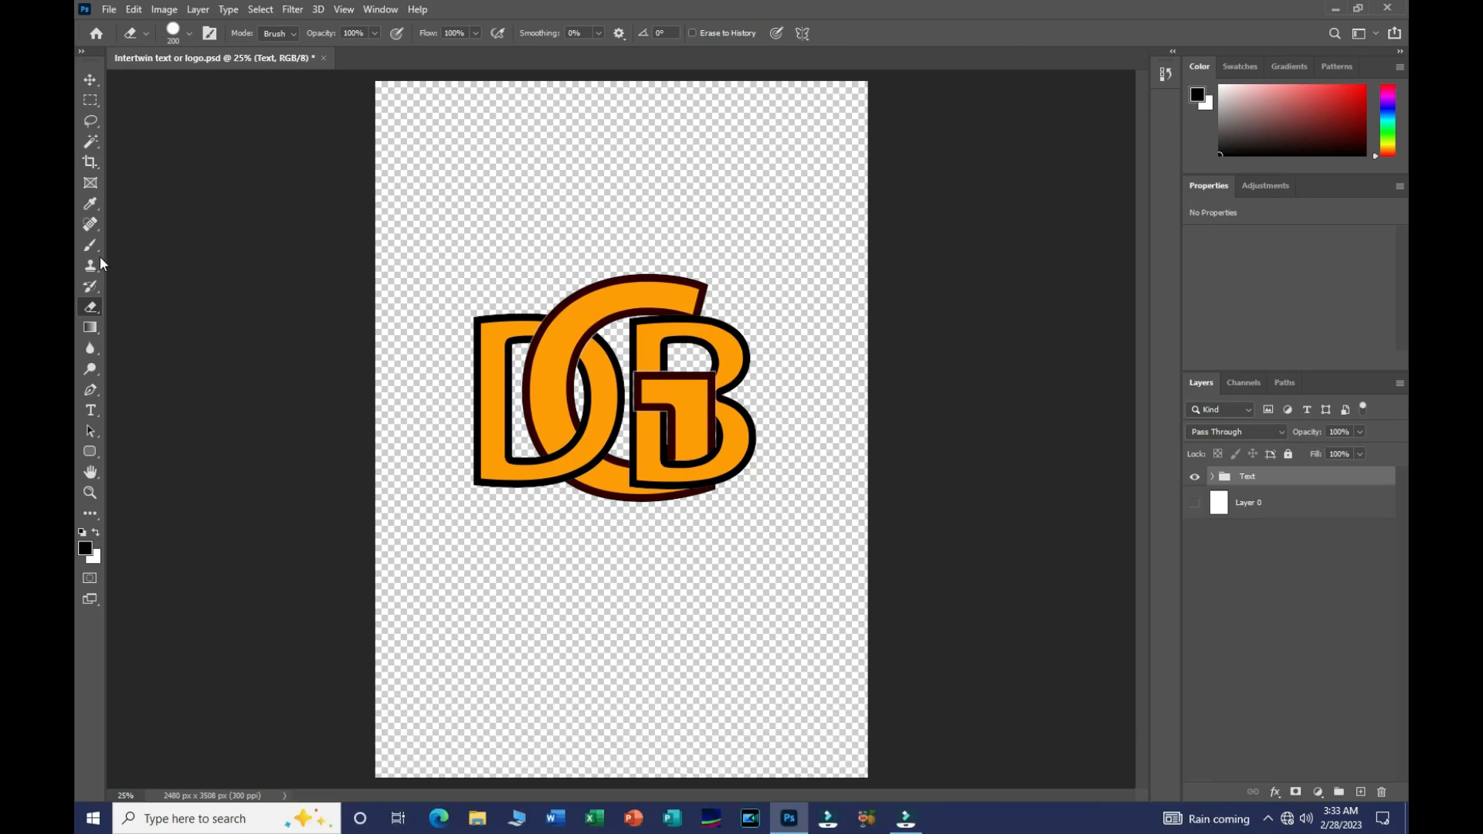